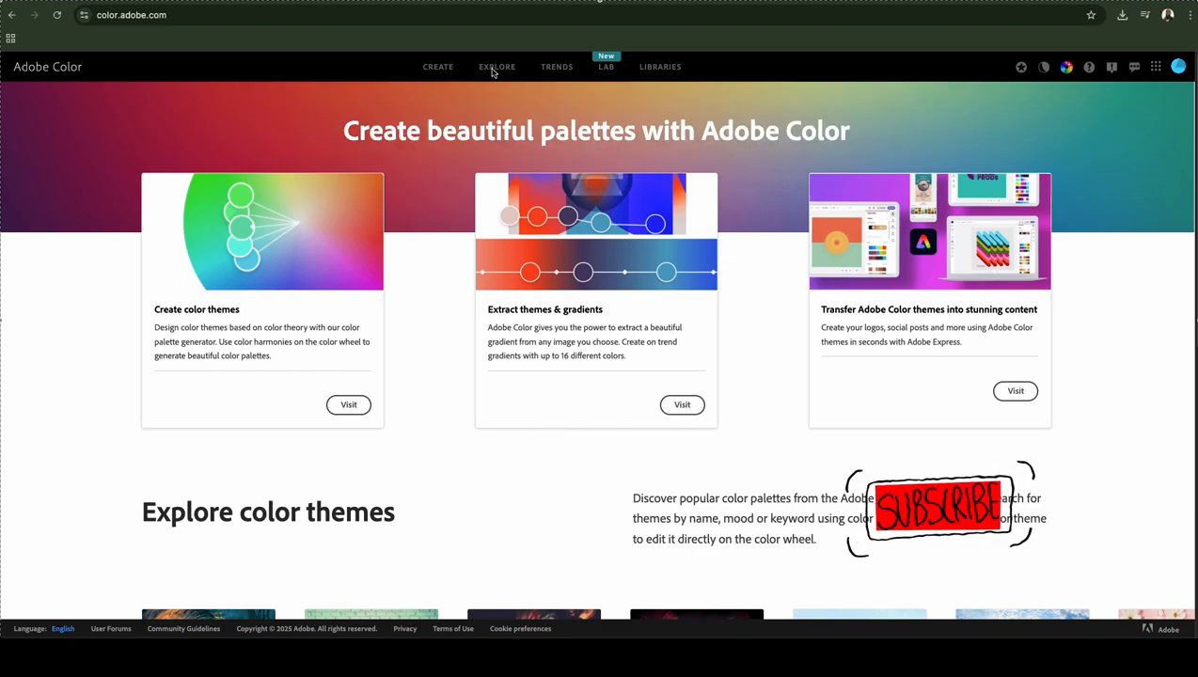
# Explore the community color themes and search for the popular term Neutral palette
pyautogui.click(492, 70)
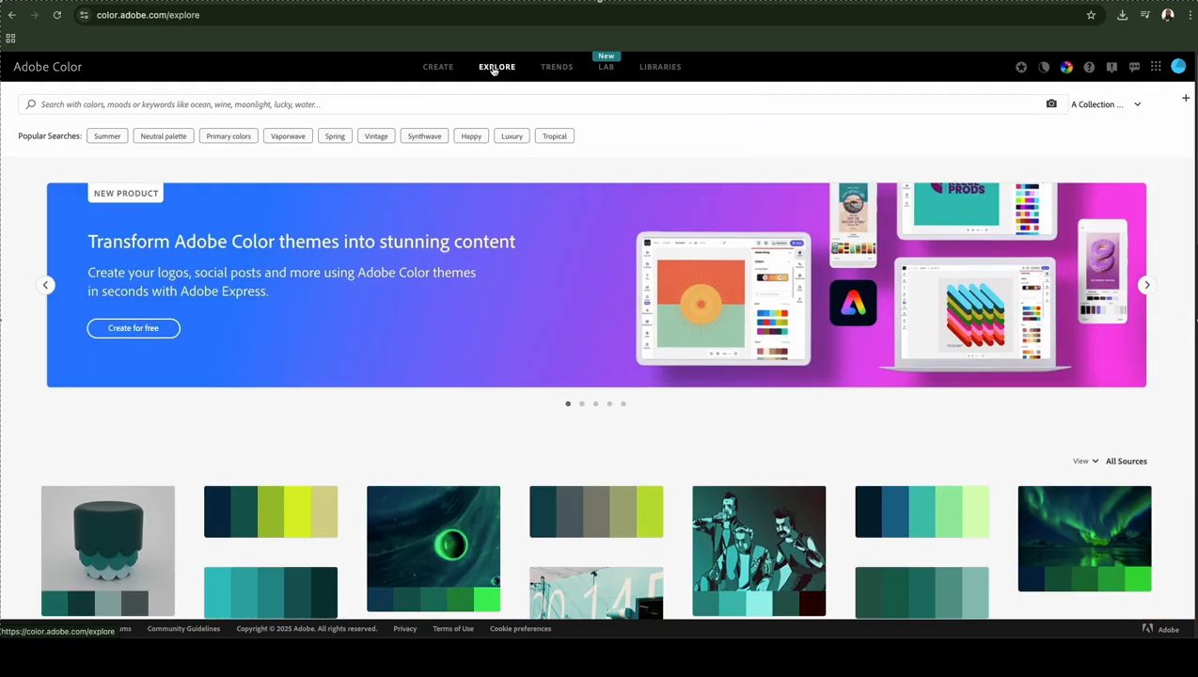
pyautogui.scroll(-1, 365, 207)
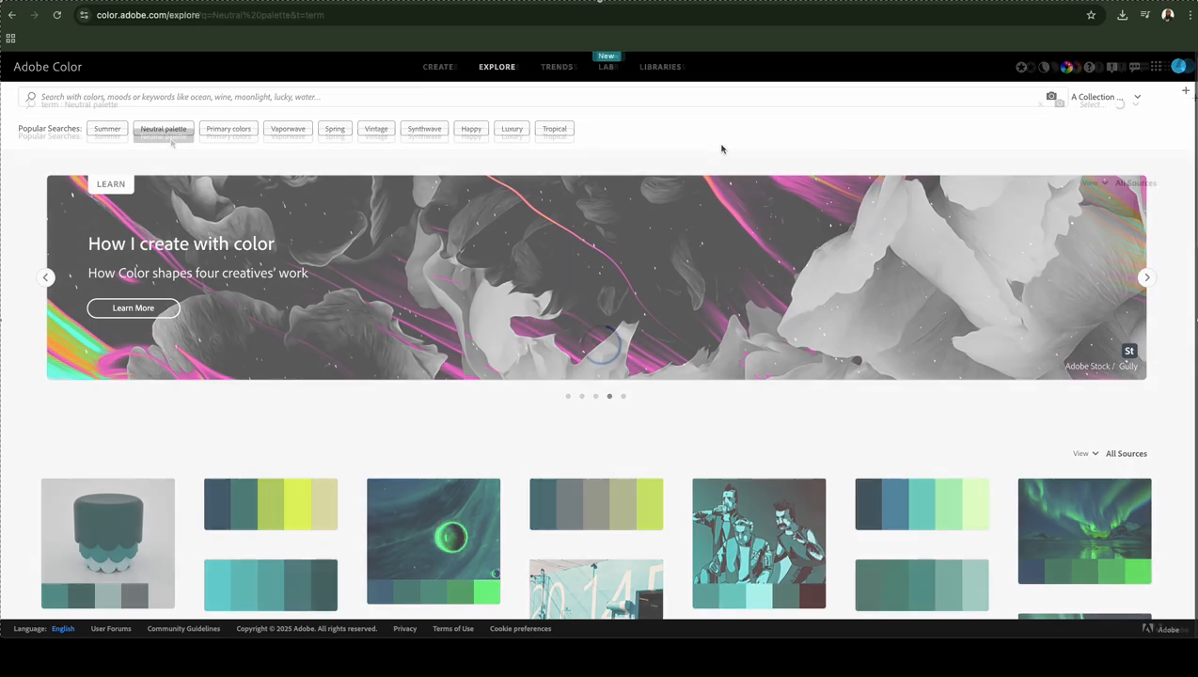
pyautogui.click(166, 129)
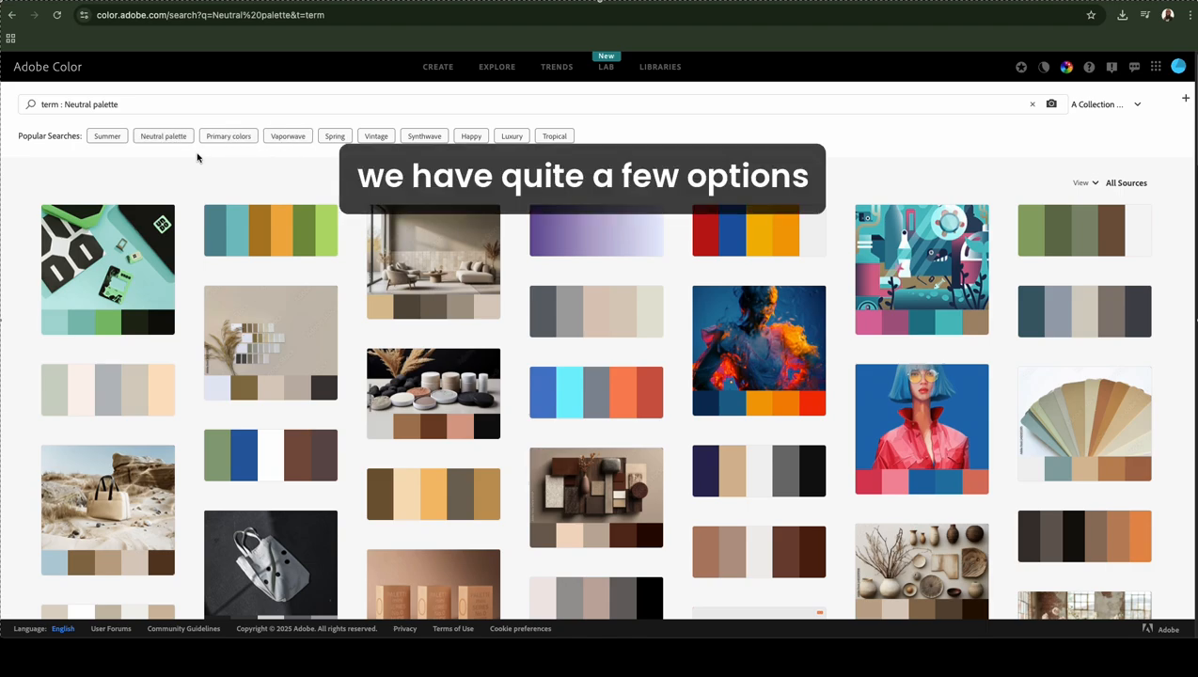
# Add the charcoal and gray theme of the tote bag image to the library
pyautogui.scroll(-3, 198, 156)
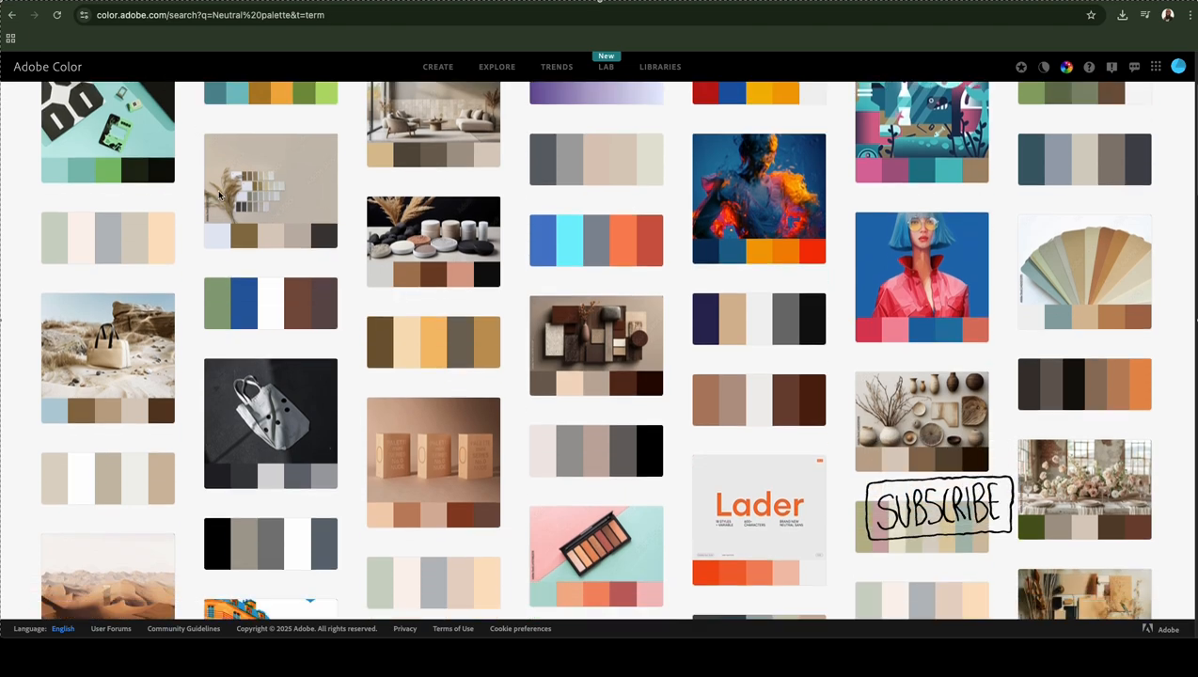
pyautogui.moveTo(282, 375)
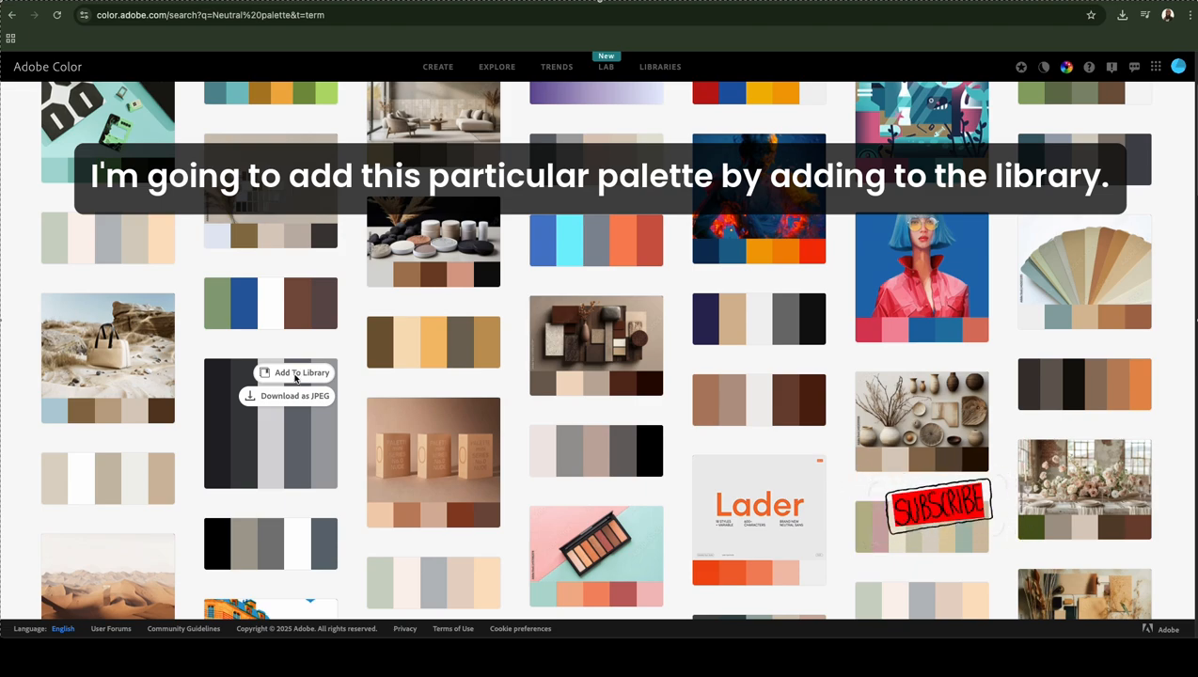
pyautogui.click(292, 373)
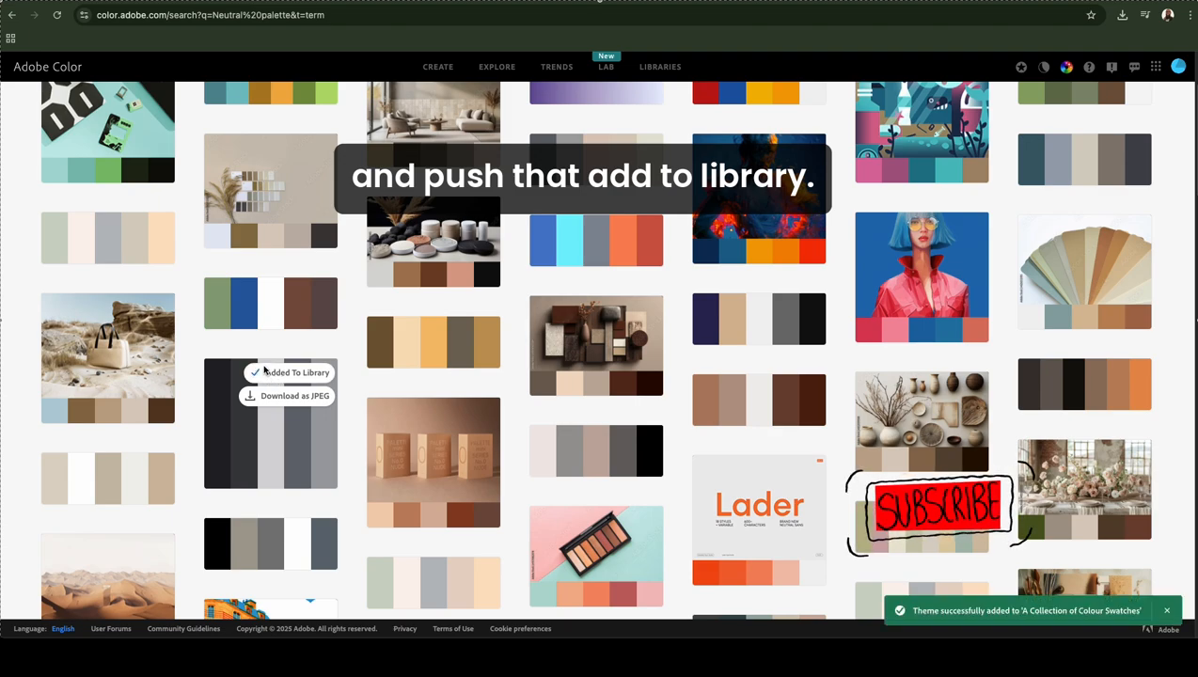
# Check the target library A Collection of Colour Swatches and add the terracotta-brown theme of the three boxes image to it
pyautogui.moveTo(399, 486)
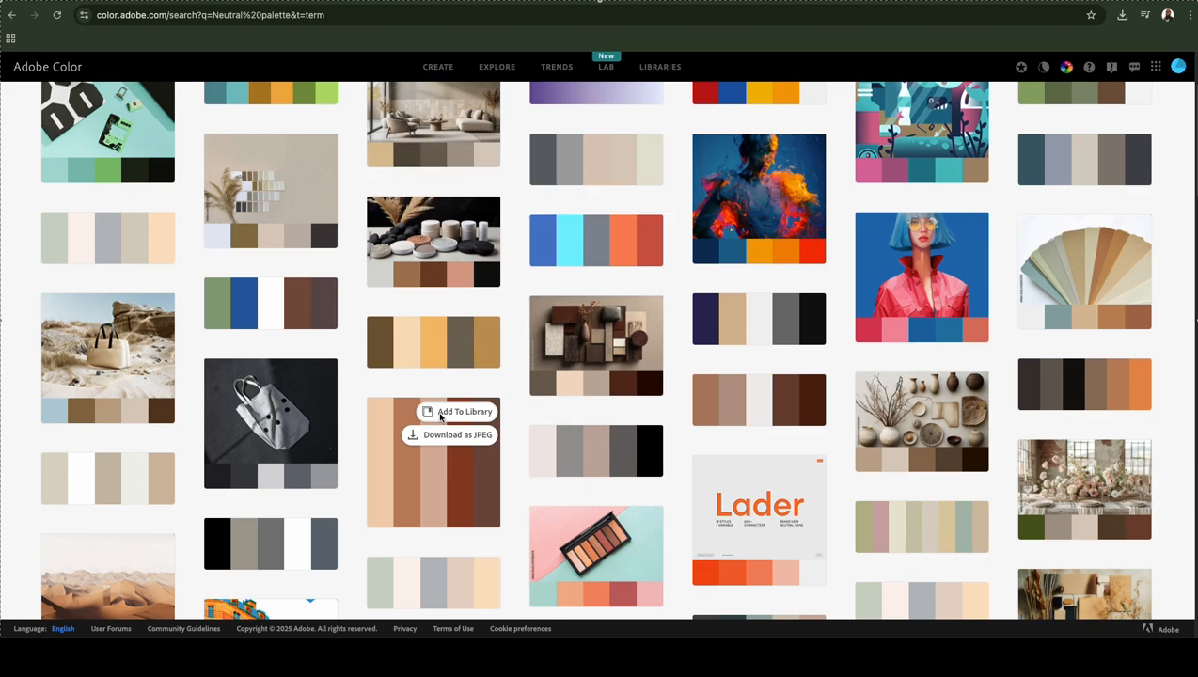
pyautogui.scroll(4, 979, 341)
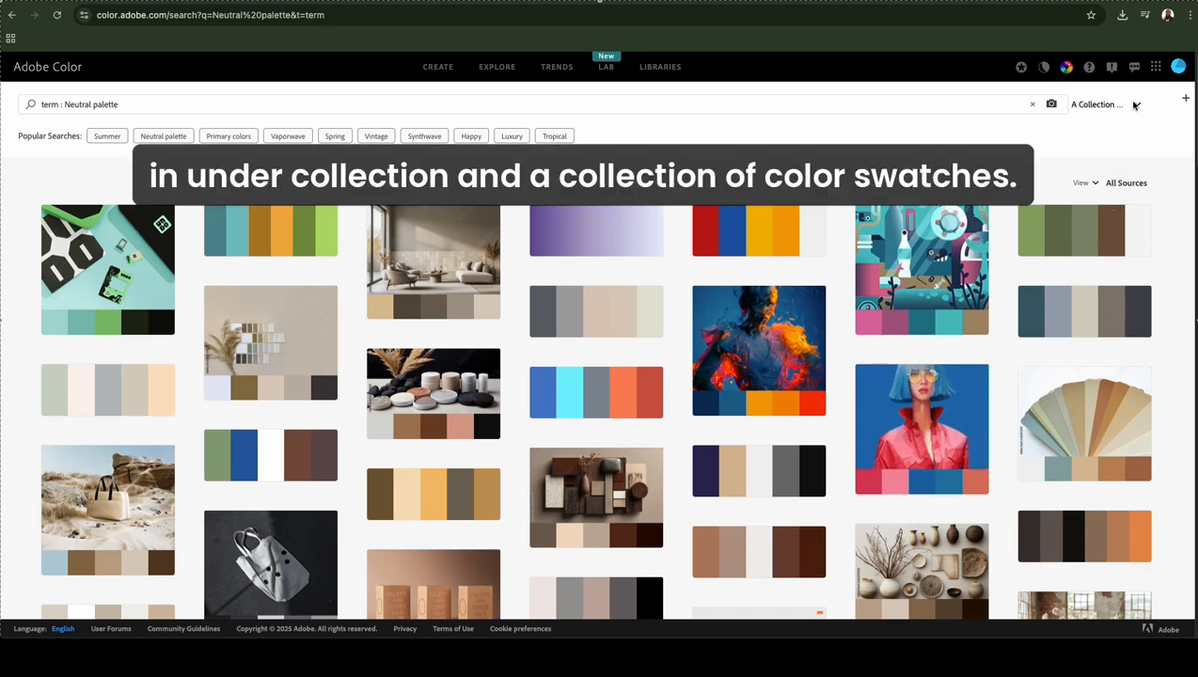
pyautogui.click(1137, 106)
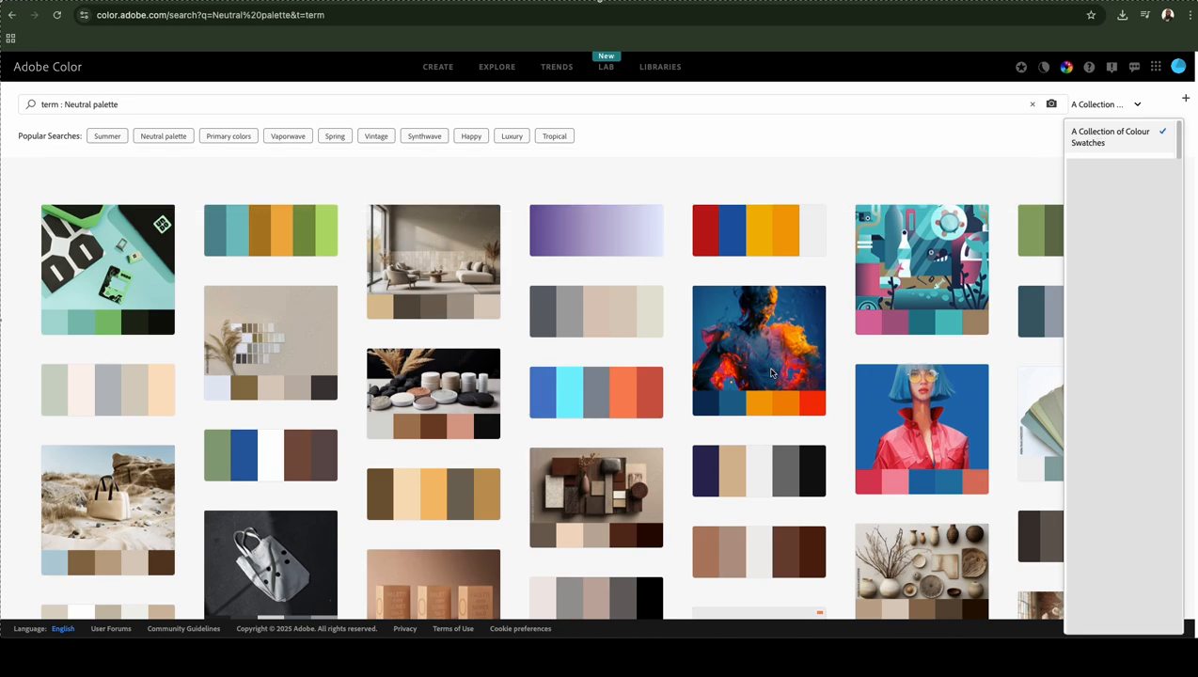
pyautogui.click(877, 164)
pyautogui.scroll(-5, 762, 197)
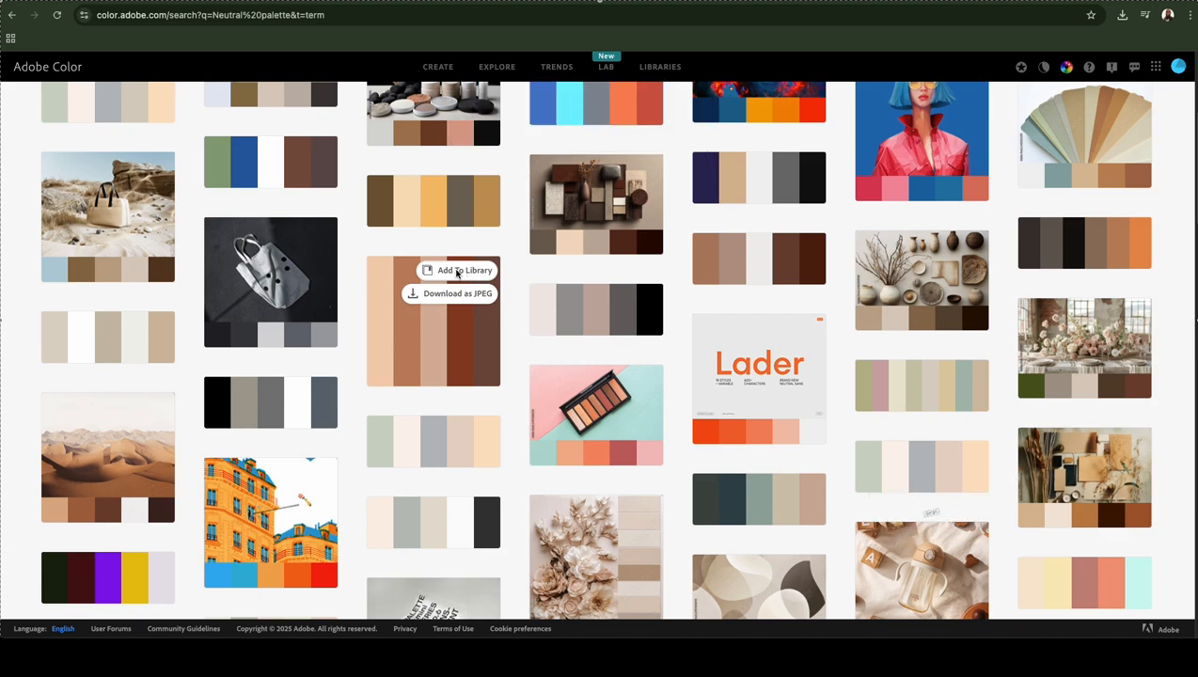
pyautogui.click(465, 271)
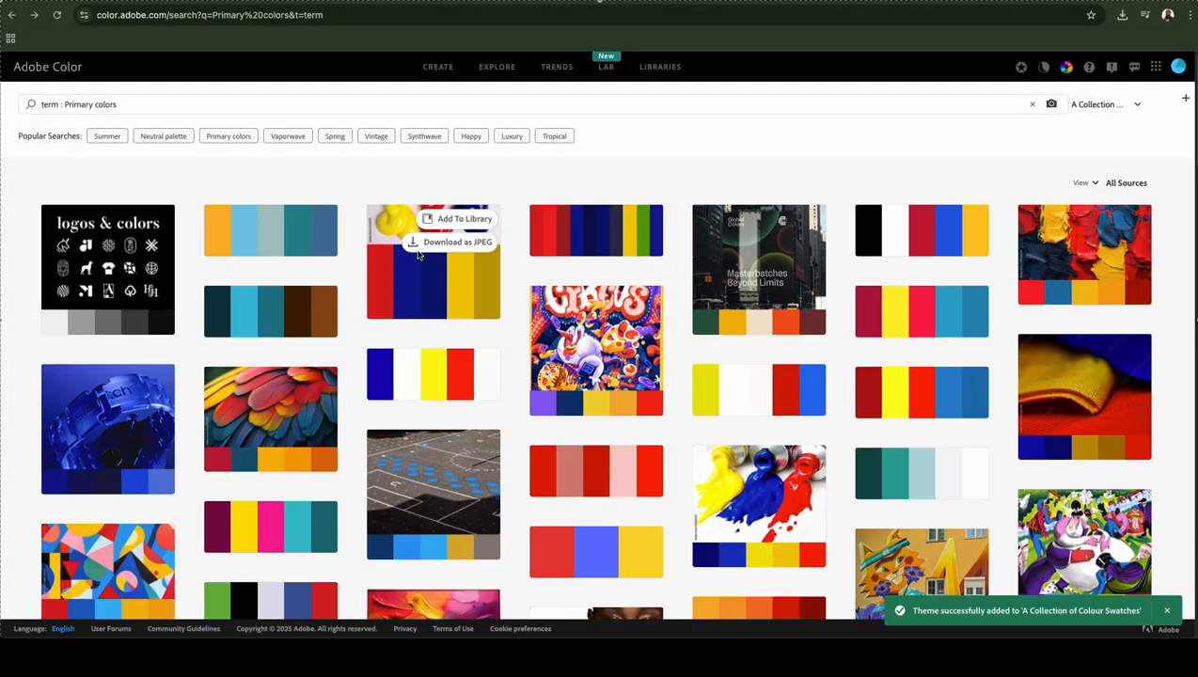
# Search for Neutral palette again and add the theme running from soft pink to dark red to the library
pyautogui.click(162, 137)
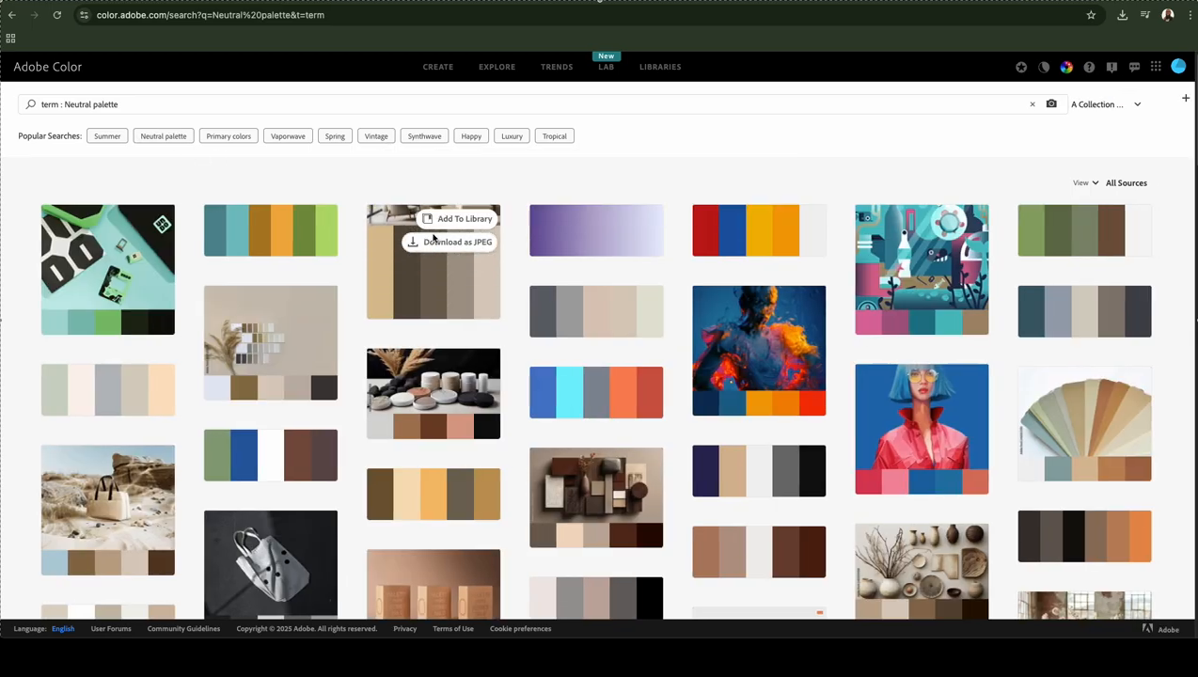
pyautogui.scroll(-2, 629, 240)
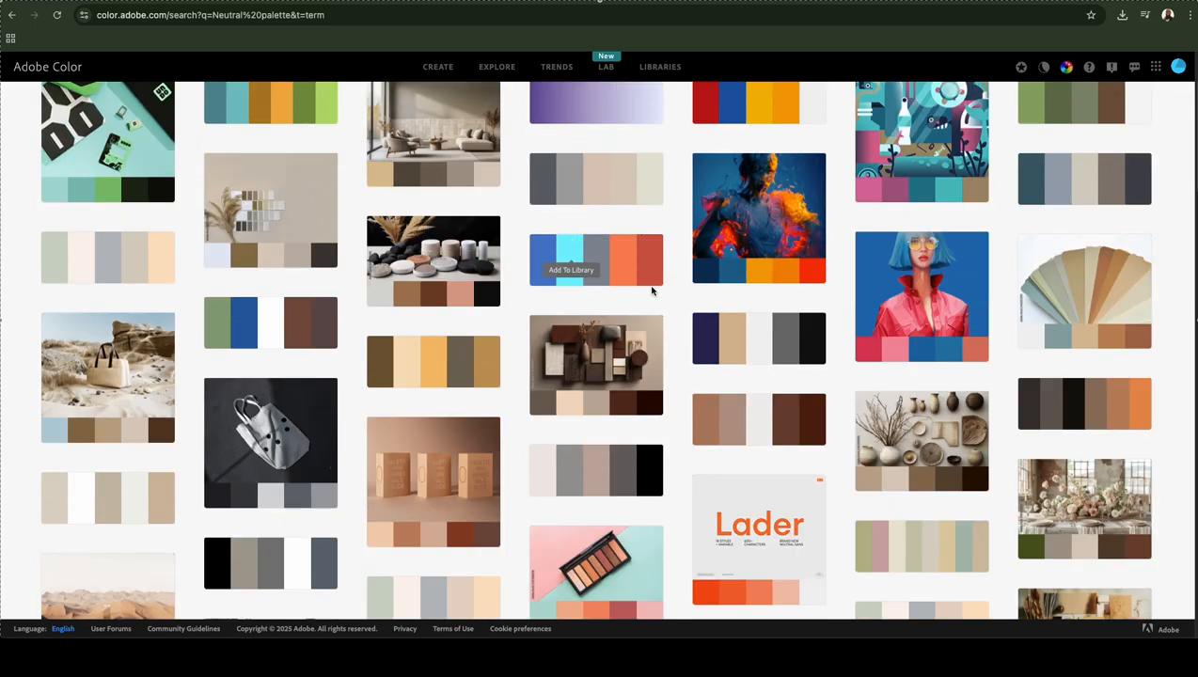
pyautogui.scroll(-4, 650, 257)
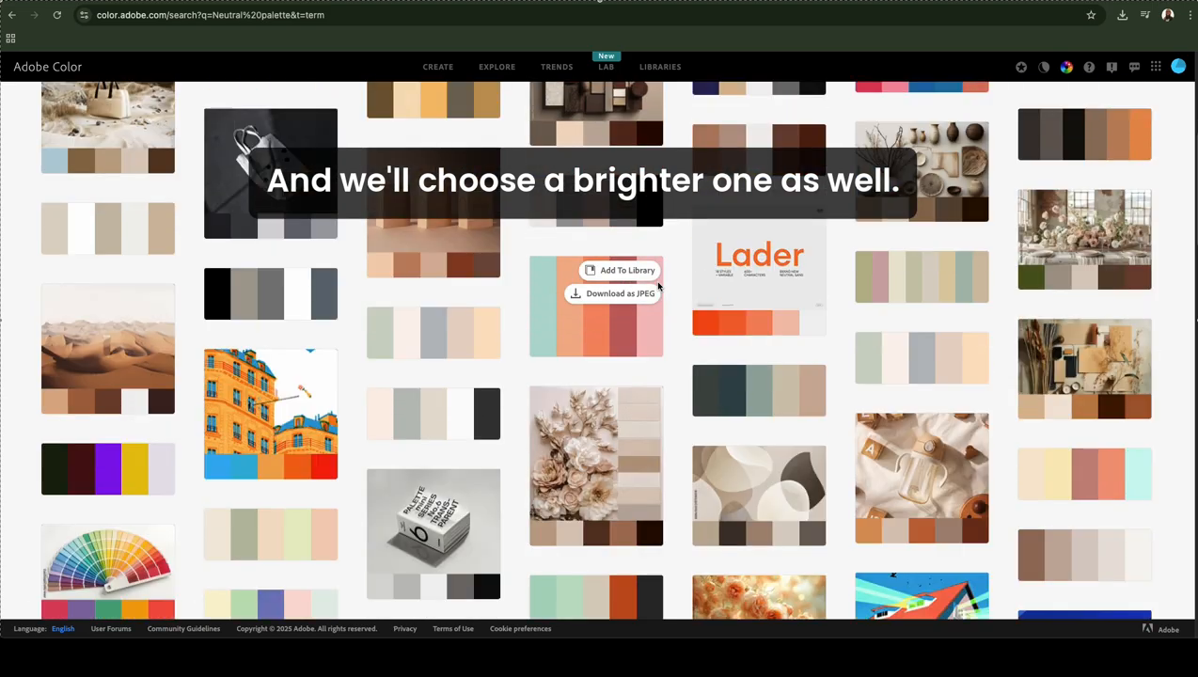
pyautogui.scroll(-2, 658, 285)
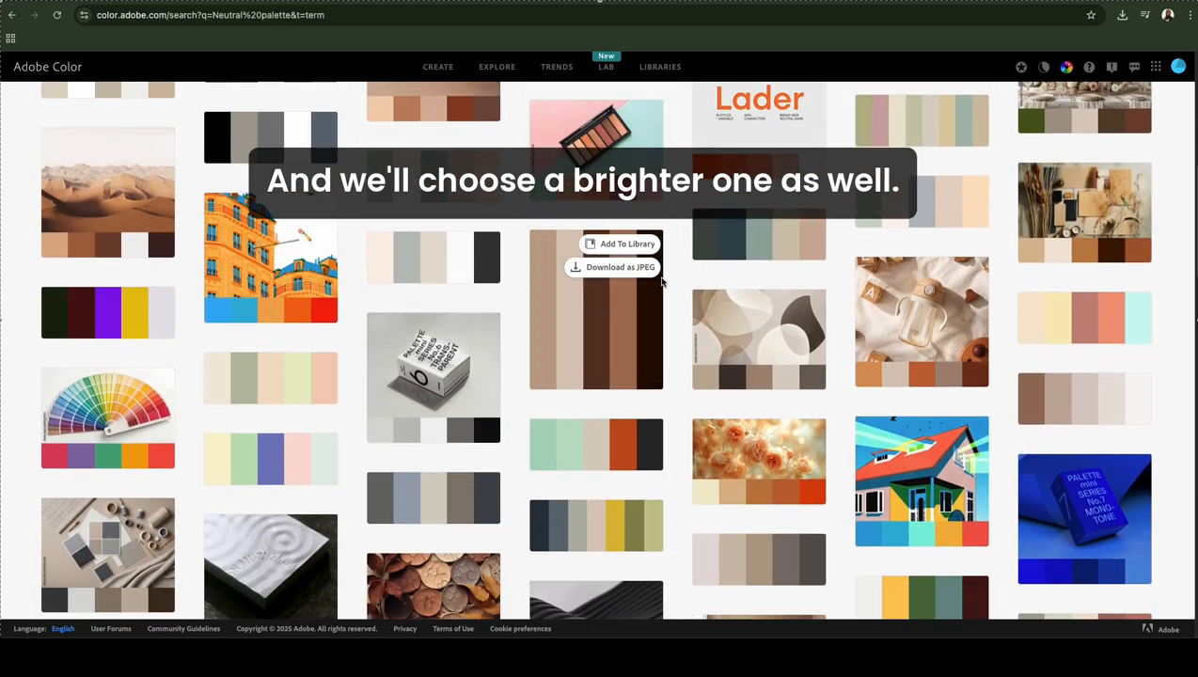
pyautogui.scroll(-1, 587, 303)
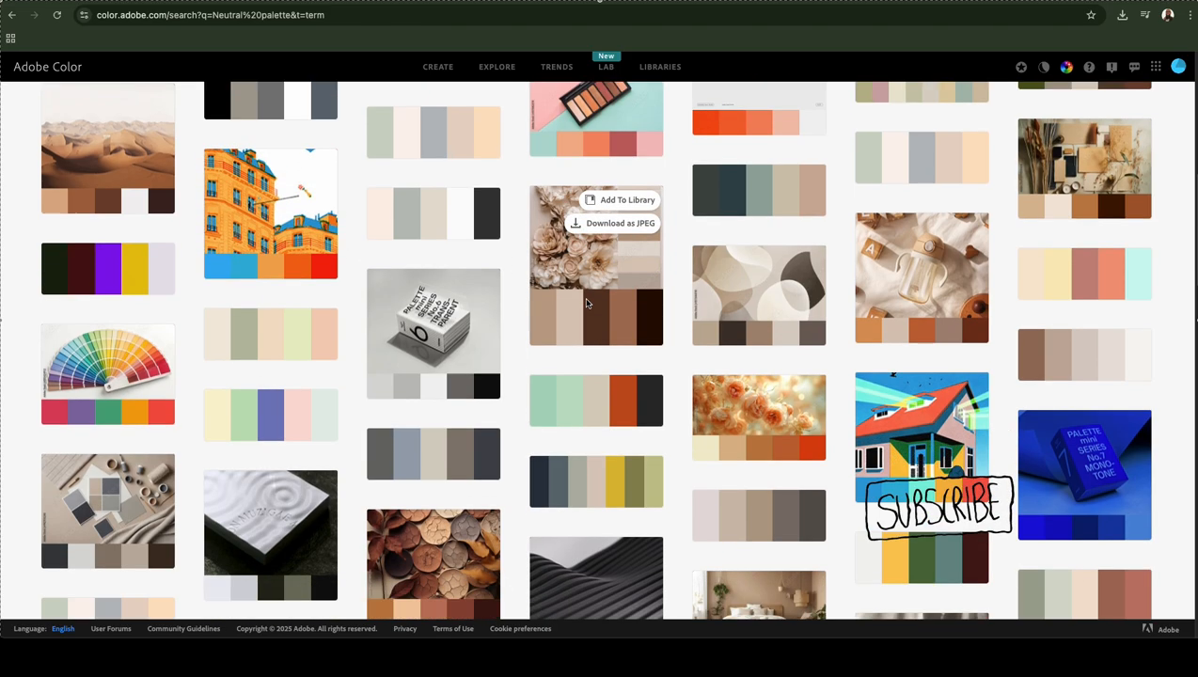
pyautogui.scroll(-8, 587, 303)
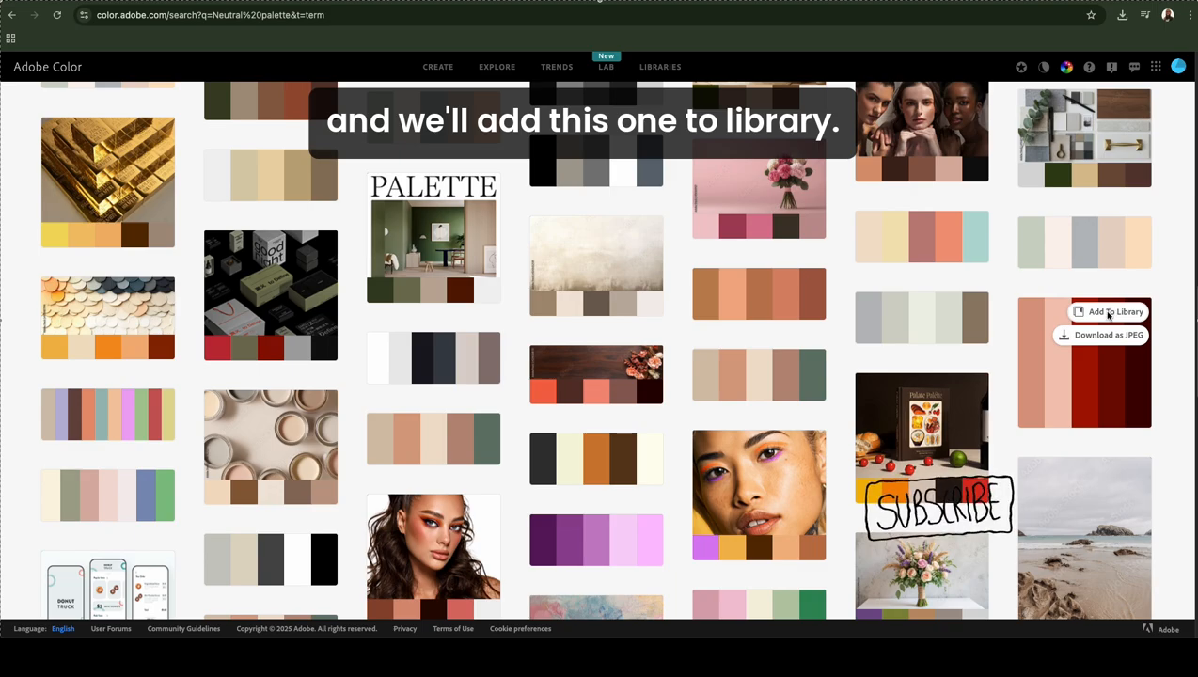
pyautogui.click(1110, 314)
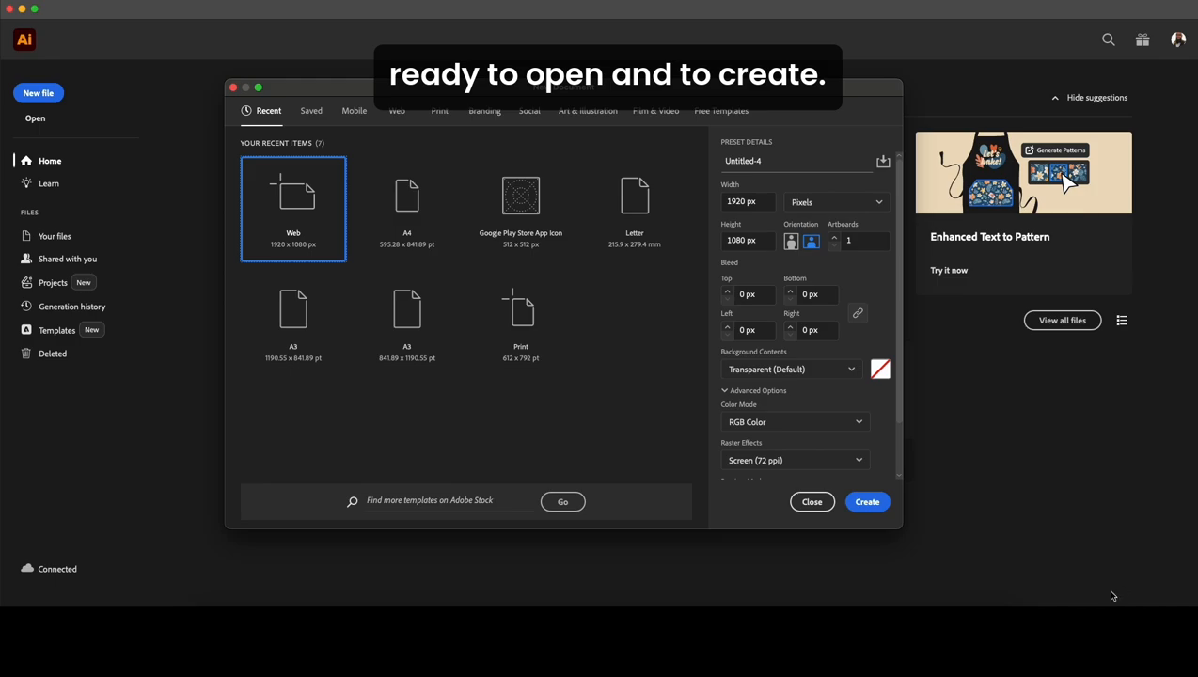
# In Illustrator, create a 1920 x 1080 px RGB web document and draw a rectangle covering the whole artboard
pyautogui.click(875, 509)
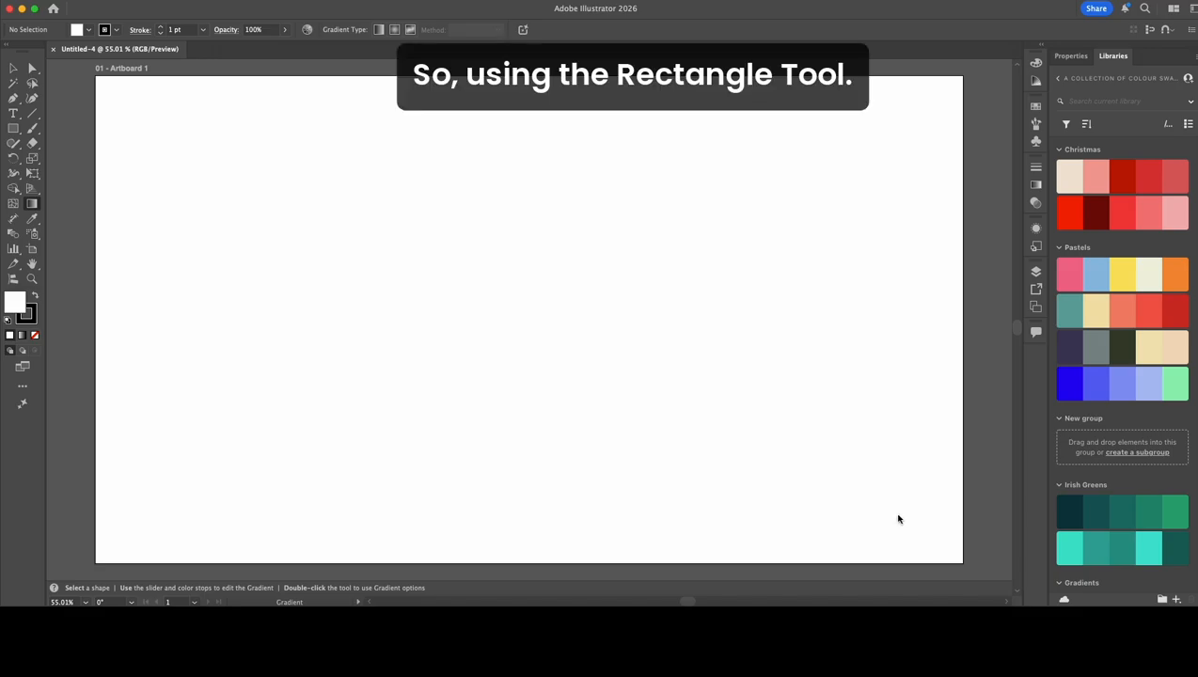
pyautogui.click(13, 128)
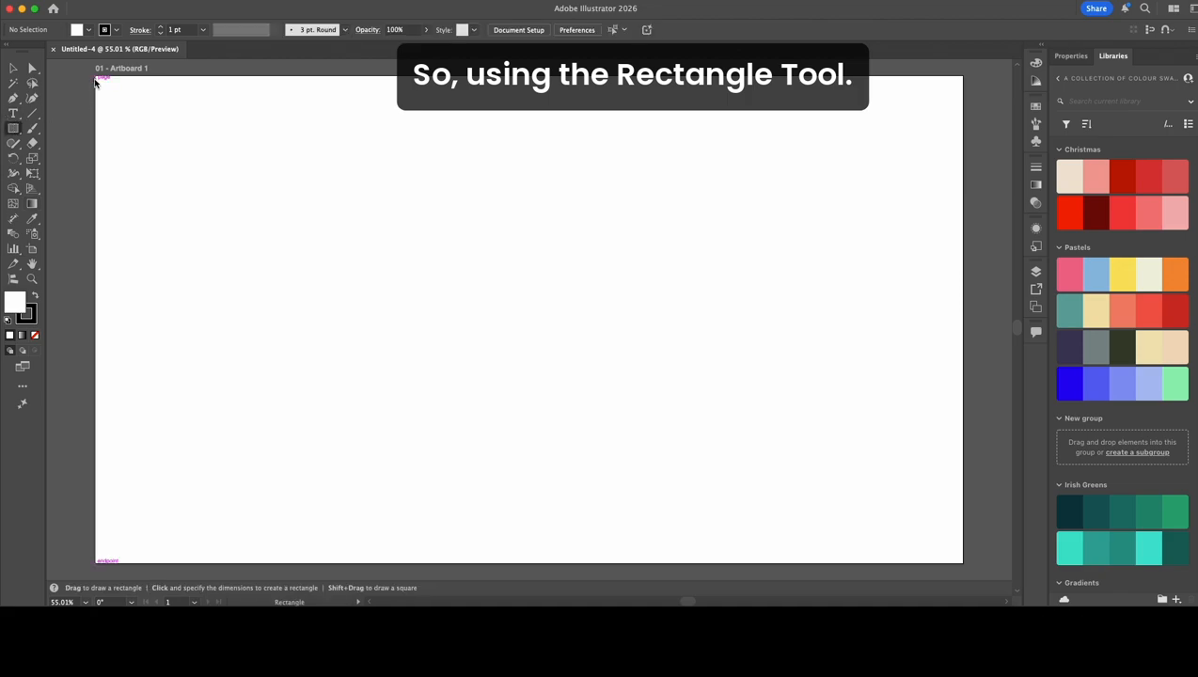
pyautogui.moveTo(96, 79); pyautogui.dragTo(964, 562)
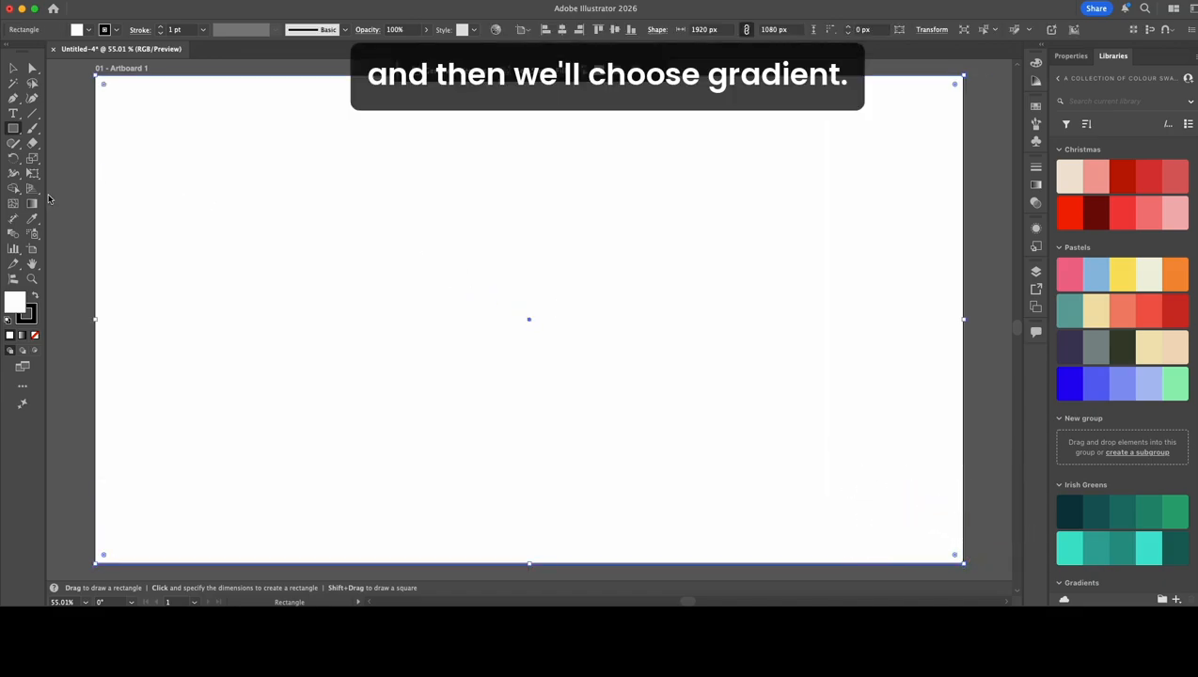
# Activate the Gradient tool for the artboard-sized rectangle
pyautogui.click(33, 205)
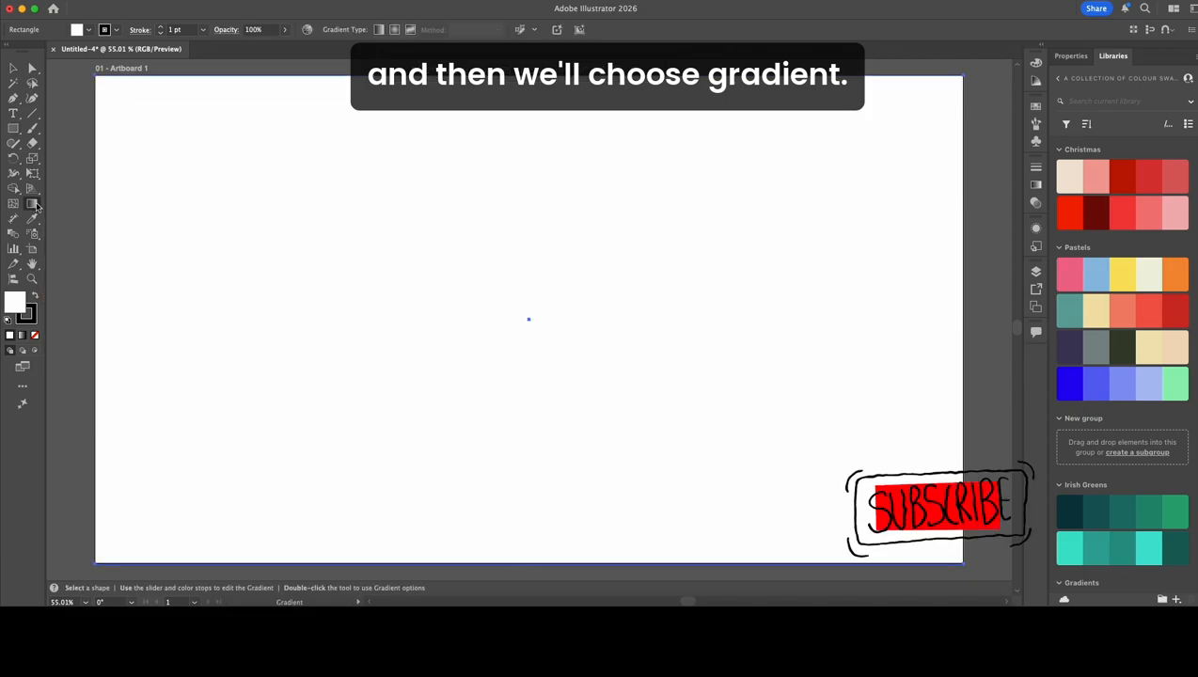
pyautogui.click(1035, 186)
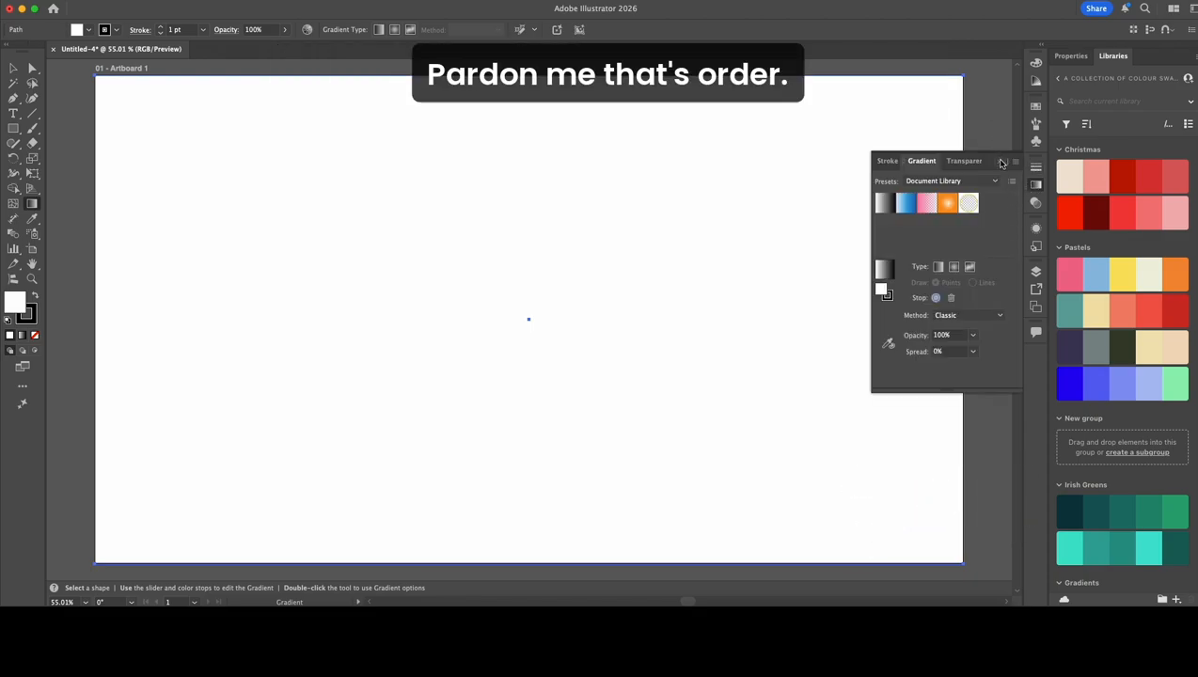
pyautogui.click(1000, 161)
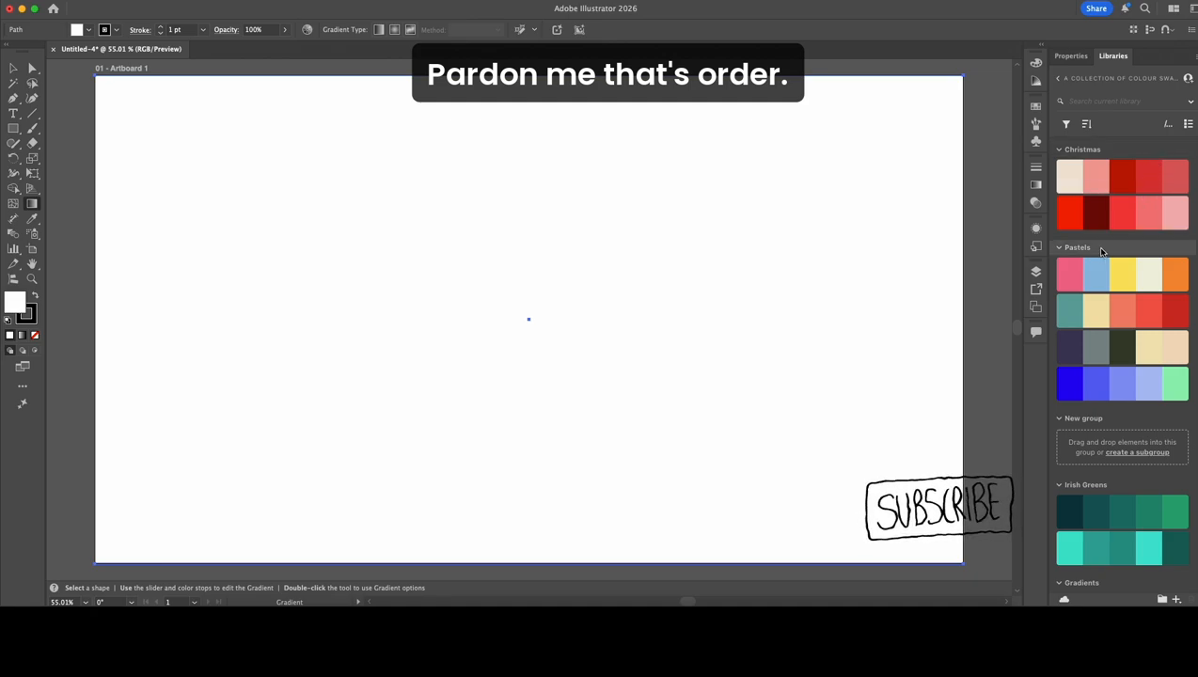
# Add the yellow-to-dark-red Kibo System theme from the German colours group to the document swatches
pyautogui.scroll(-2, 1111, 342)
pyautogui.scroll(-10, 1111, 342)
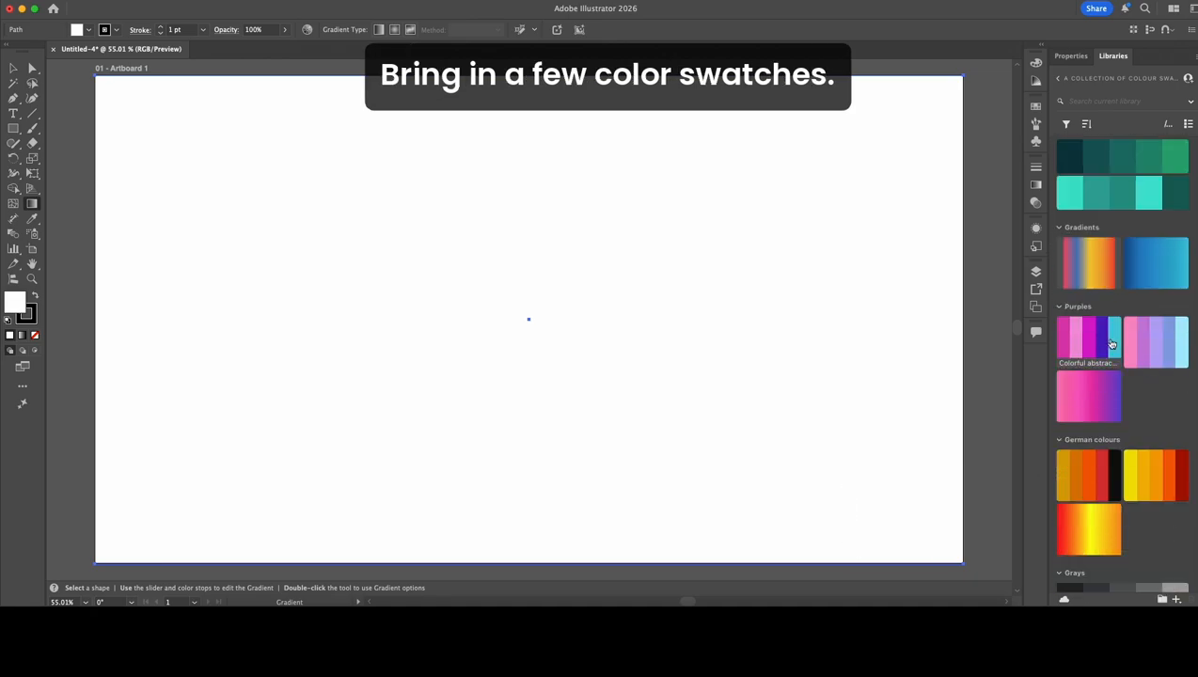
pyautogui.rightClick(1147, 357)
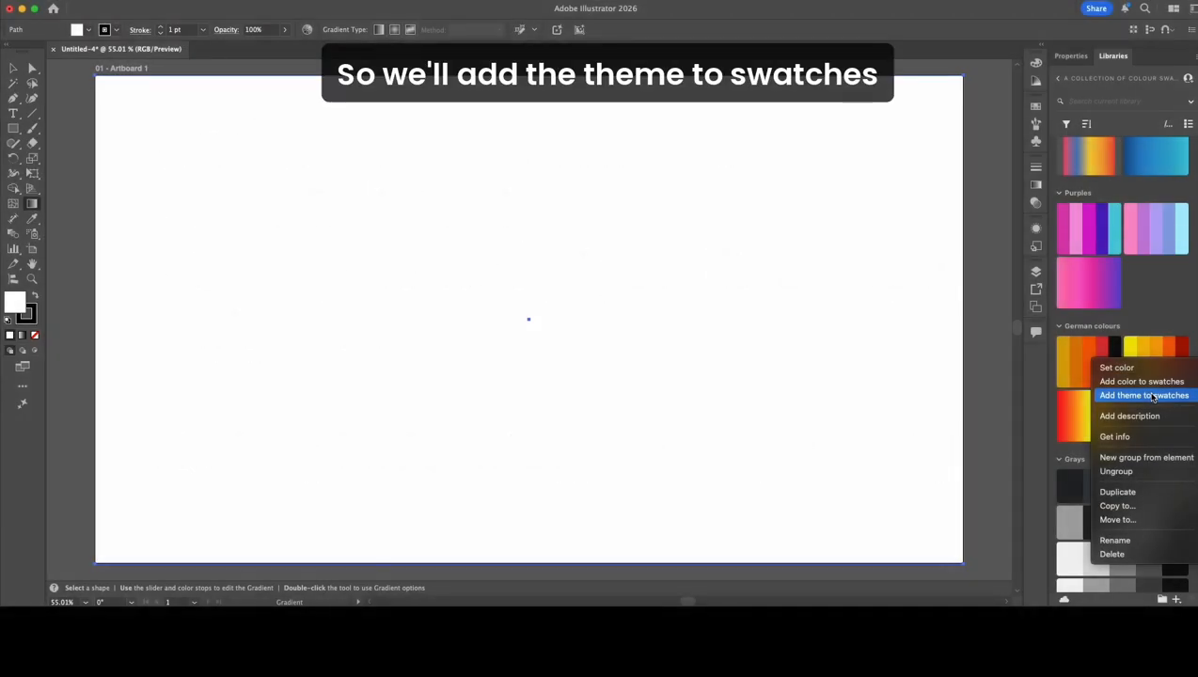
pyautogui.click(1149, 396)
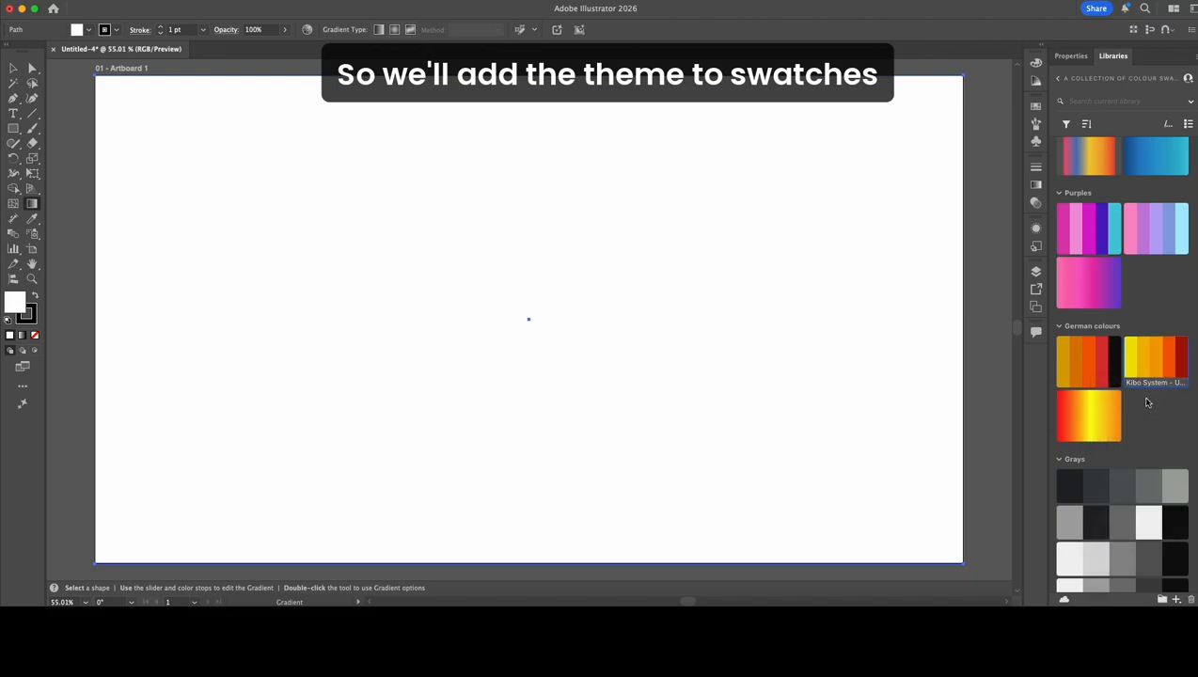
# Add the Postcards from the Land of Gray theme in the Grays group to the document swatches
pyautogui.scroll(-3, 1143, 402)
pyautogui.rightClick(1139, 405)
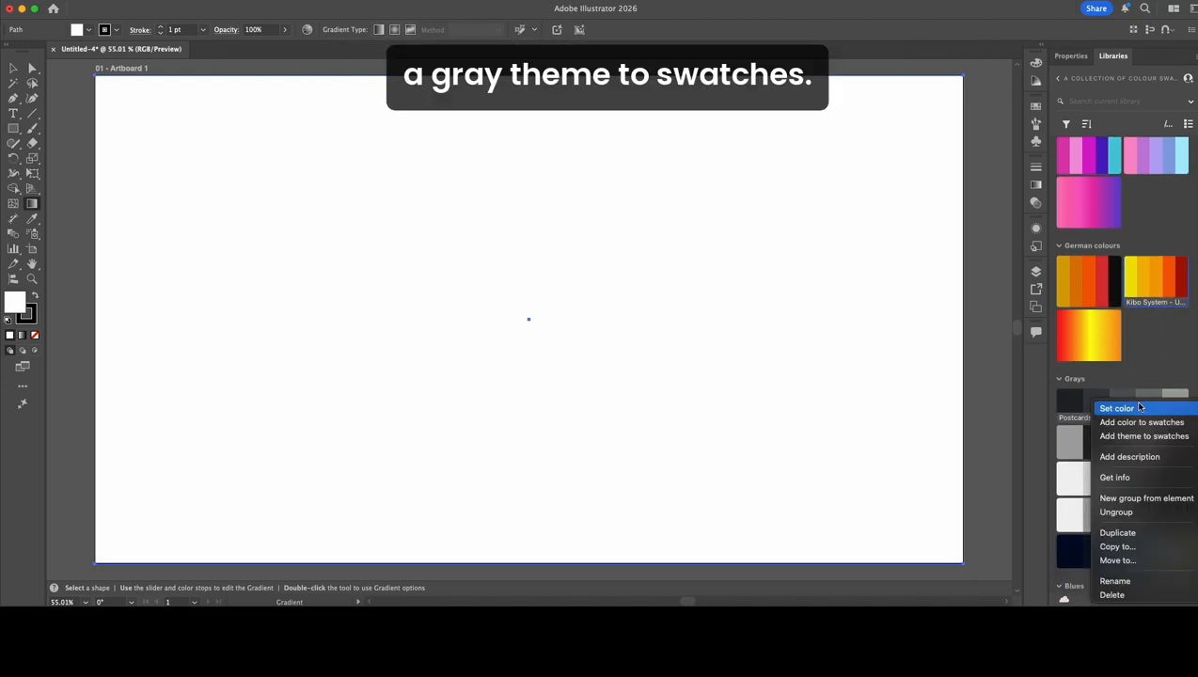
pyautogui.click(1138, 438)
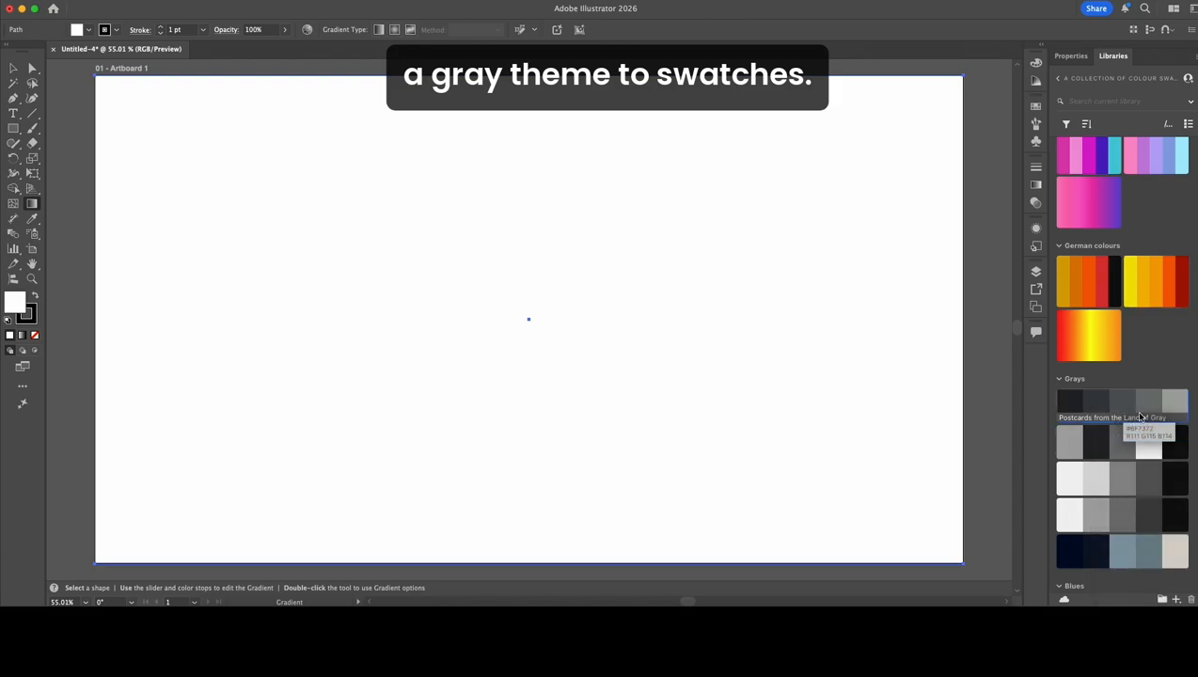
# Add the Massive Liqueur theme from the Candy n Bright group to the document swatches
pyautogui.scroll(-8, 1133, 409)
pyautogui.scroll(-1, 1137, 412)
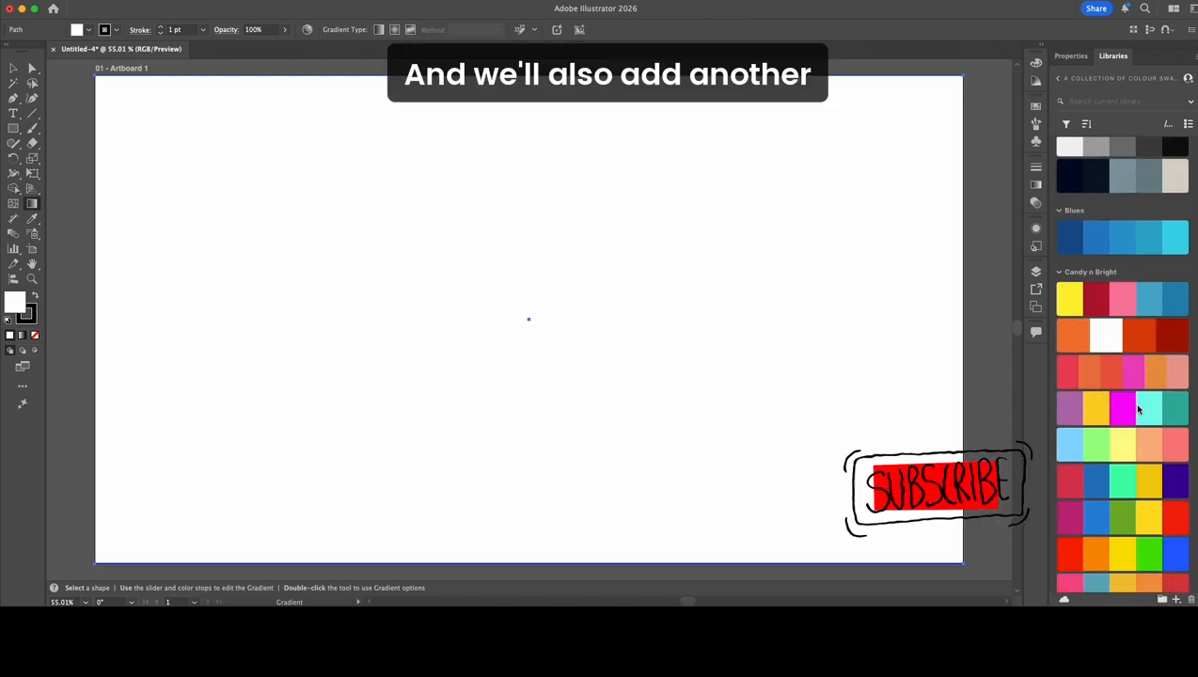
pyautogui.rightClick(1135, 302)
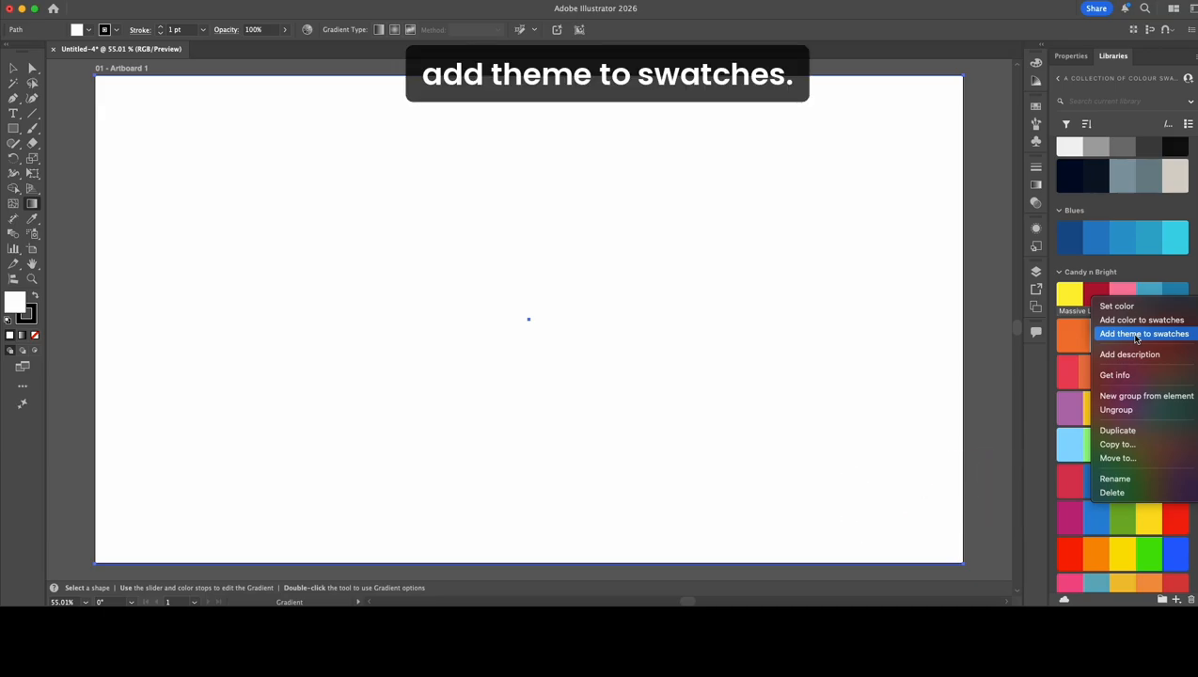
pyautogui.click(1135, 335)
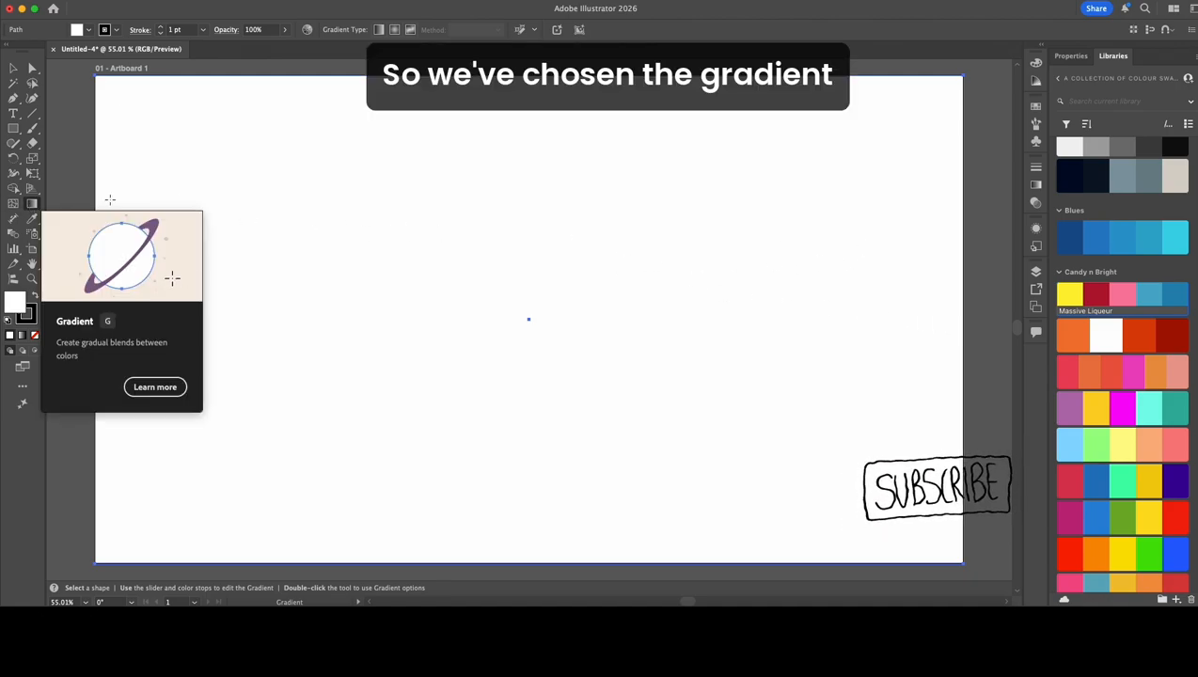
# Apply a freeform gradient in Points mode to the rectangle and display the document swatches
pyautogui.click(1037, 188)
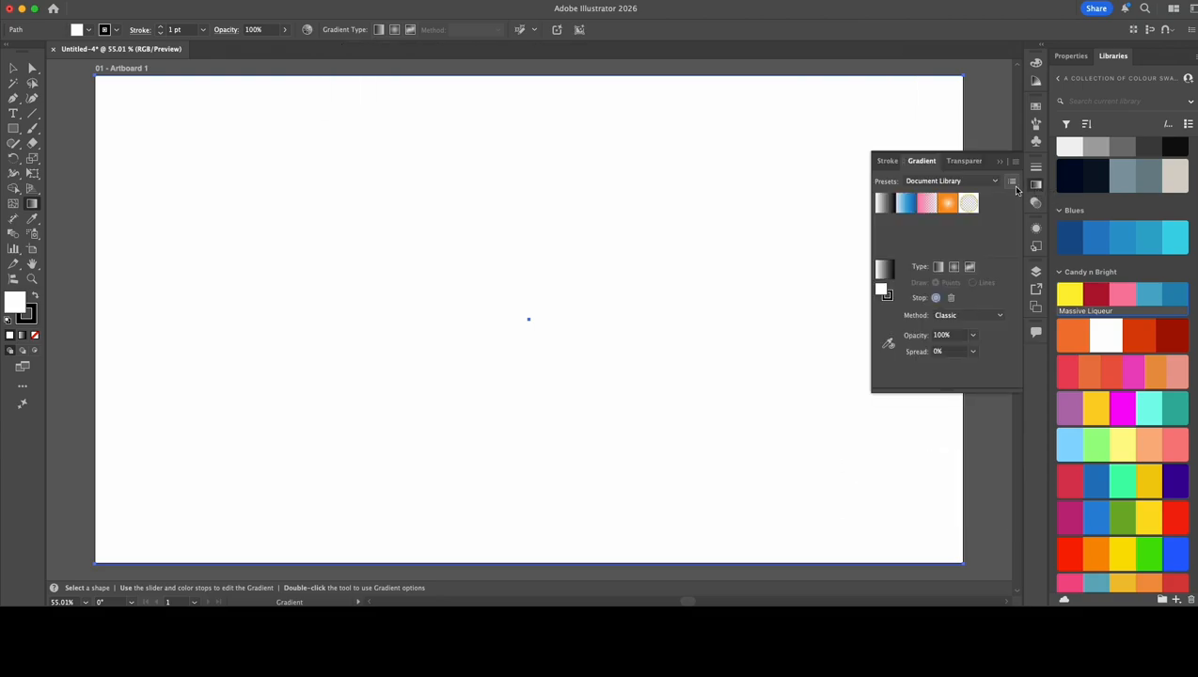
pyautogui.click(969, 268)
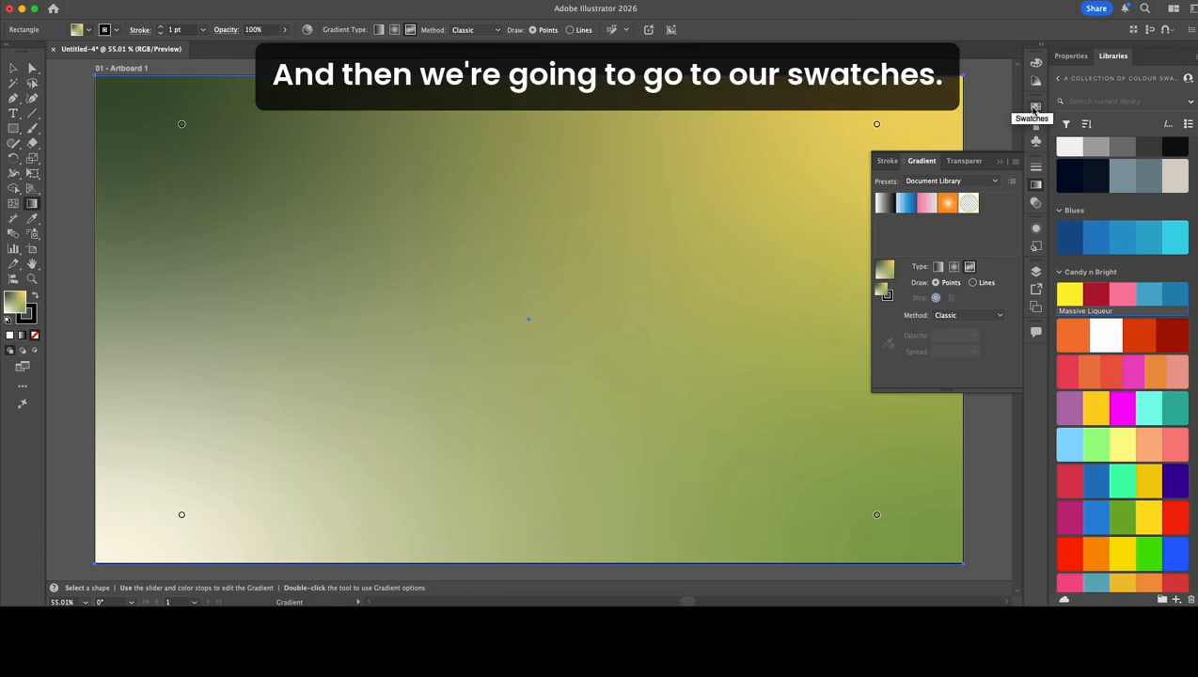
pyautogui.click(1034, 108)
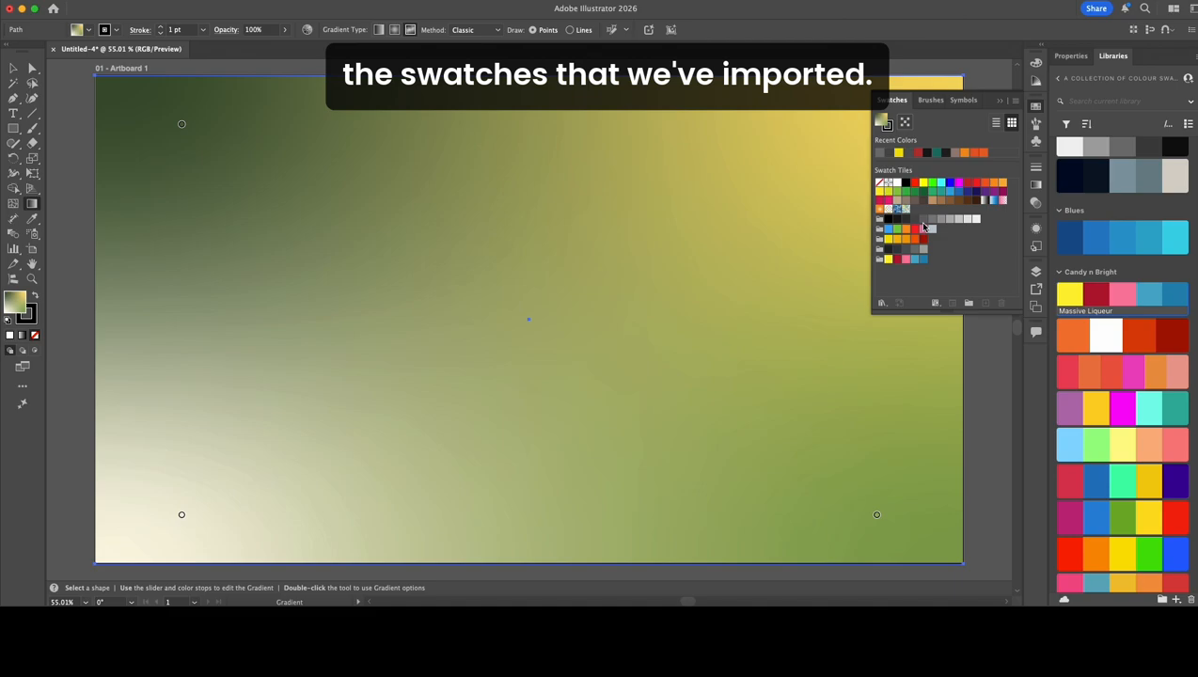
# Move the freeform gradient's dark green upper-left point slightly inward and recolor it with the dark red Kibo System swatch
pyautogui.click(182, 125)
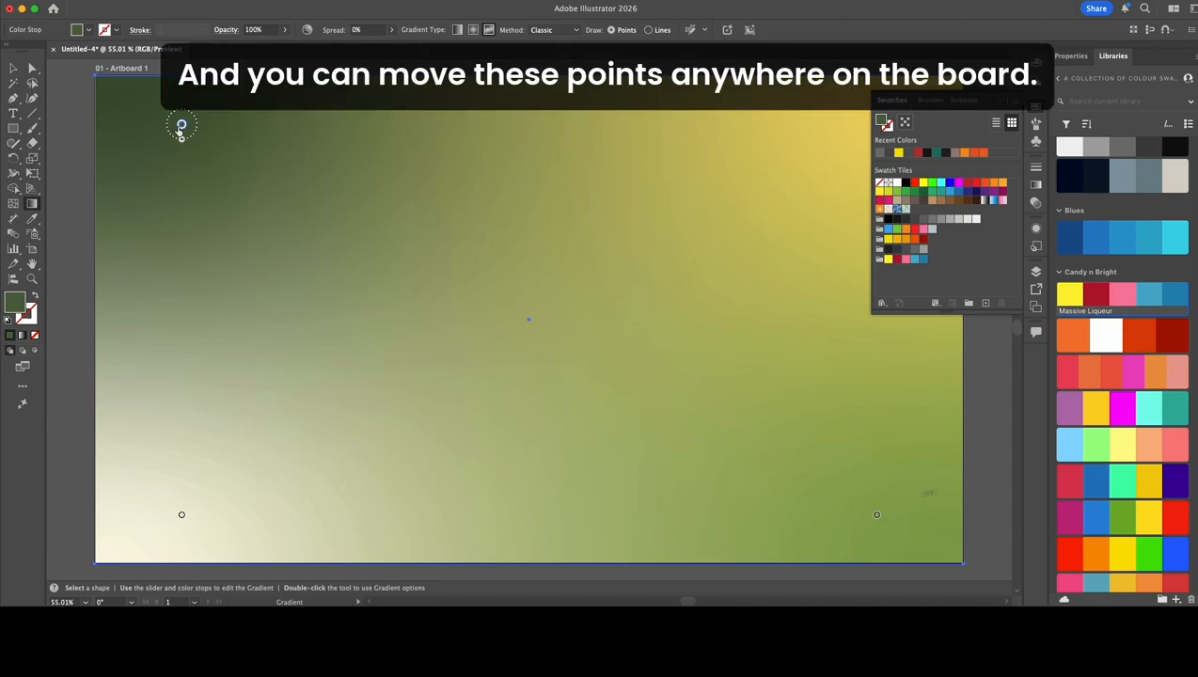
pyautogui.moveTo(182, 126); pyautogui.dragTo(214, 166)
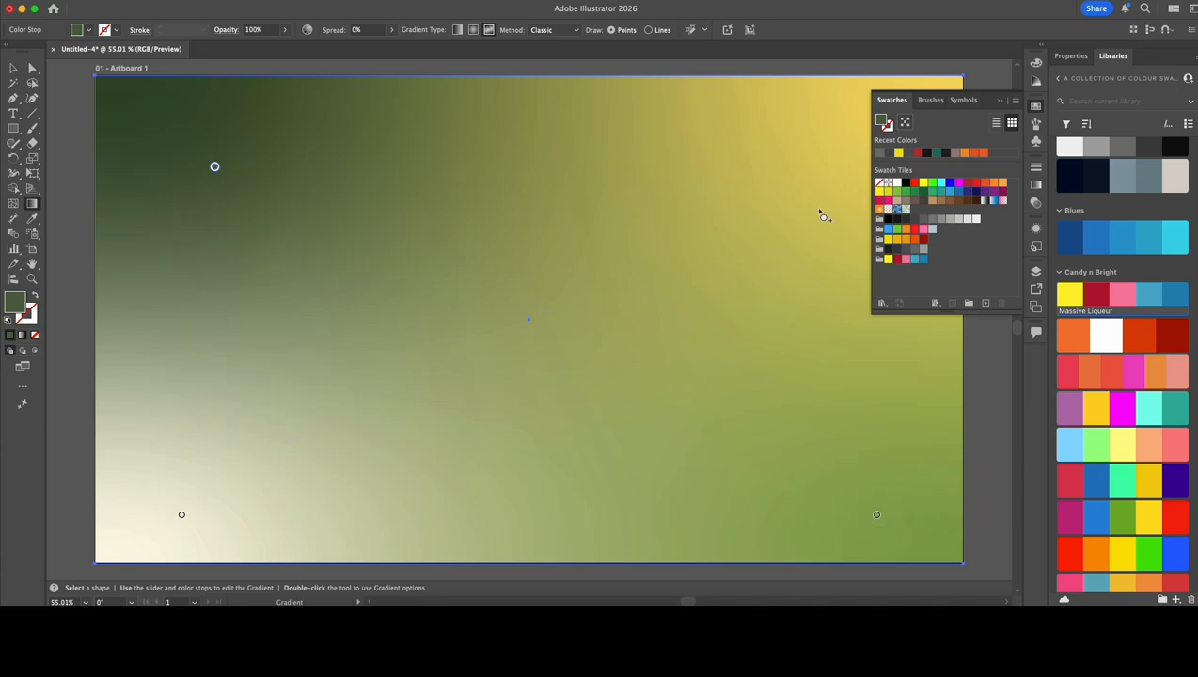
pyautogui.moveTo(216, 167)
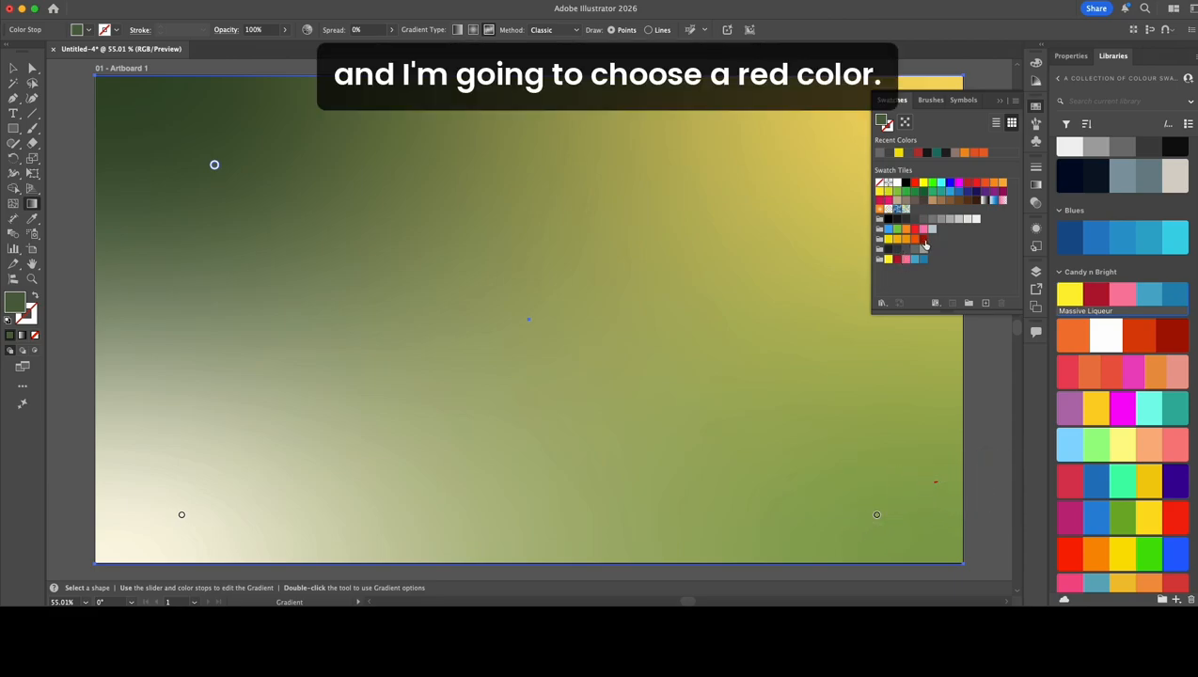
pyautogui.click(923, 239)
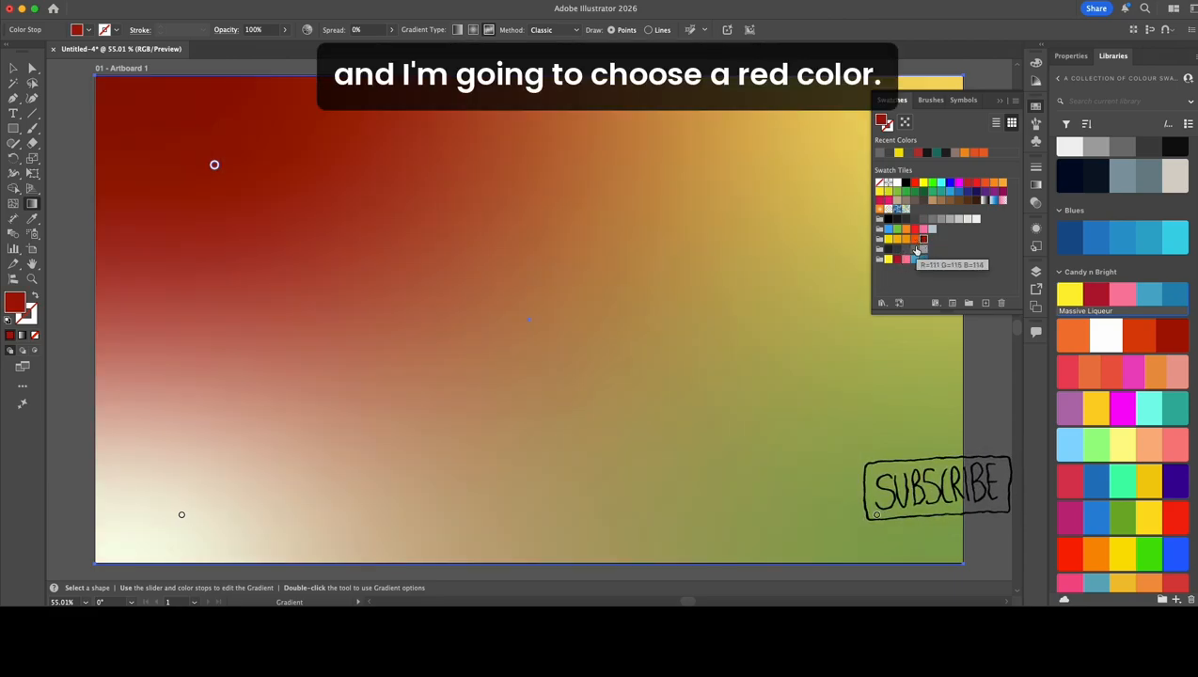
# Move the cream lower-left gradient point to just beside the rectangle's center and color it with the pink swatch
pyautogui.moveTo(181, 514); pyautogui.dragTo(514, 347)
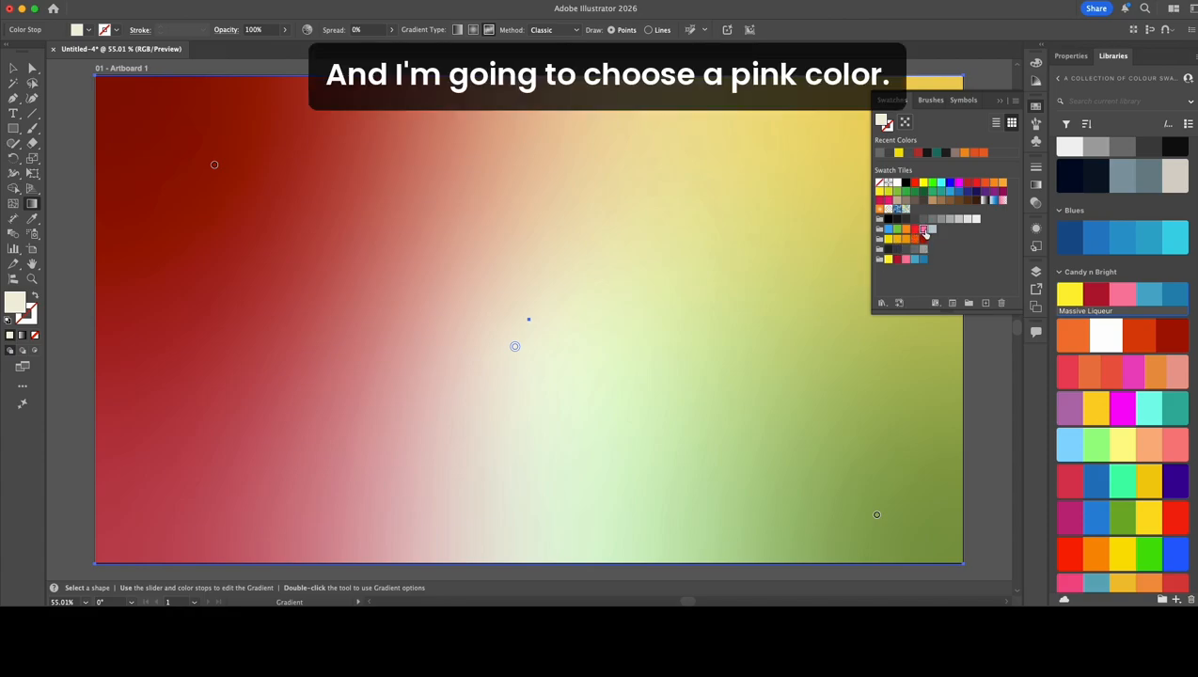
pyautogui.click(923, 230)
pyautogui.moveTo(515, 348)
pyautogui.mouseDown()
pyautogui.moveTo(563, 330)
pyautogui.moveTo(511, 342)
pyautogui.mouseUp()
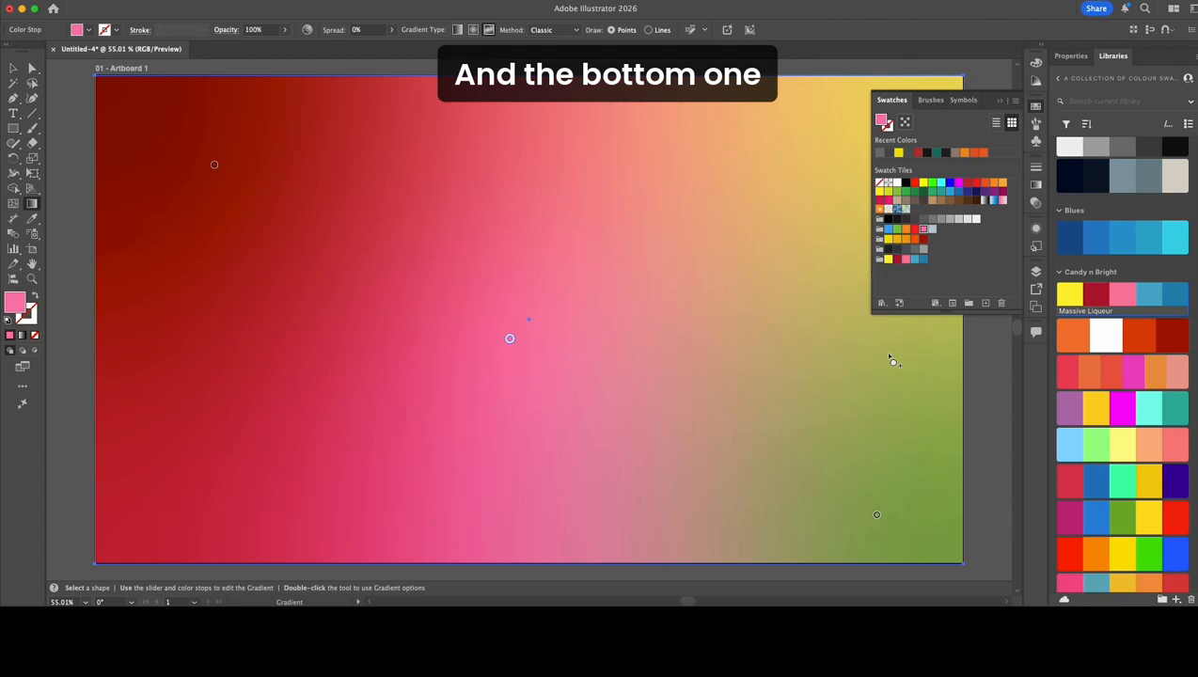
# Color the green lower-right gradient point with the yellow Massive Liqueur swatch and shift the point upward
pyautogui.click(875, 517)
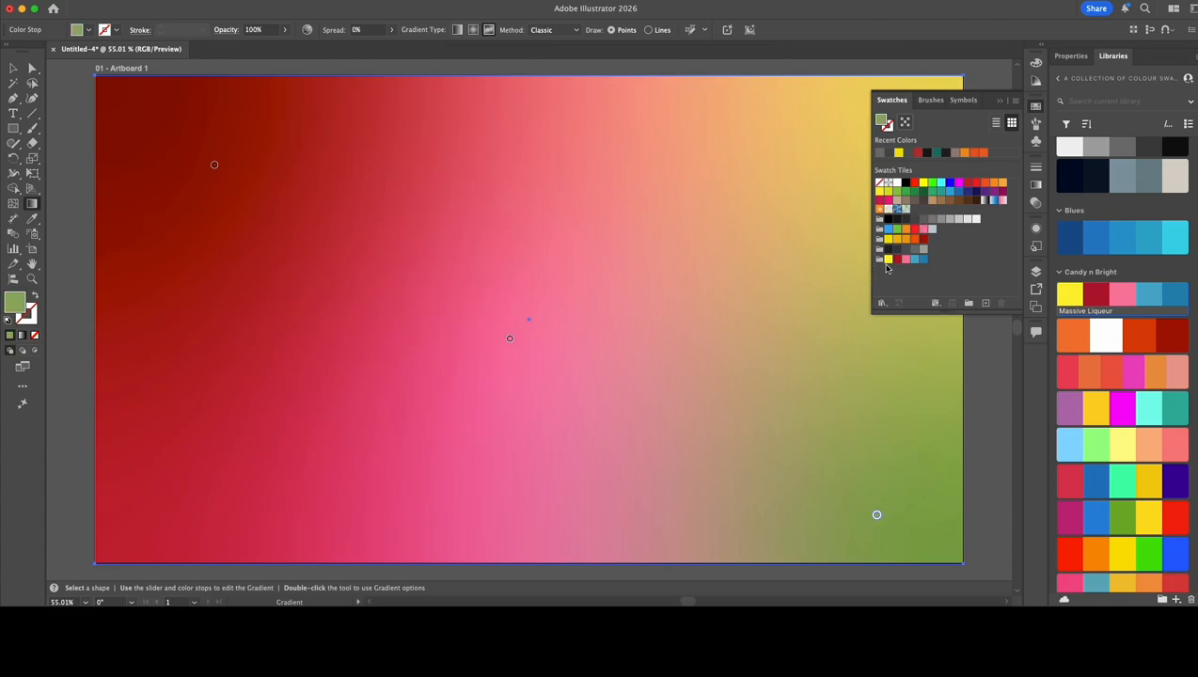
pyautogui.click(888, 259)
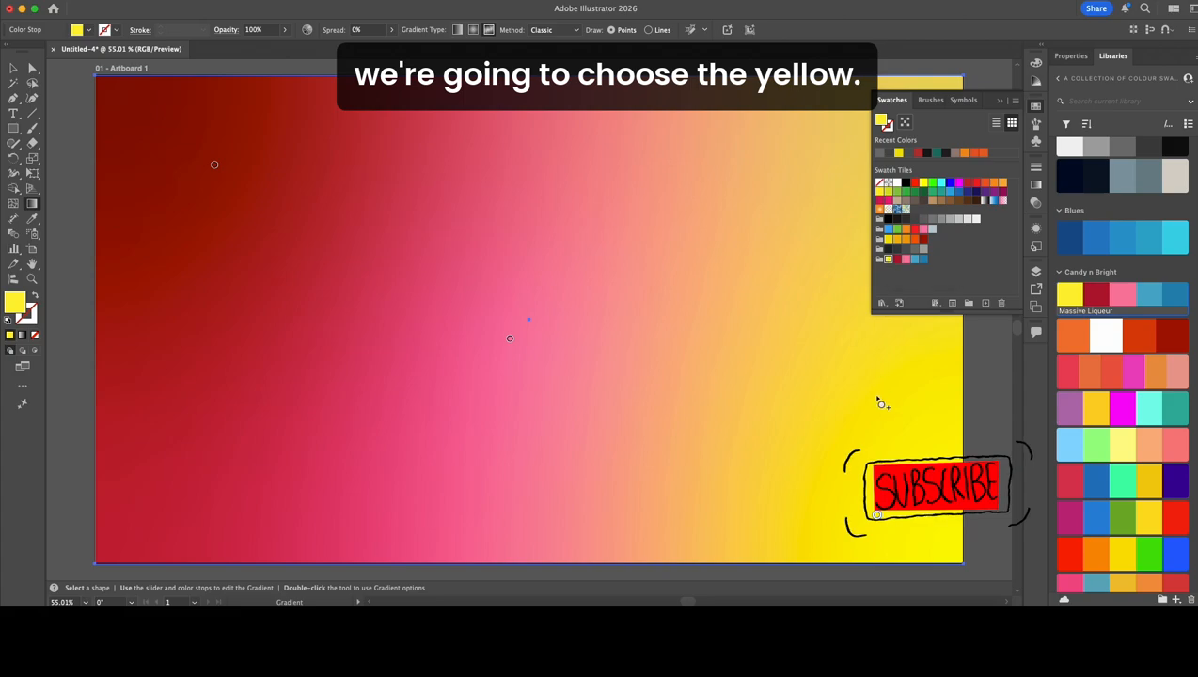
pyautogui.moveTo(869, 479); pyautogui.dragTo(858, 430)
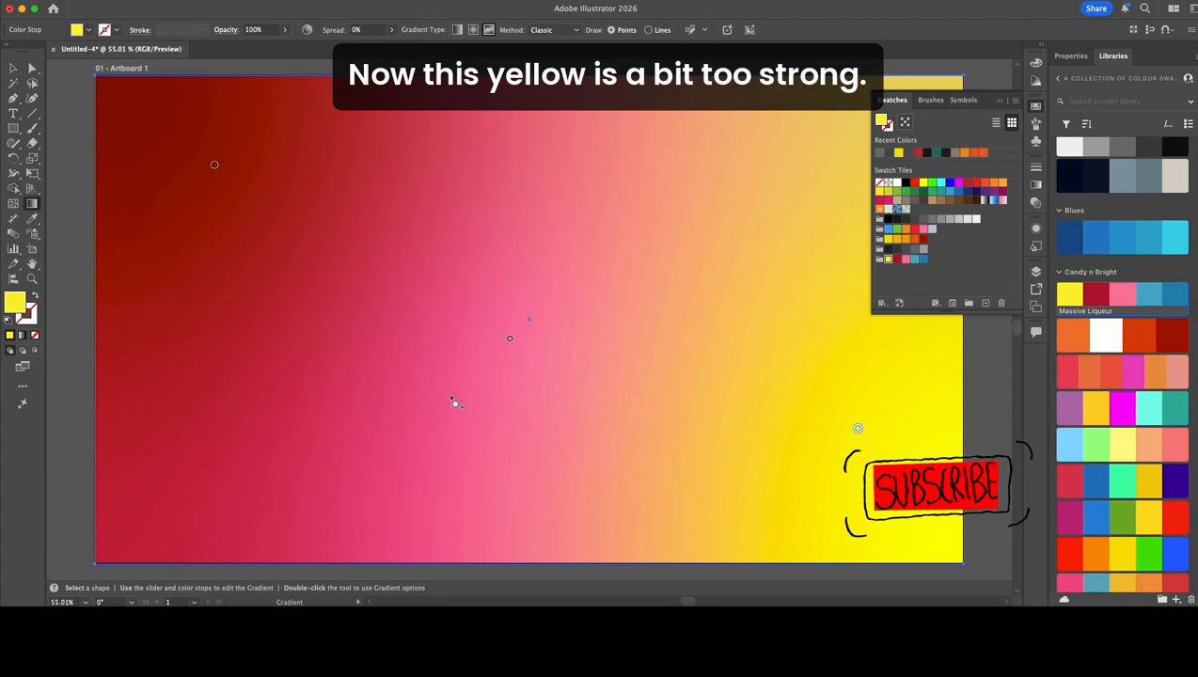
# Soften the yellow gradient point's color to the paler yellow fcef75
pyautogui.doubleClick(17, 303)
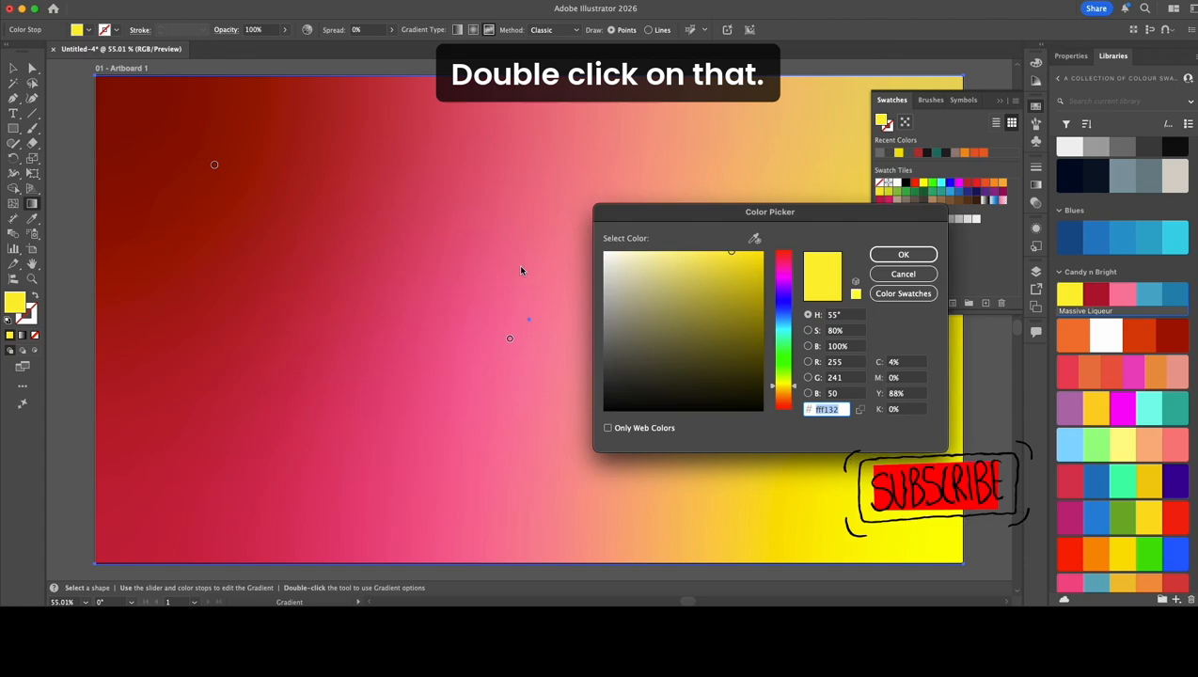
pyautogui.moveTo(721, 257)
pyautogui.mouseDown()
pyautogui.moveTo(666, 264)
pyautogui.moveTo(690, 252)
pyautogui.mouseUp()
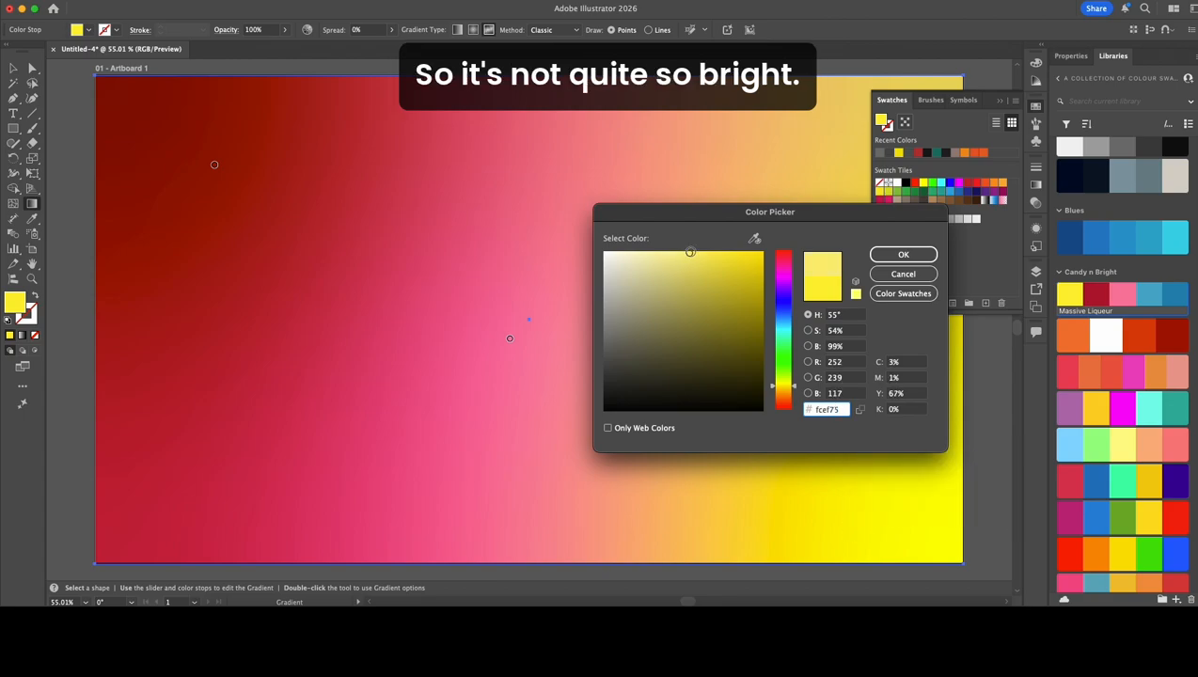
pyautogui.click(894, 256)
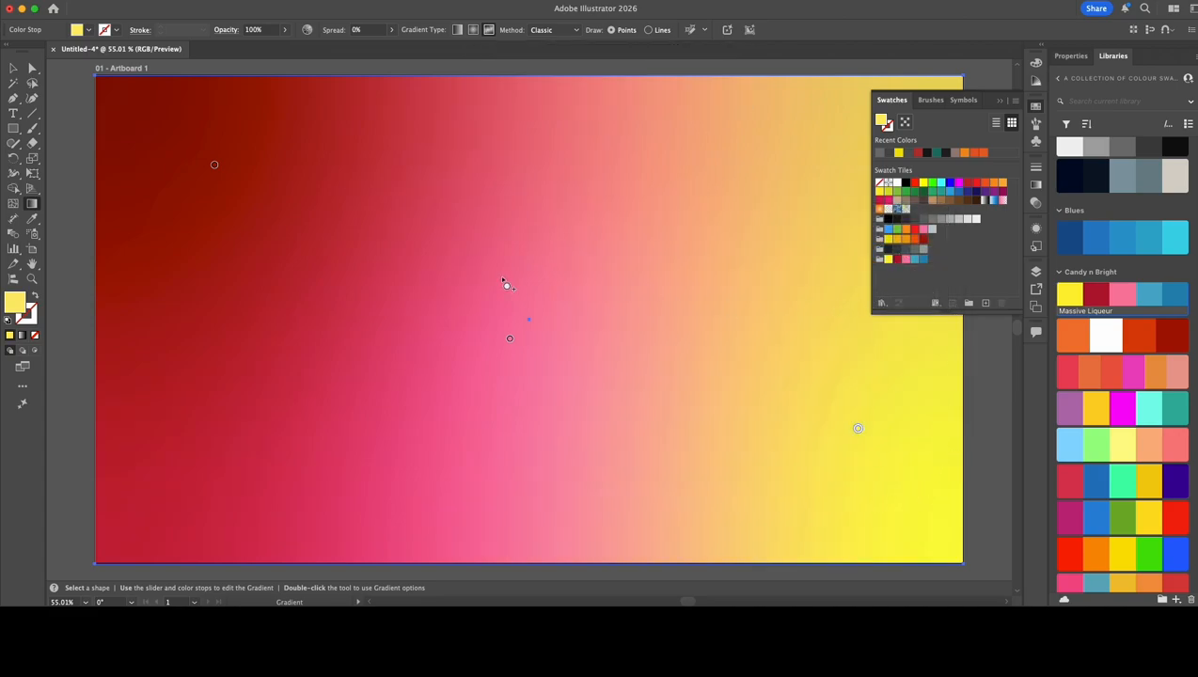
# Export the artboard for screens to the Desktop as SVG and 2x PNG under the name "red gradient"
pyautogui.click(91, 1)
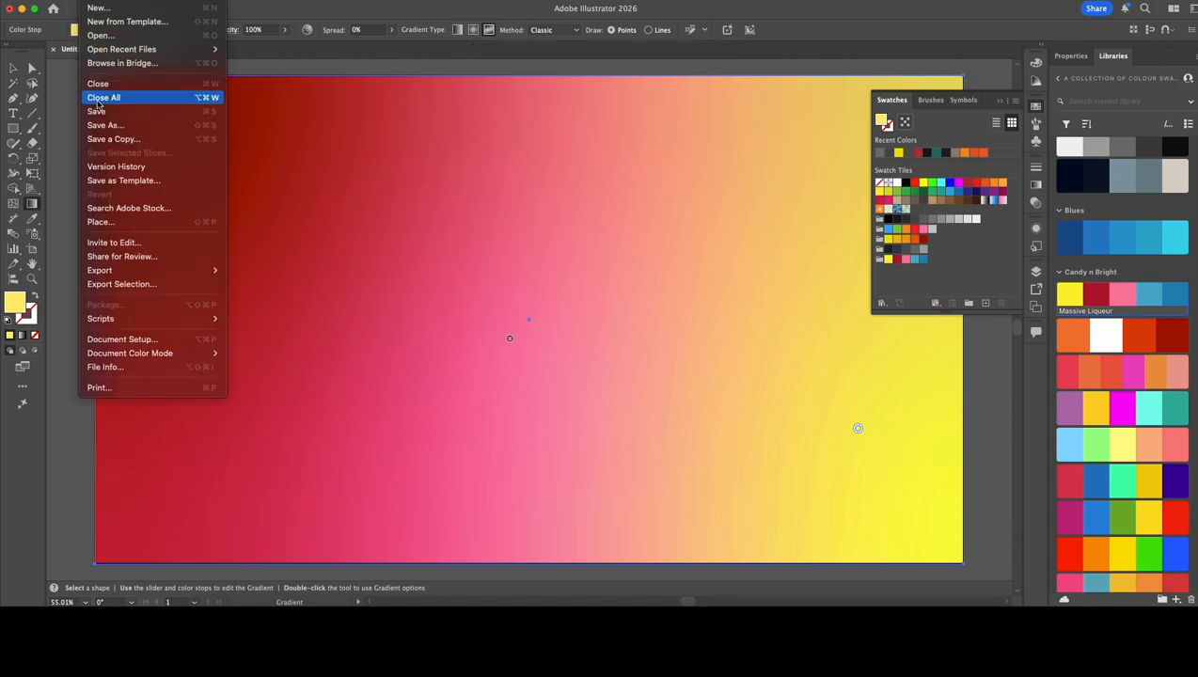
pyautogui.moveTo(100, 272)
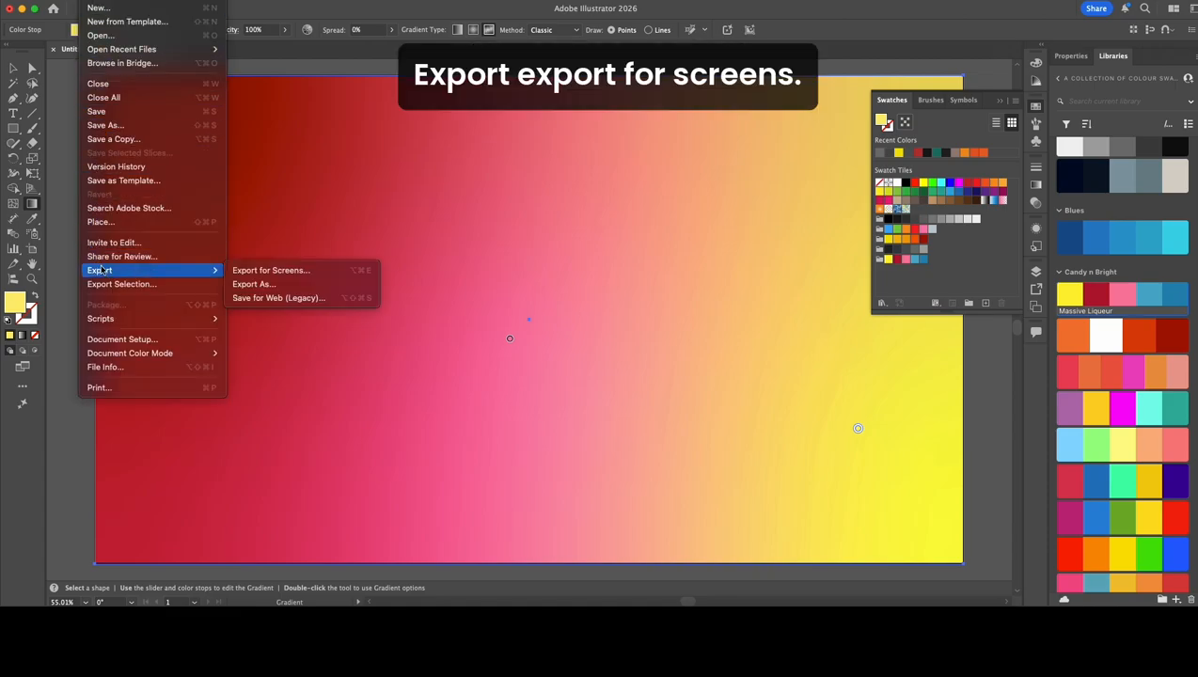
pyautogui.click(269, 271)
pyautogui.doubleClick(388, 226)
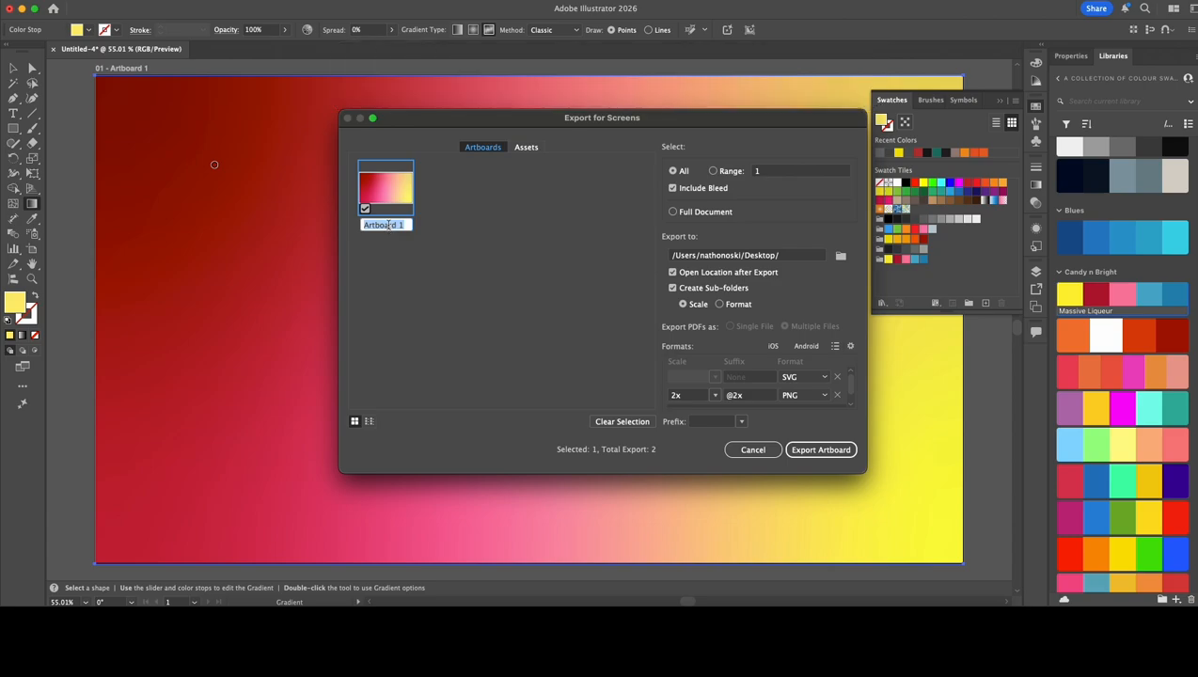
pyautogui.write('re')
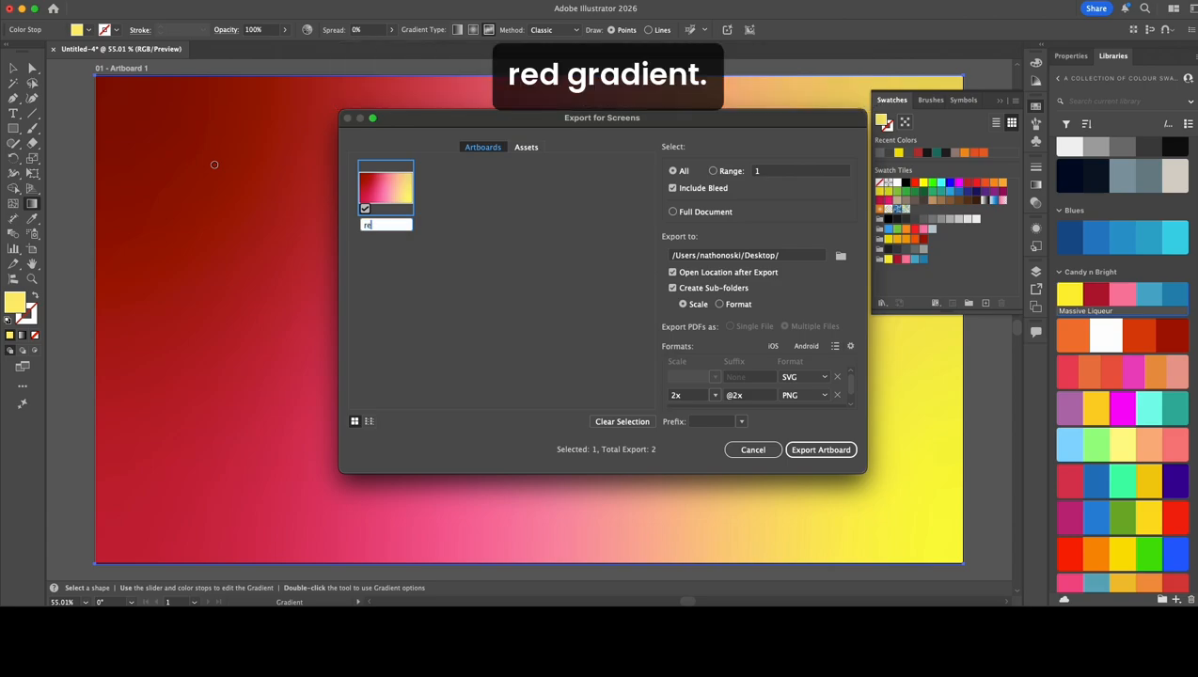
pyautogui.write('d gradient')
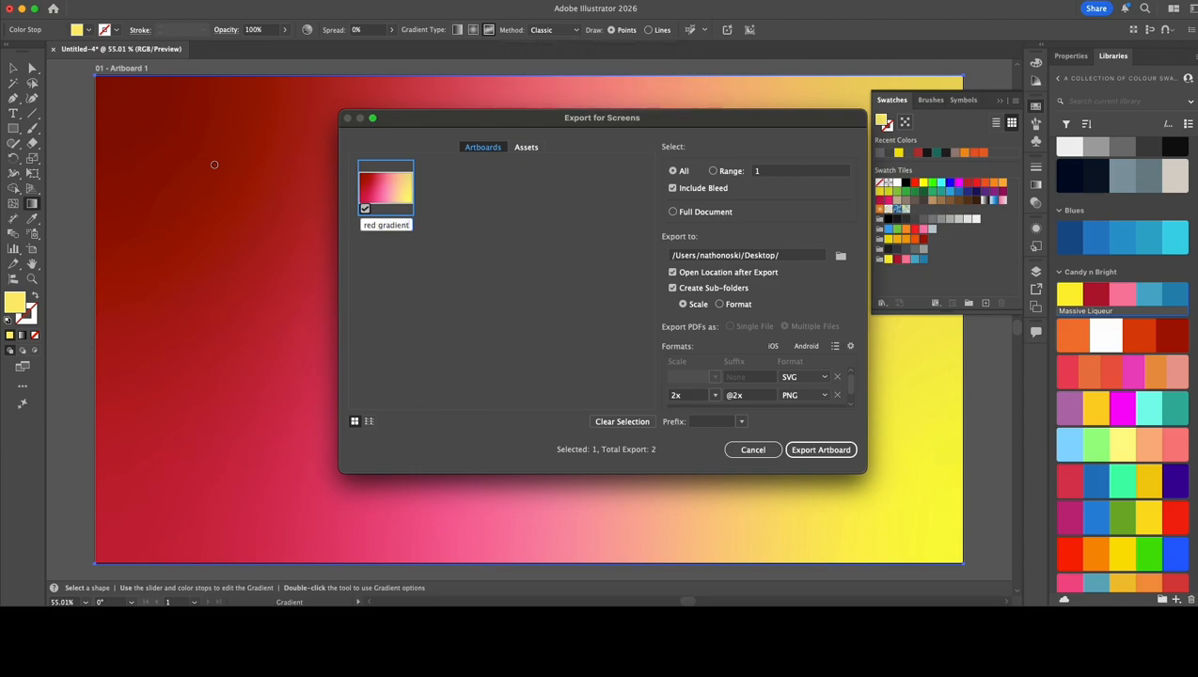
pyautogui.click(821, 450)
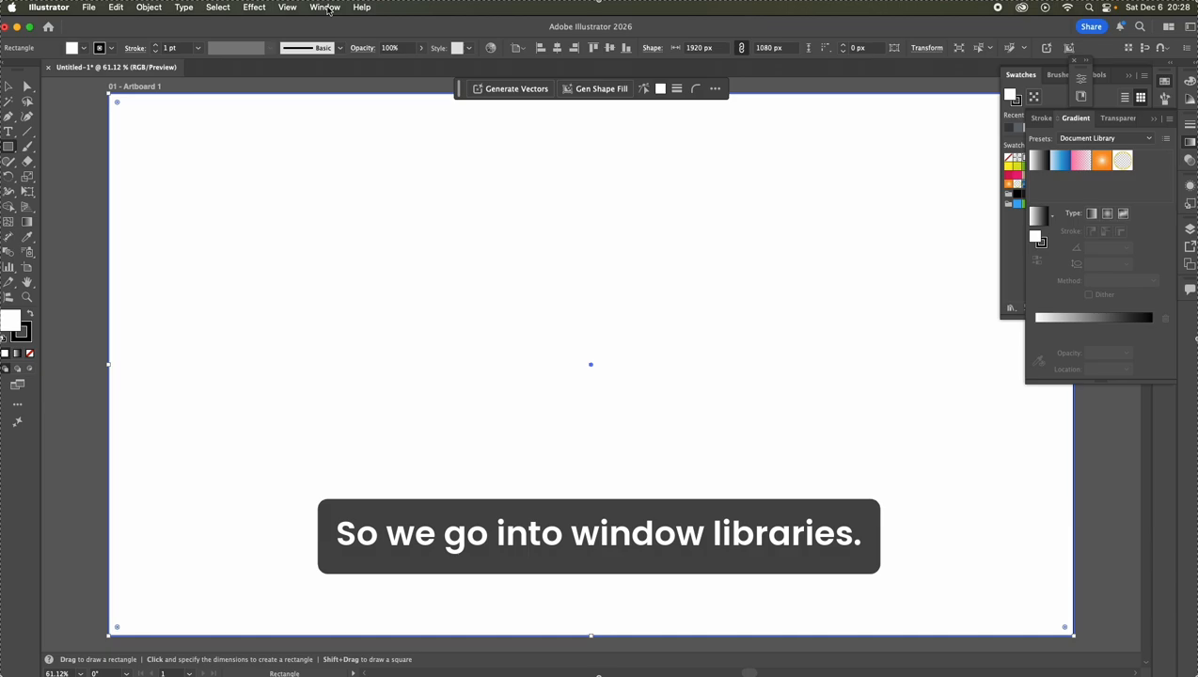
# Add the library's Eyeshadow palette beauty campaign, PALETTE mini 00: Nude and Palette of Persia themes to the document swatches
pyautogui.click(326, 8)
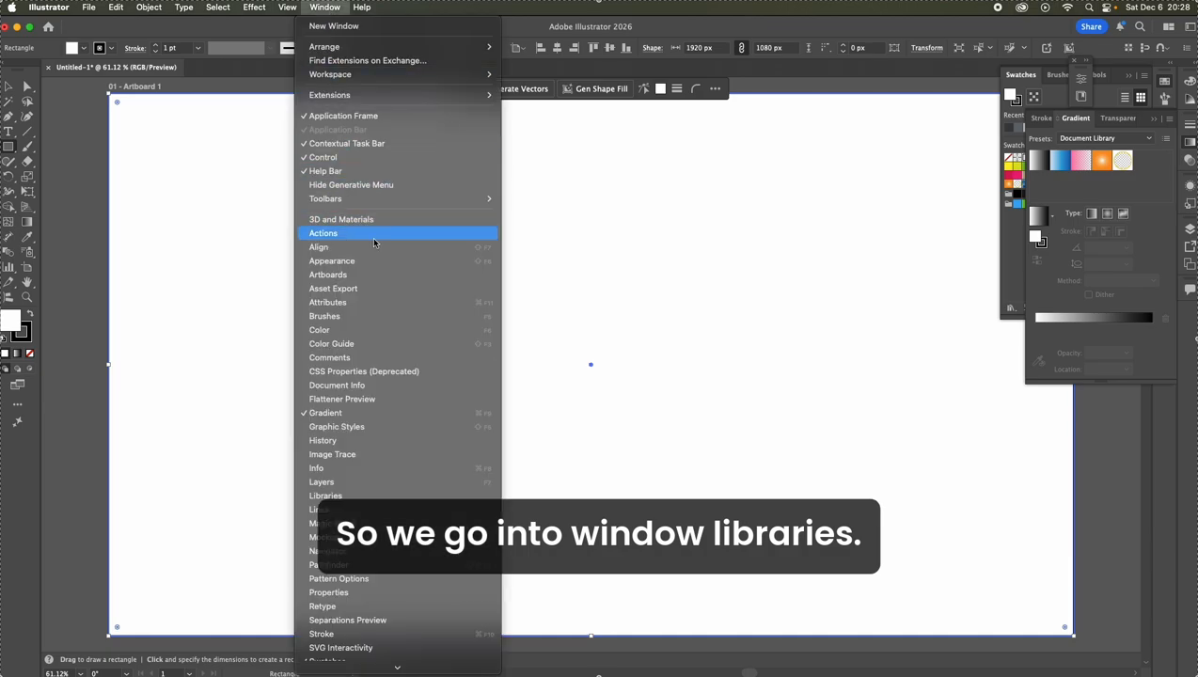
pyautogui.click(353, 497)
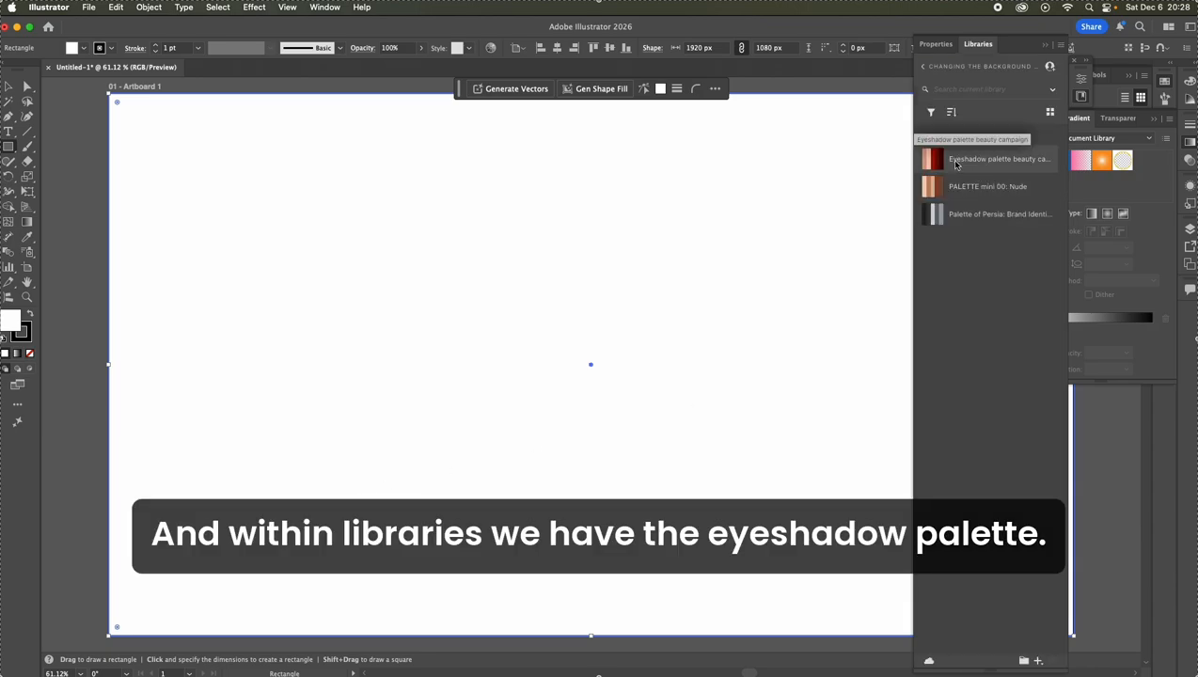
pyautogui.rightClick(956, 165)
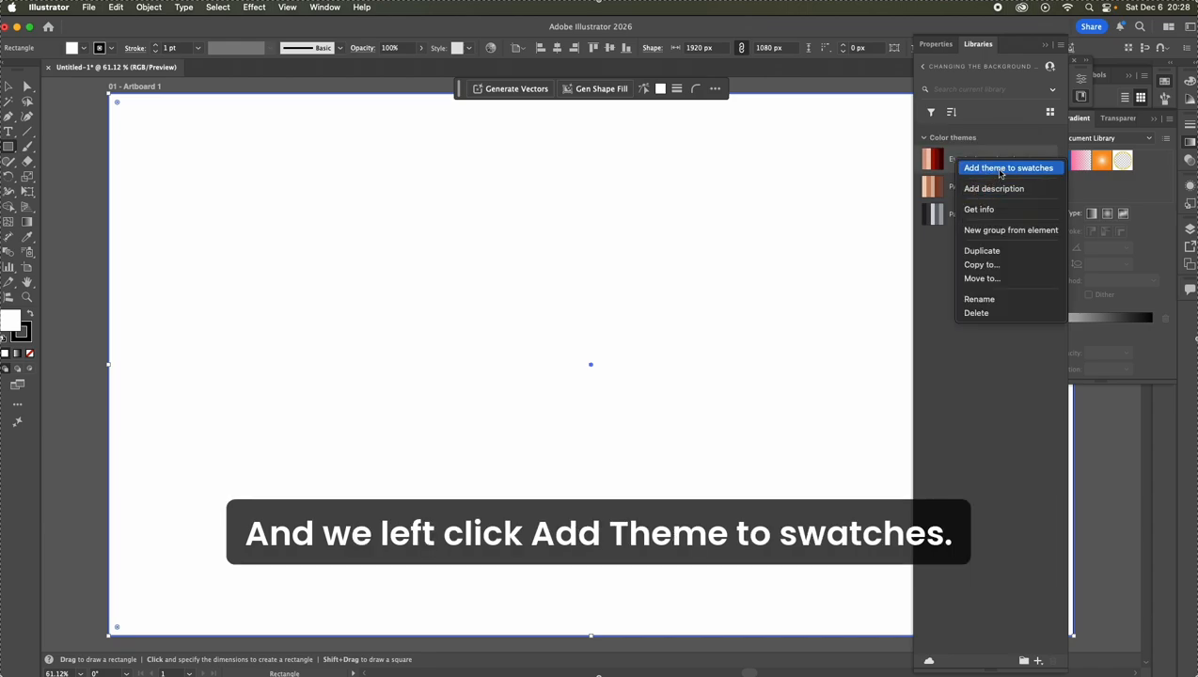
pyautogui.click(999, 173)
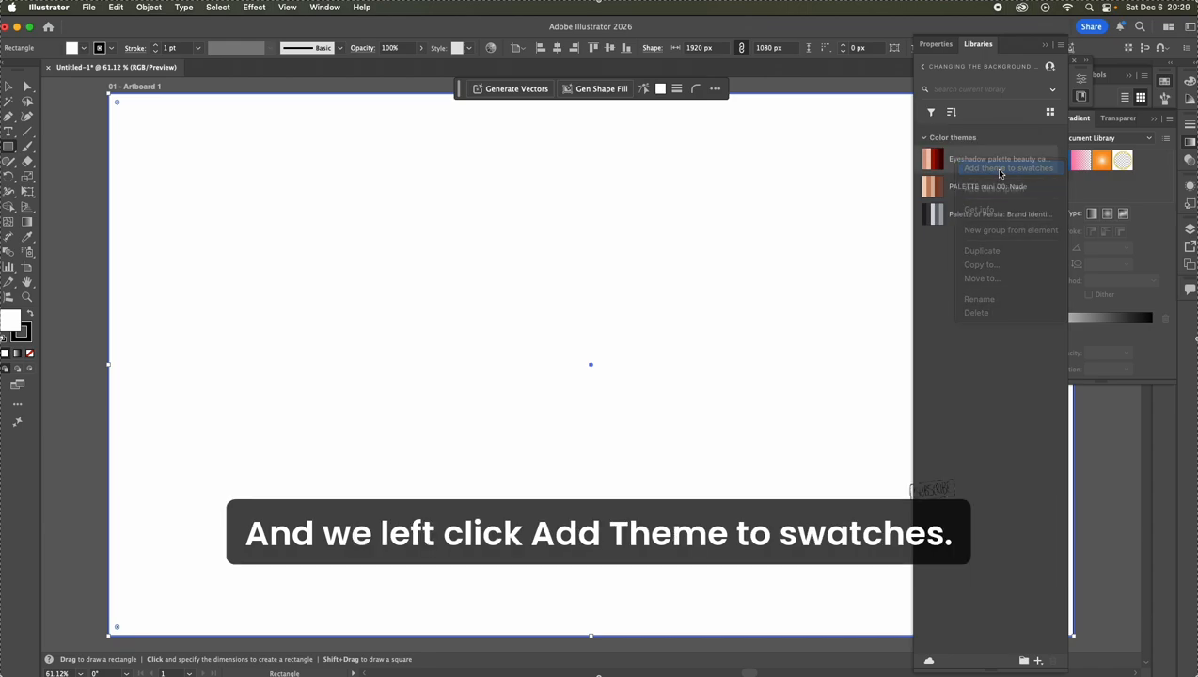
pyautogui.rightClick(991, 188)
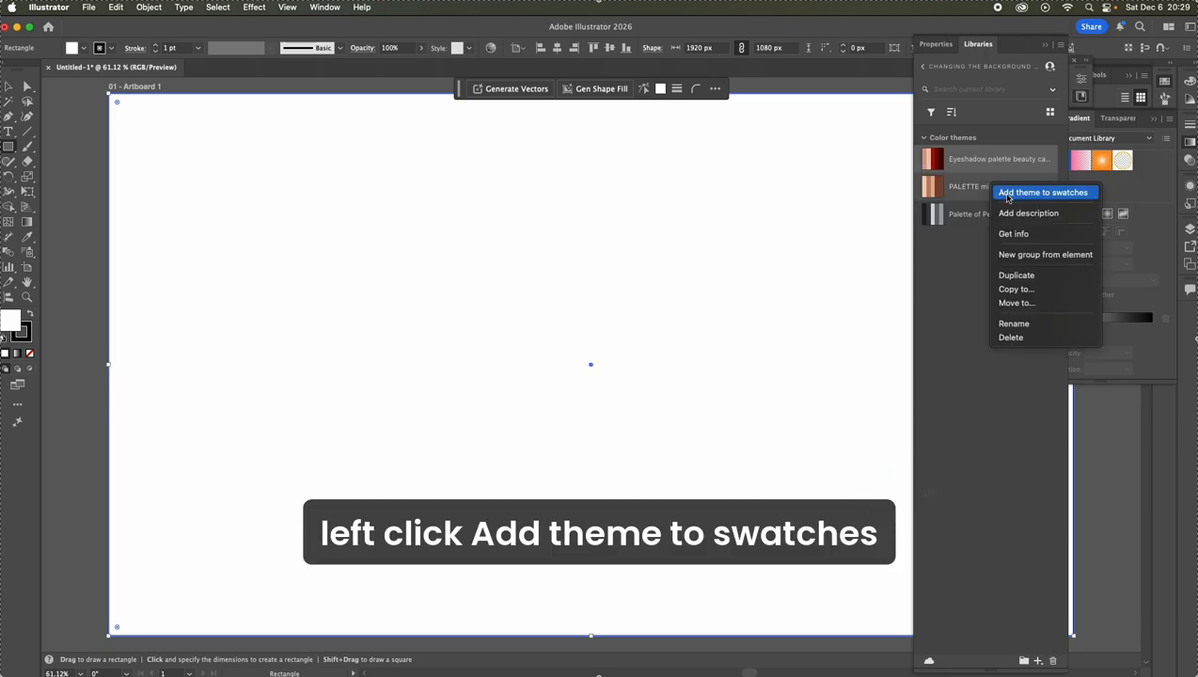
pyautogui.click(1008, 193)
pyautogui.rightClick(987, 219)
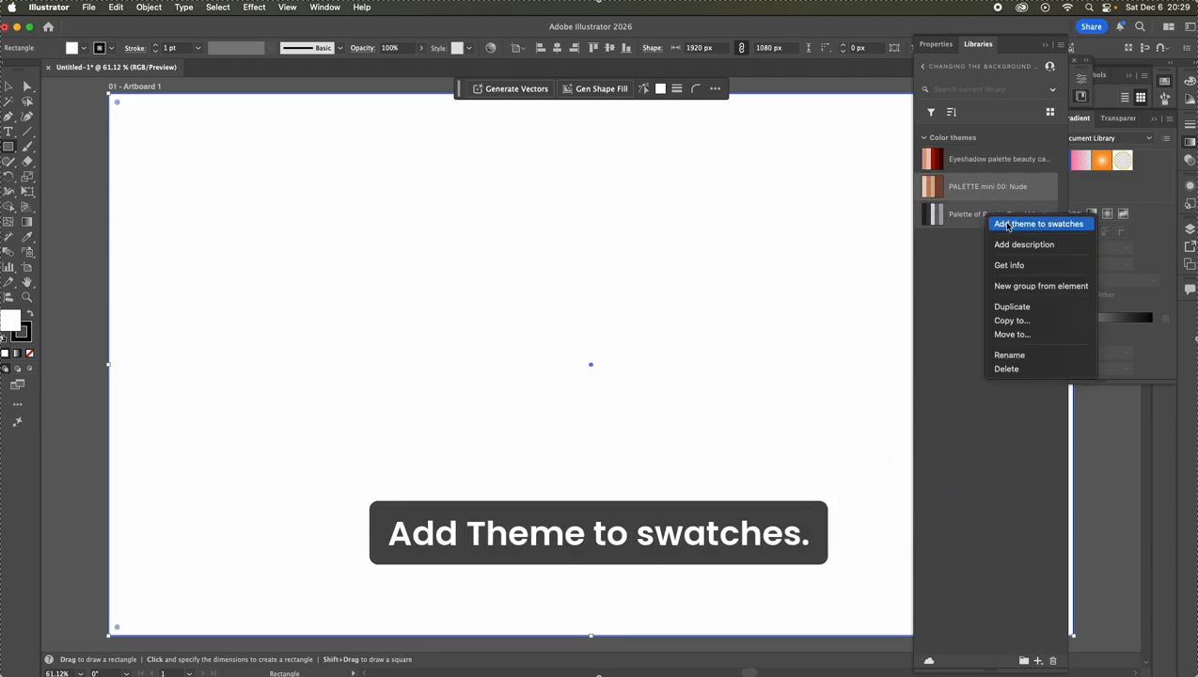
pyautogui.click(1007, 226)
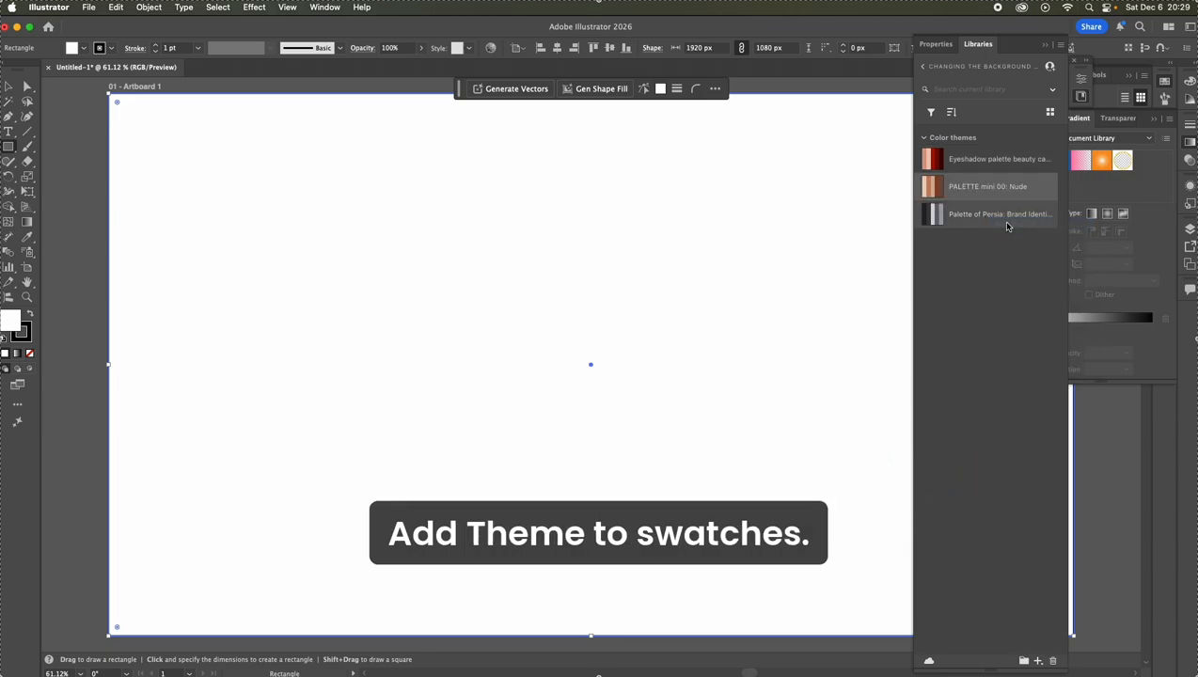
pyautogui.click(1047, 47)
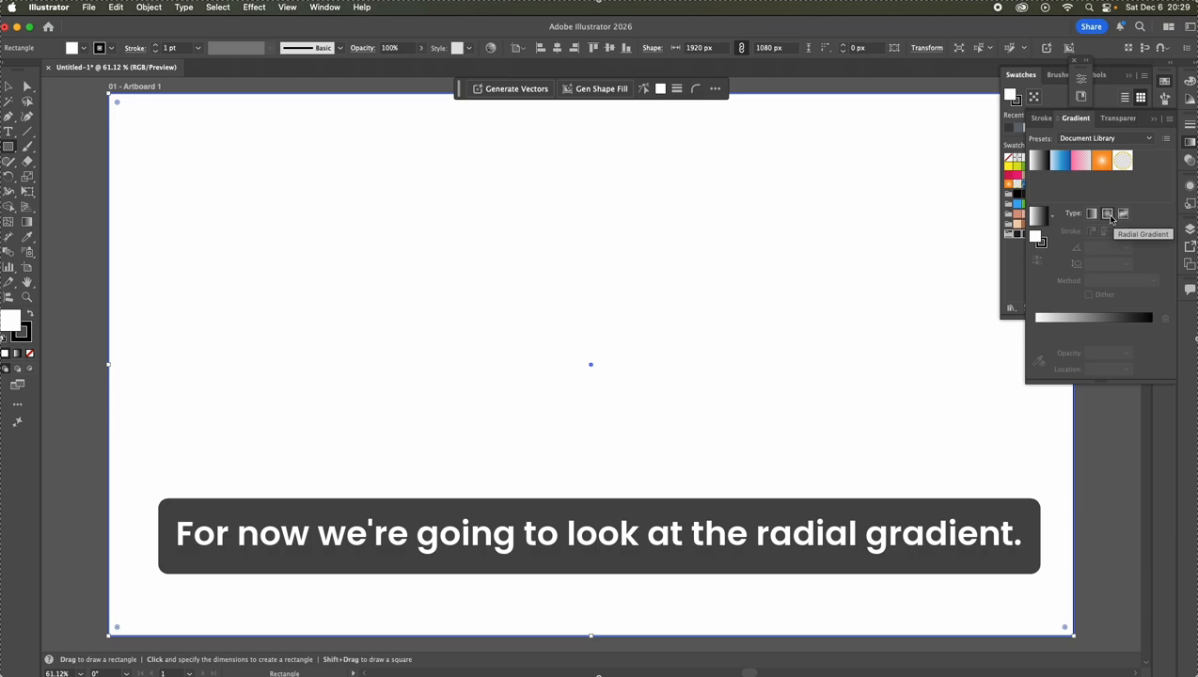
# Fill the rectangle with a dithered radial gradient and extend its outer radius to the rectangle's right edge
pyautogui.click(1111, 214)
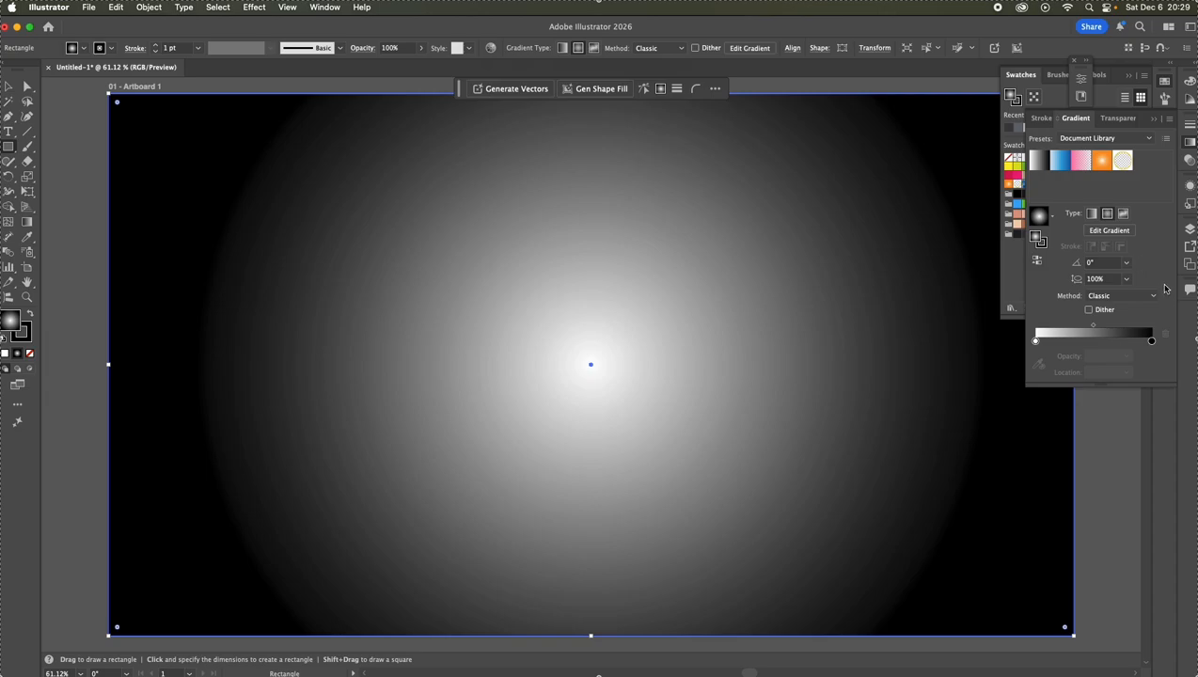
pyautogui.click(1090, 310)
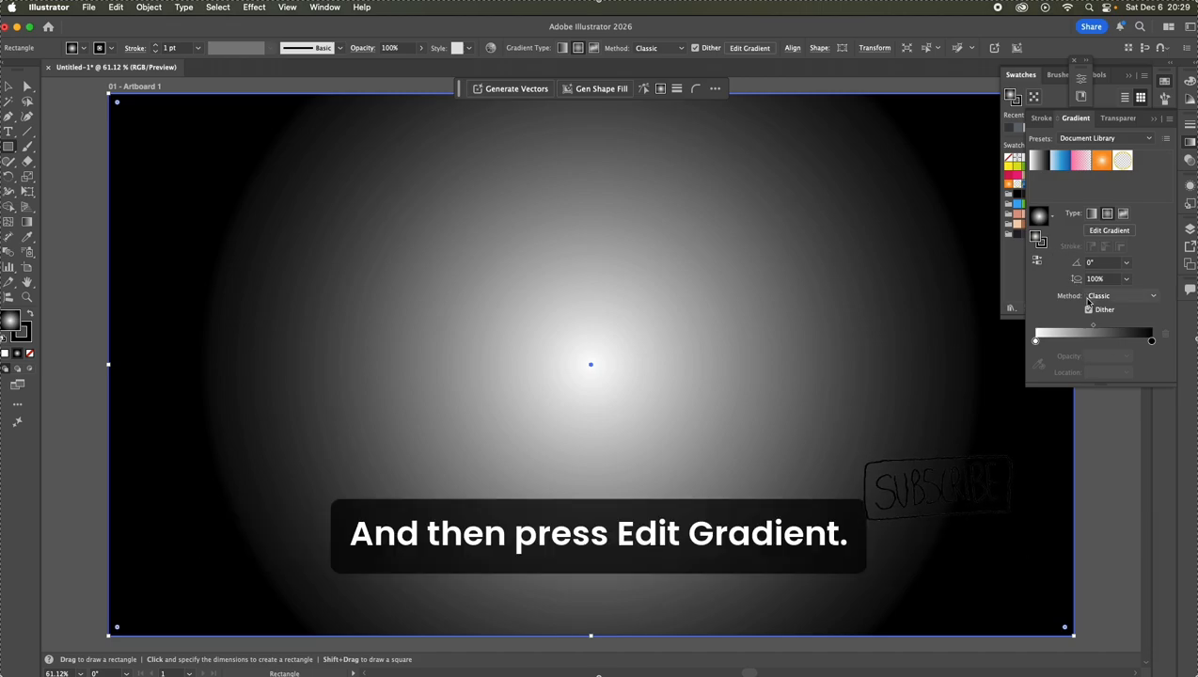
pyautogui.click(1109, 233)
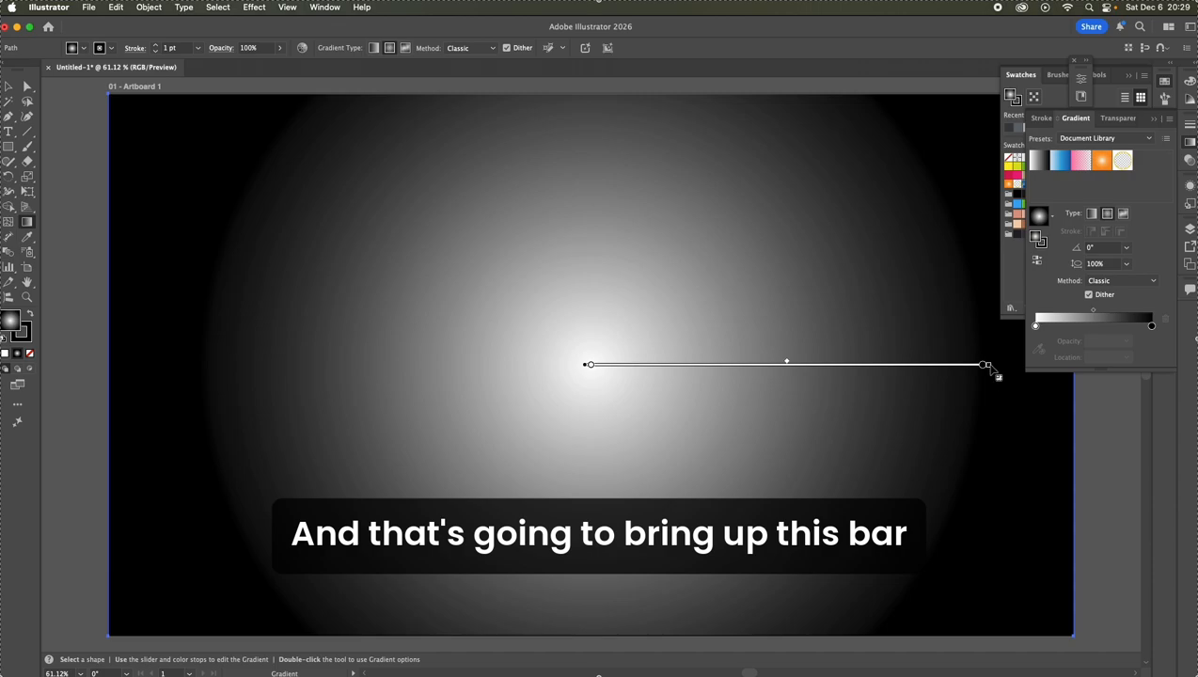
pyautogui.moveTo(995, 373); pyautogui.dragTo(1083, 378)
pyautogui.press('space')
pyautogui.moveTo(894, 410); pyautogui.dragTo(776, 415)
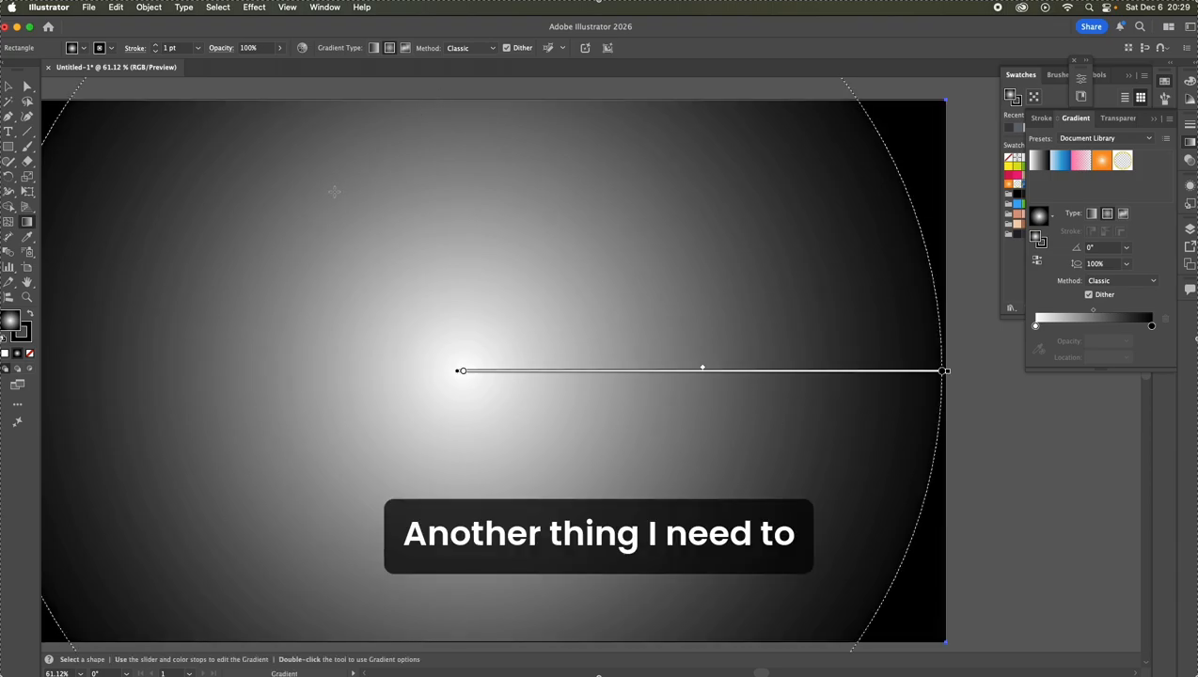
pyautogui.press('space')
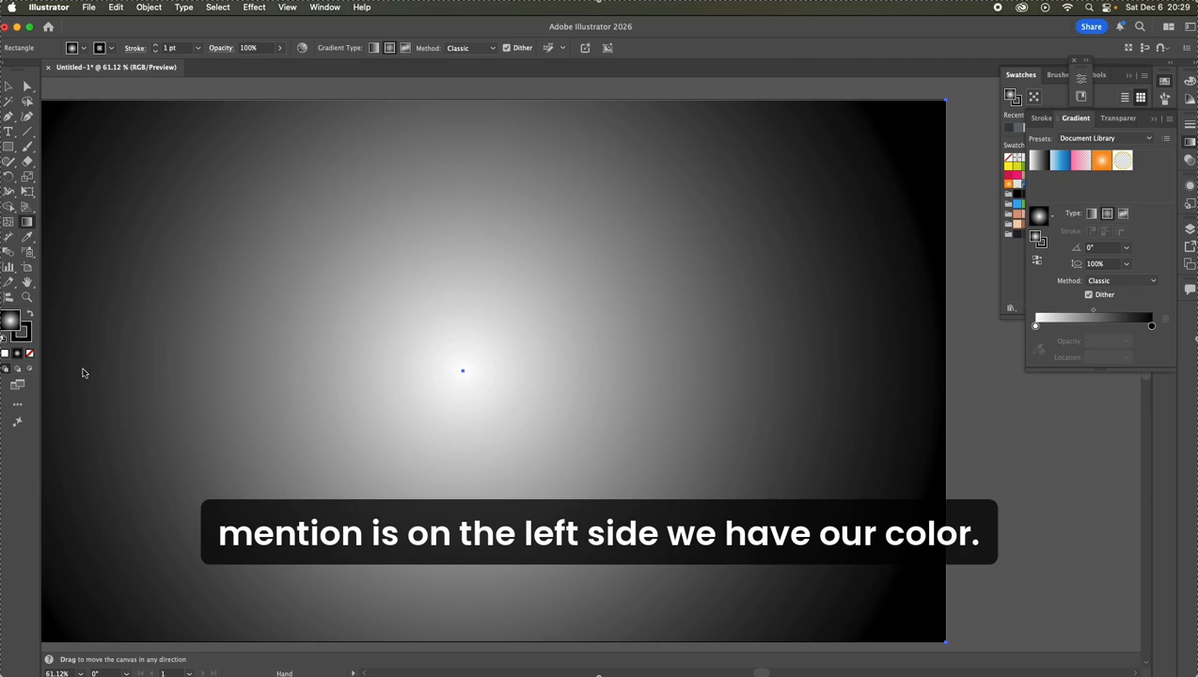
pyautogui.moveTo(80, 368); pyautogui.dragTo(134, 364)
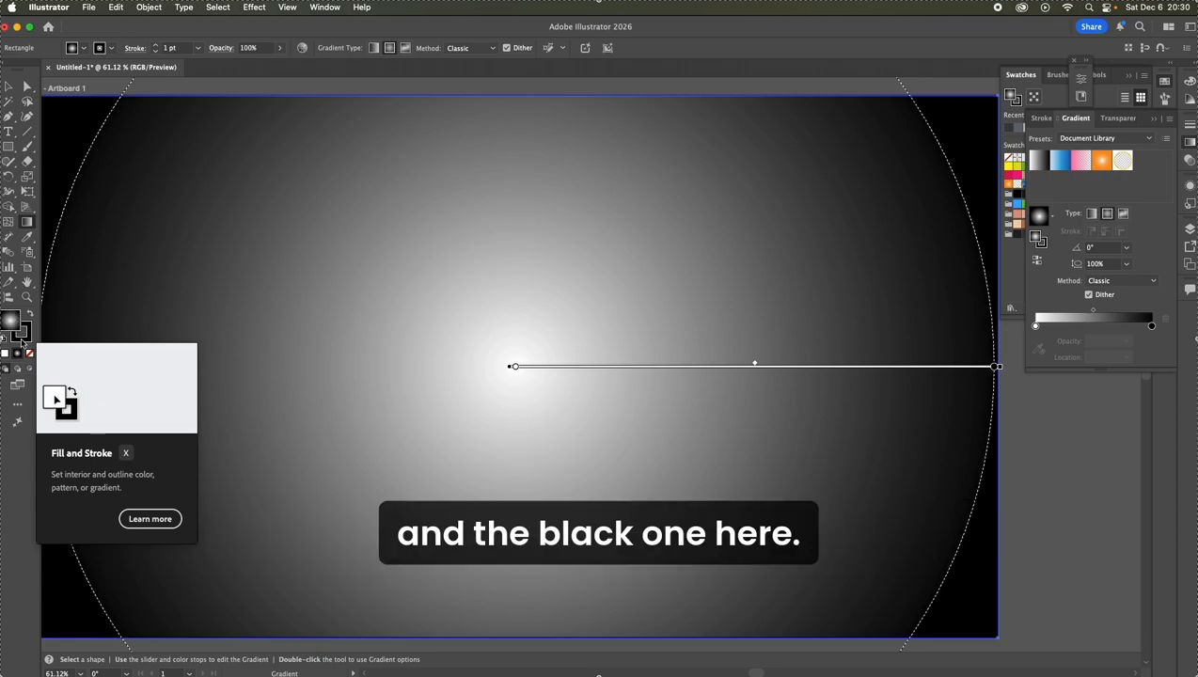
# Remove the rectangle's stroke color and make its gradient fill active again
pyautogui.click(22, 339)
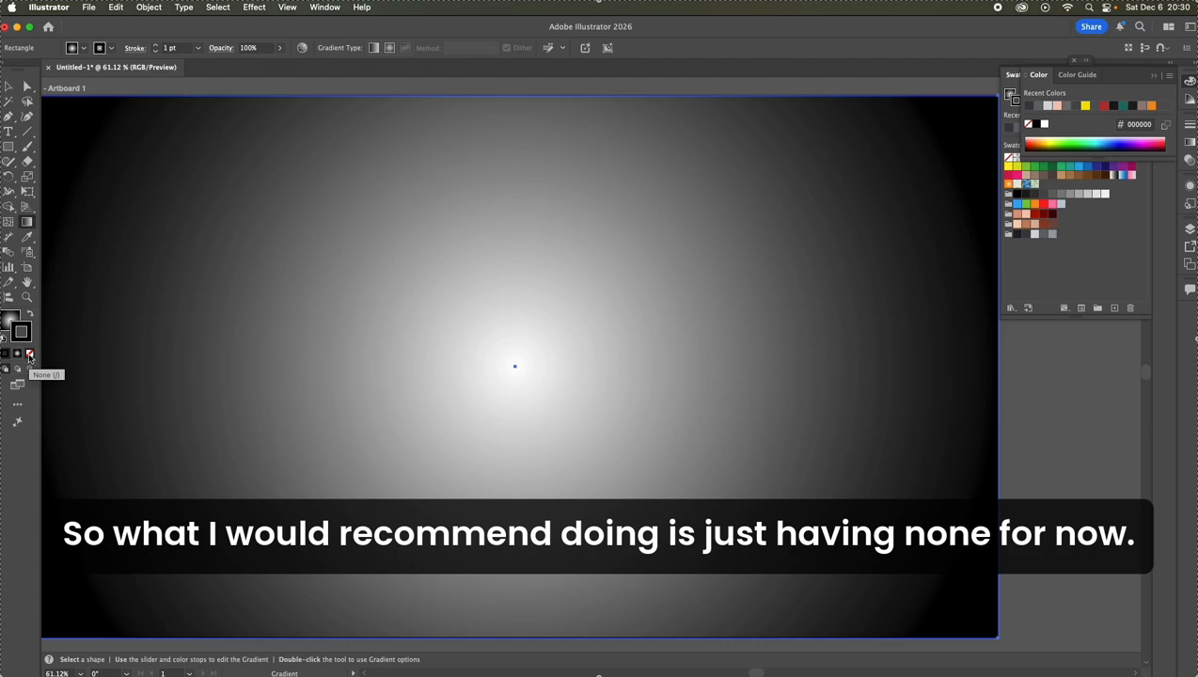
pyautogui.click(29, 355)
pyautogui.click(13, 323)
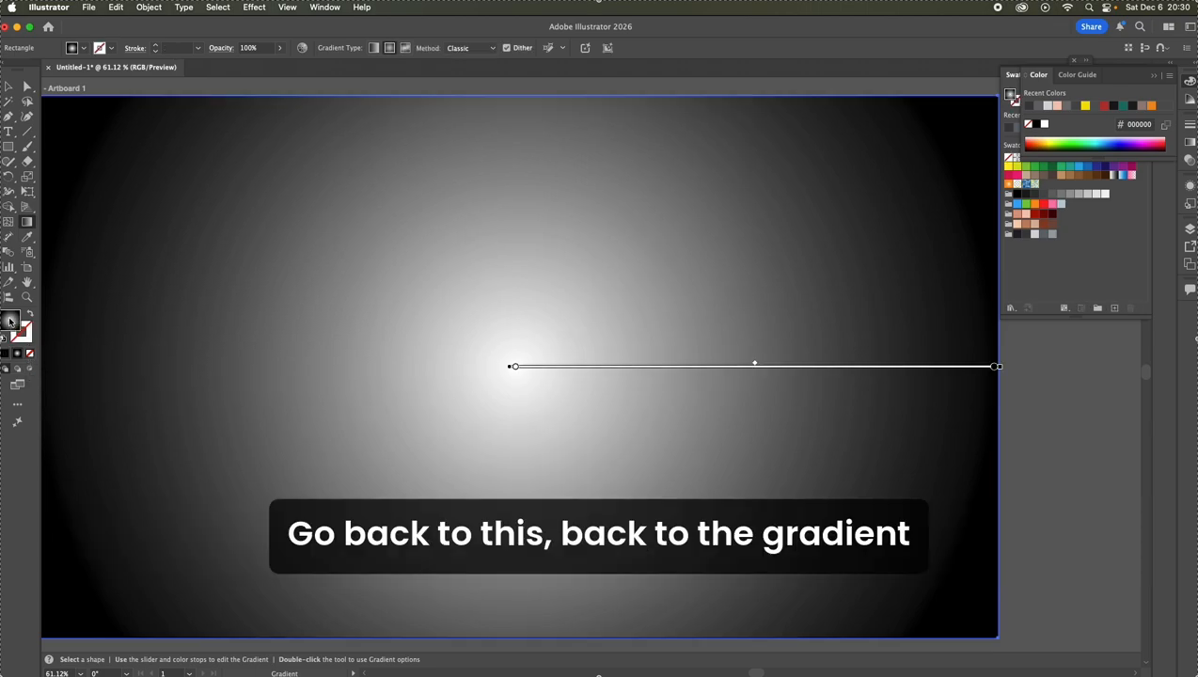
# Shift the radial gradient's white center point to the left of the rectangle's center
pyautogui.click(512, 368)
pyautogui.moveTo(511, 367); pyautogui.dragTo(448, 364)
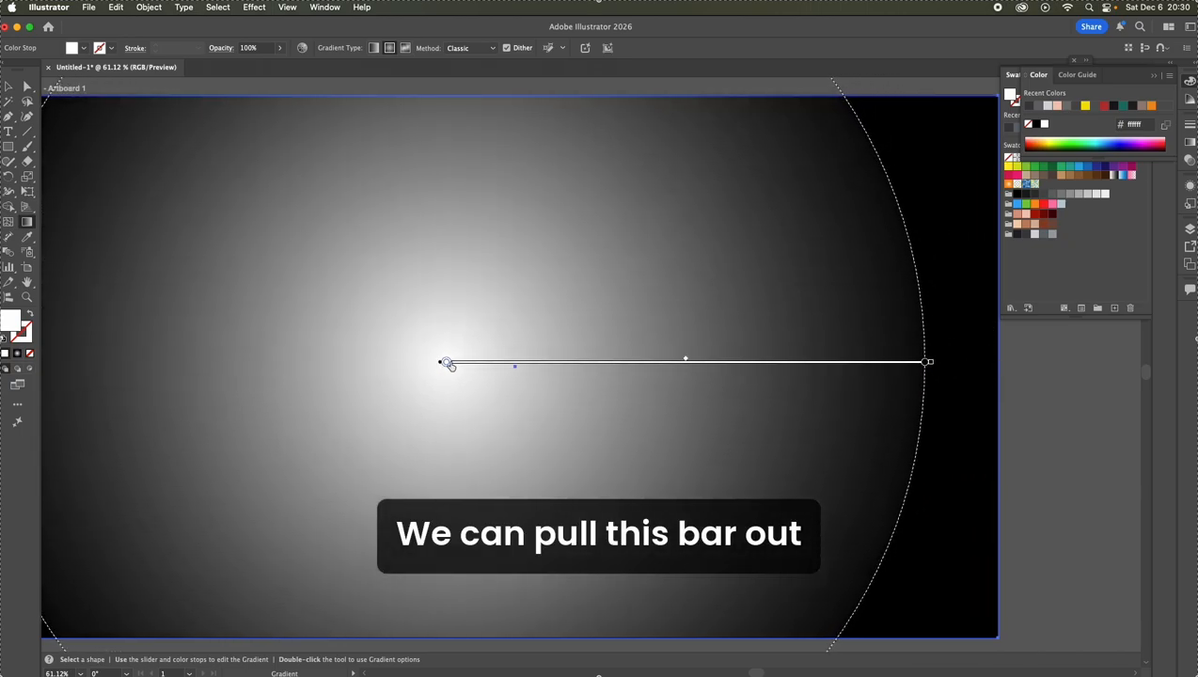
# Extend the radial gradient's black outer end past the rectangle's right edge and add a gray color stop midway along it
pyautogui.click(927, 363)
pyautogui.moveTo(933, 367); pyautogui.dragTo(1039, 363)
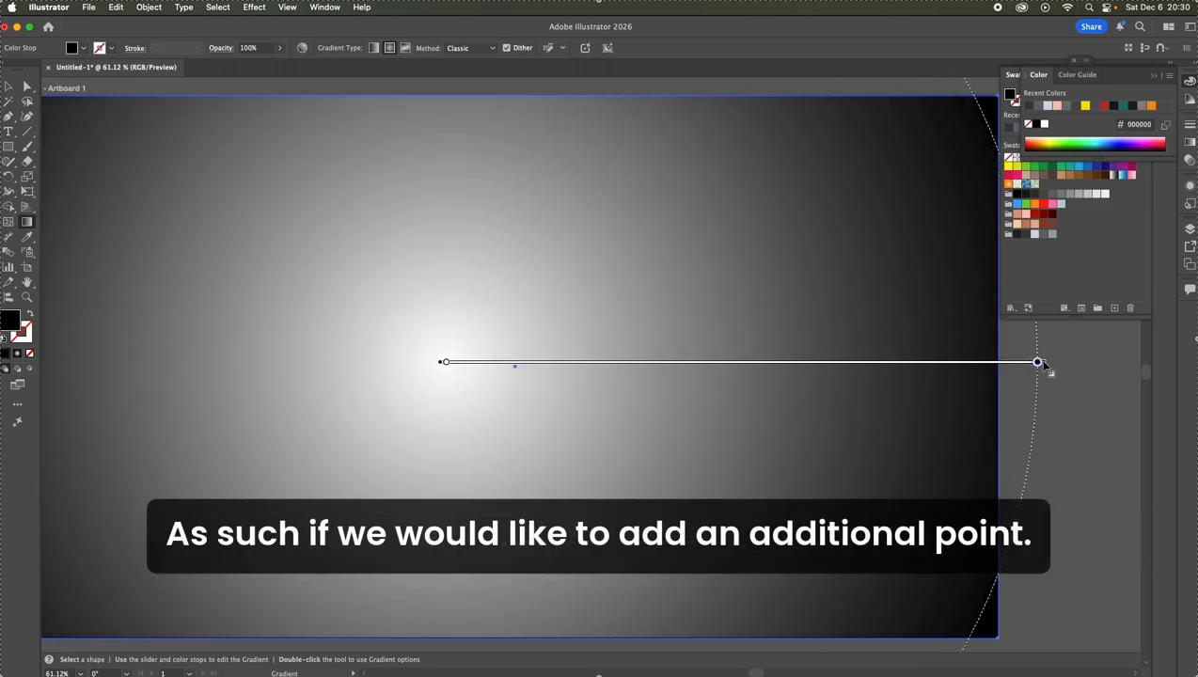
pyautogui.click(750, 370)
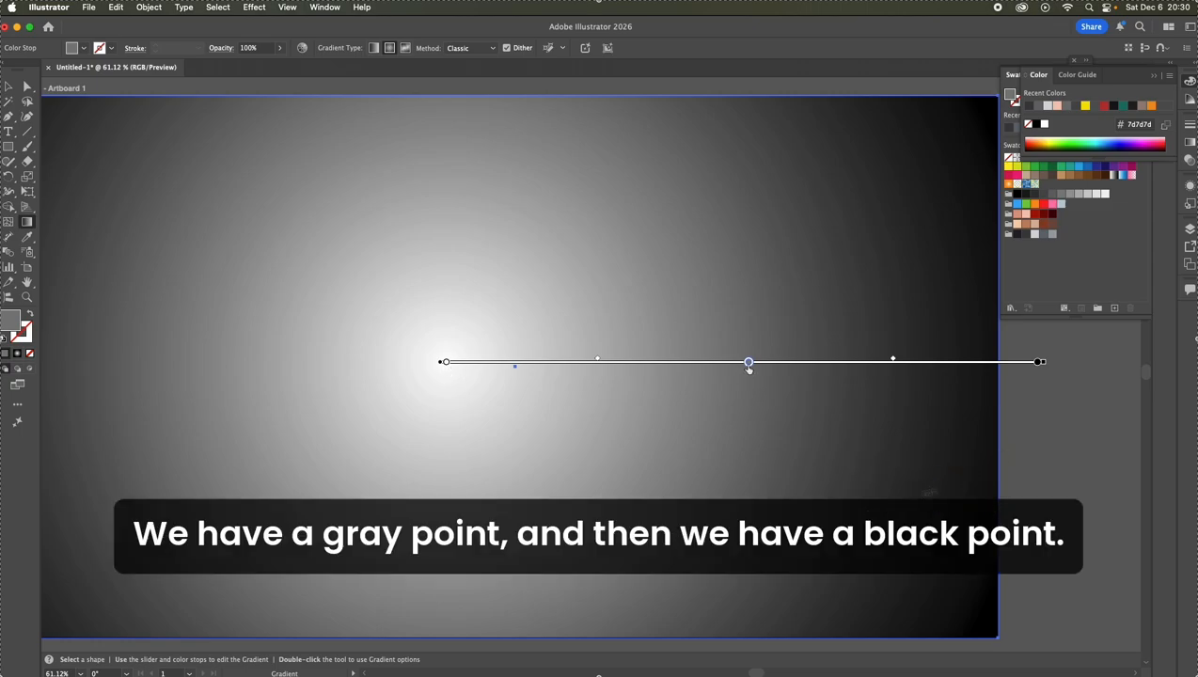
# Enlarge the radial gradient slightly further beyond the right edge and move its white center to the middle of the rectangle
pyautogui.moveTo(1043, 362); pyautogui.dragTo(1070, 362)
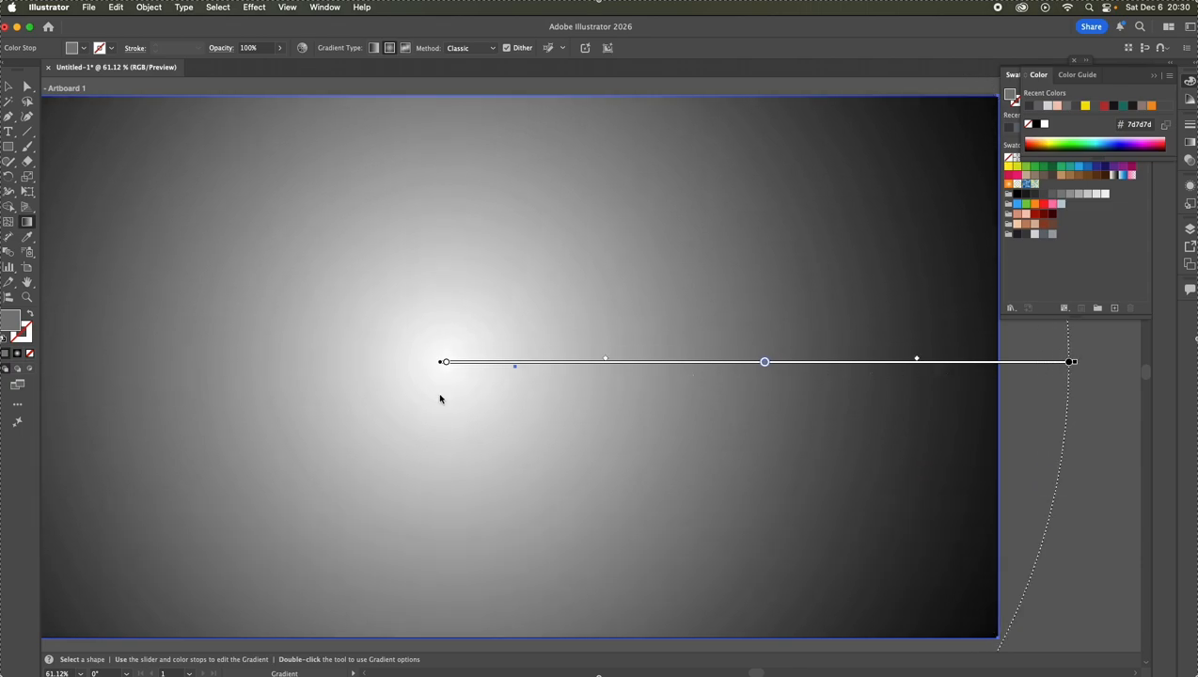
pyautogui.press('super+minus')
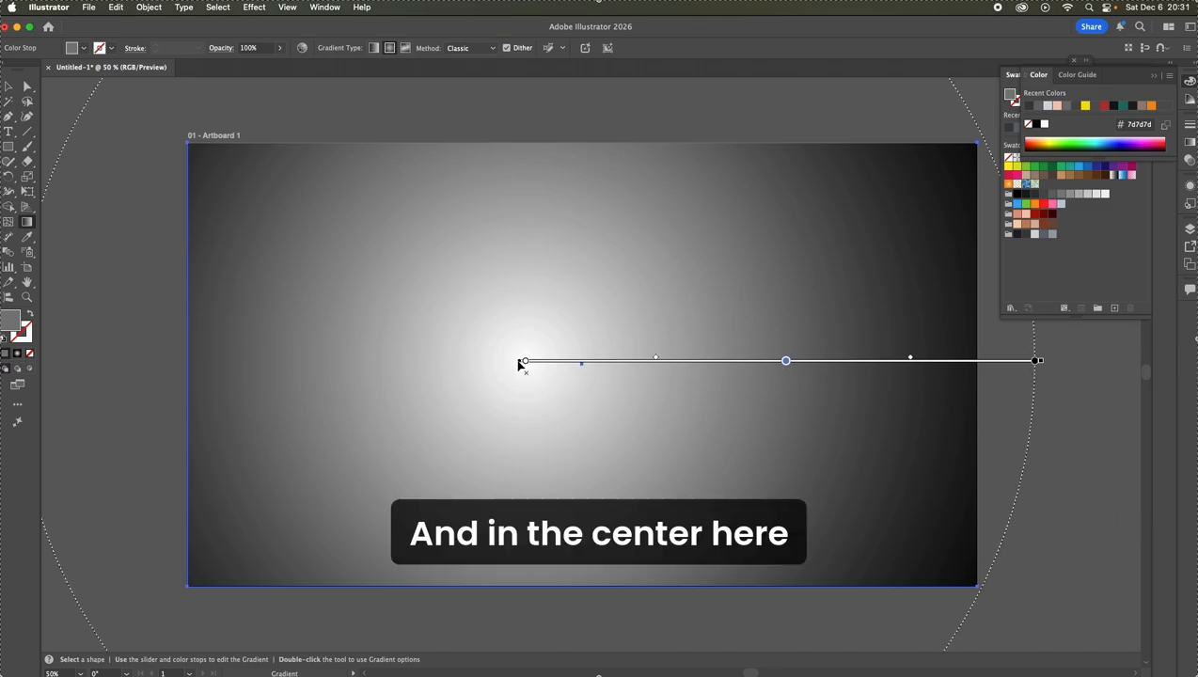
pyautogui.moveTo(522, 364)
pyautogui.mouseDown()
pyautogui.moveTo(485, 361)
pyautogui.moveTo(406, 318)
pyautogui.moveTo(206, 150)
pyautogui.moveTo(295, 219)
pyautogui.moveTo(285, 406)
pyautogui.moveTo(243, 498)
pyautogui.moveTo(273, 541)
pyautogui.moveTo(321, 481)
pyautogui.moveTo(571, 370)
pyautogui.moveTo(457, 408)
pyautogui.moveTo(527, 332)
pyautogui.moveTo(508, 343)
pyautogui.moveTo(584, 365)
pyautogui.mouseUp()
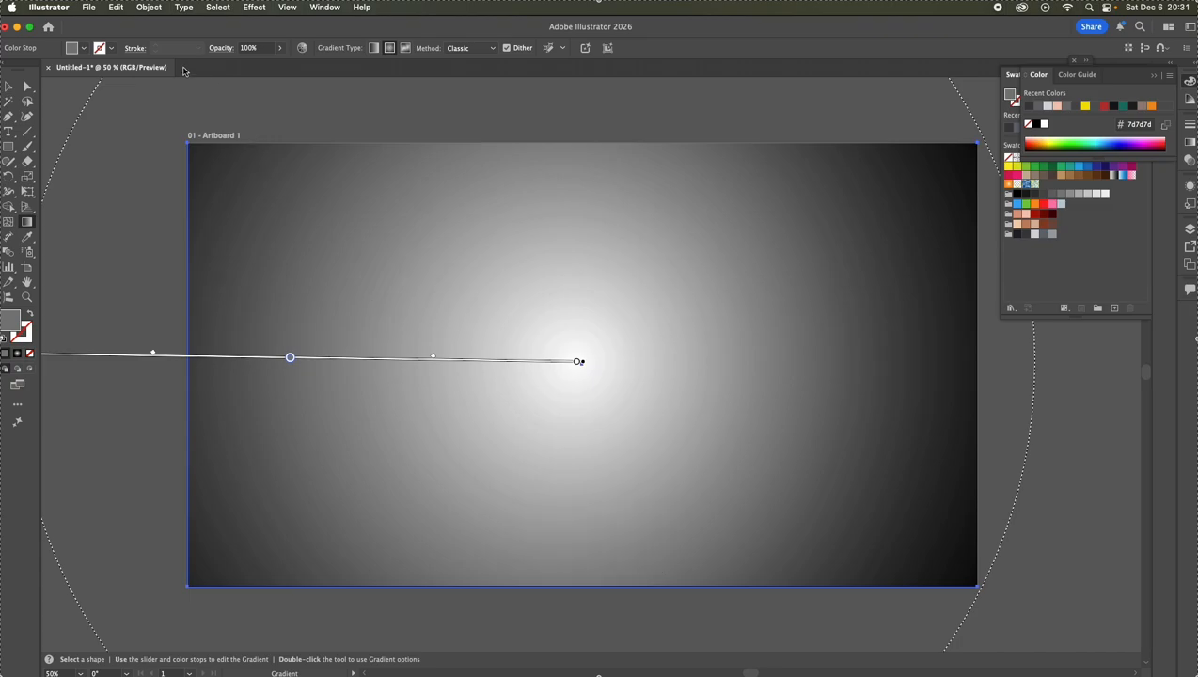
# Export the artboard for screens under the name "gray radial gradient"
pyautogui.click(89, 7)
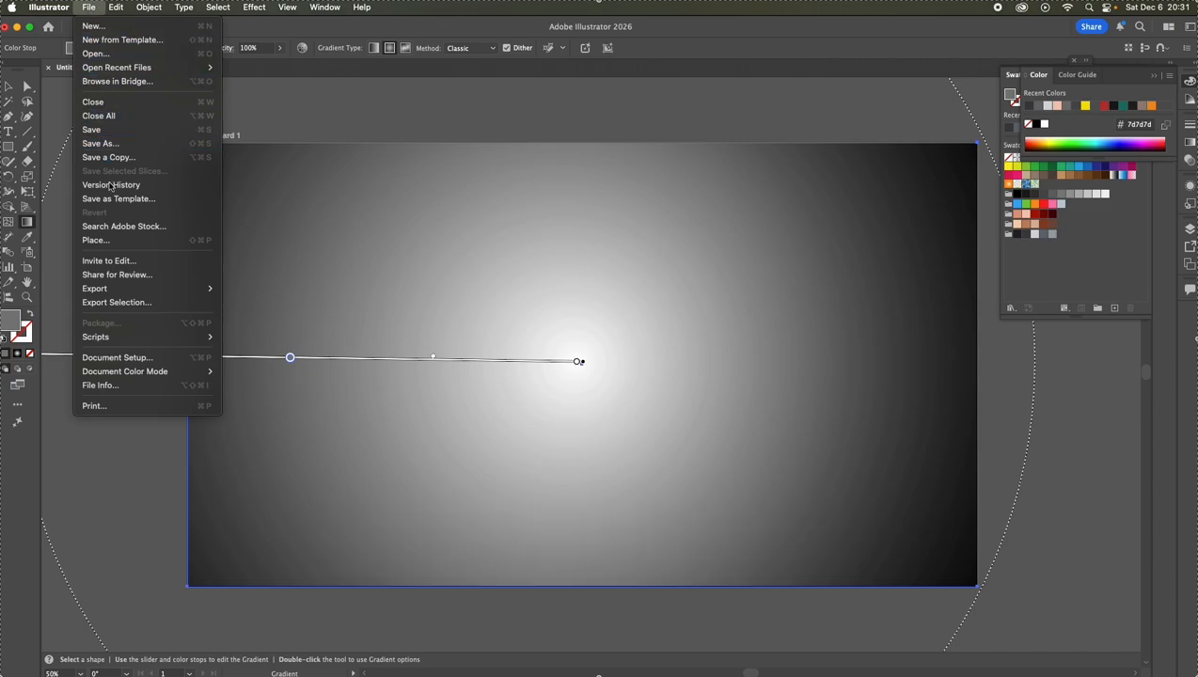
pyautogui.moveTo(133, 290)
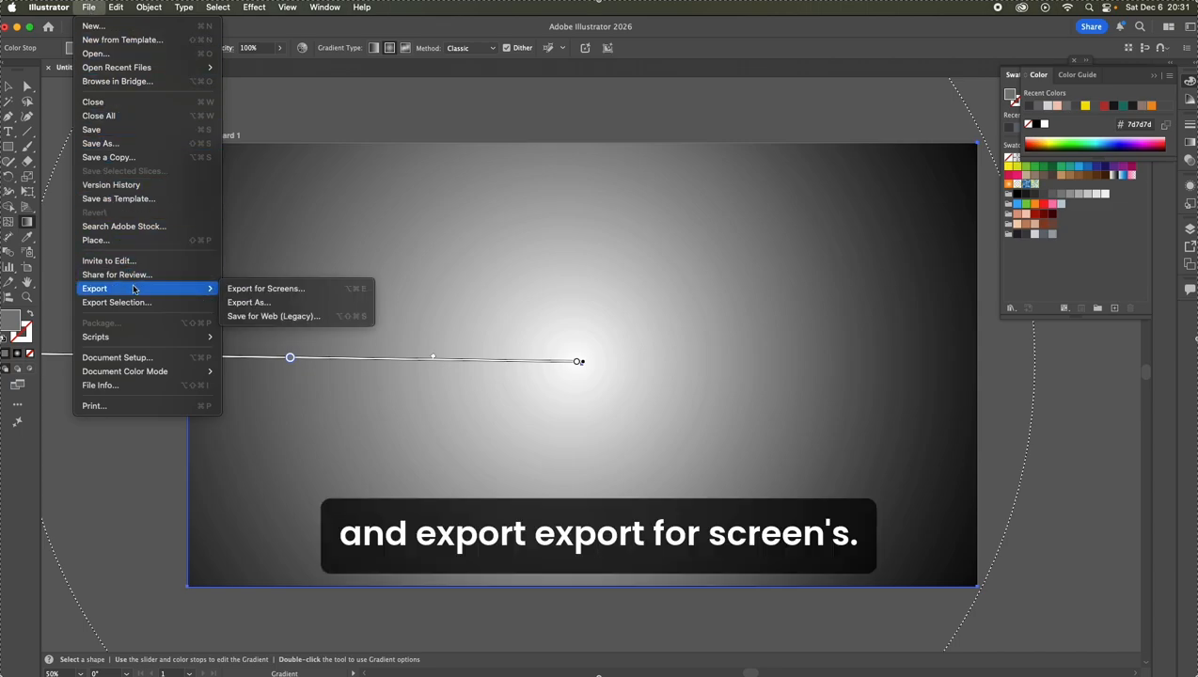
pyautogui.click(264, 290)
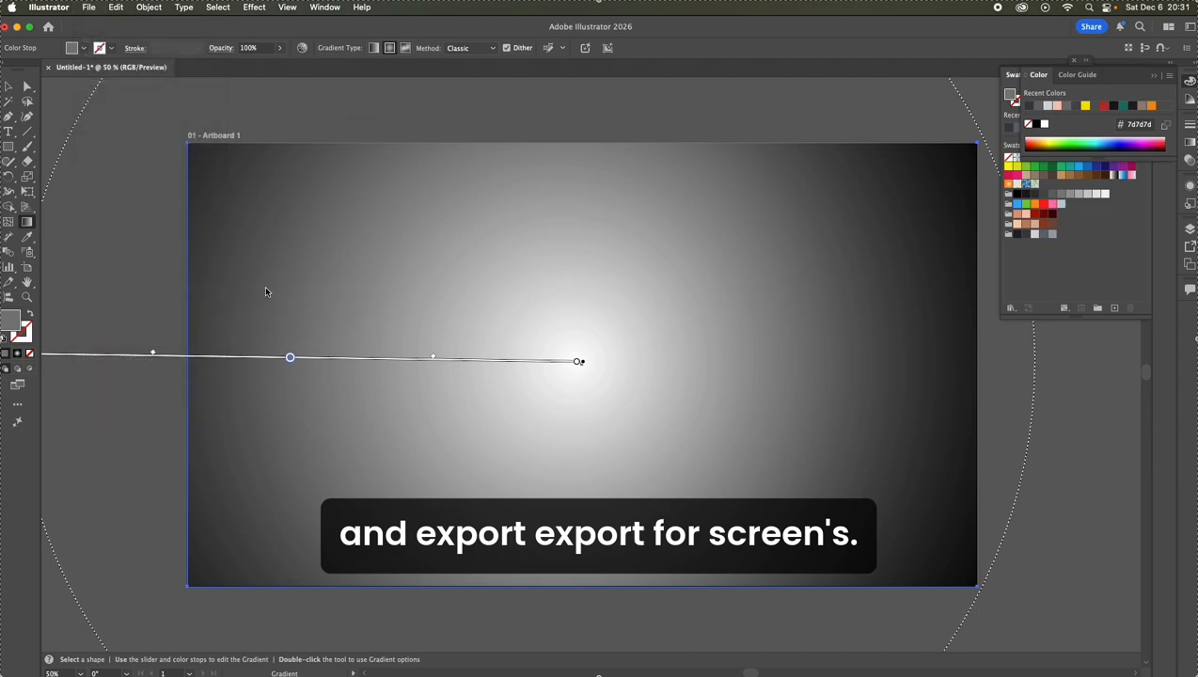
pyautogui.doubleClick(384, 245)
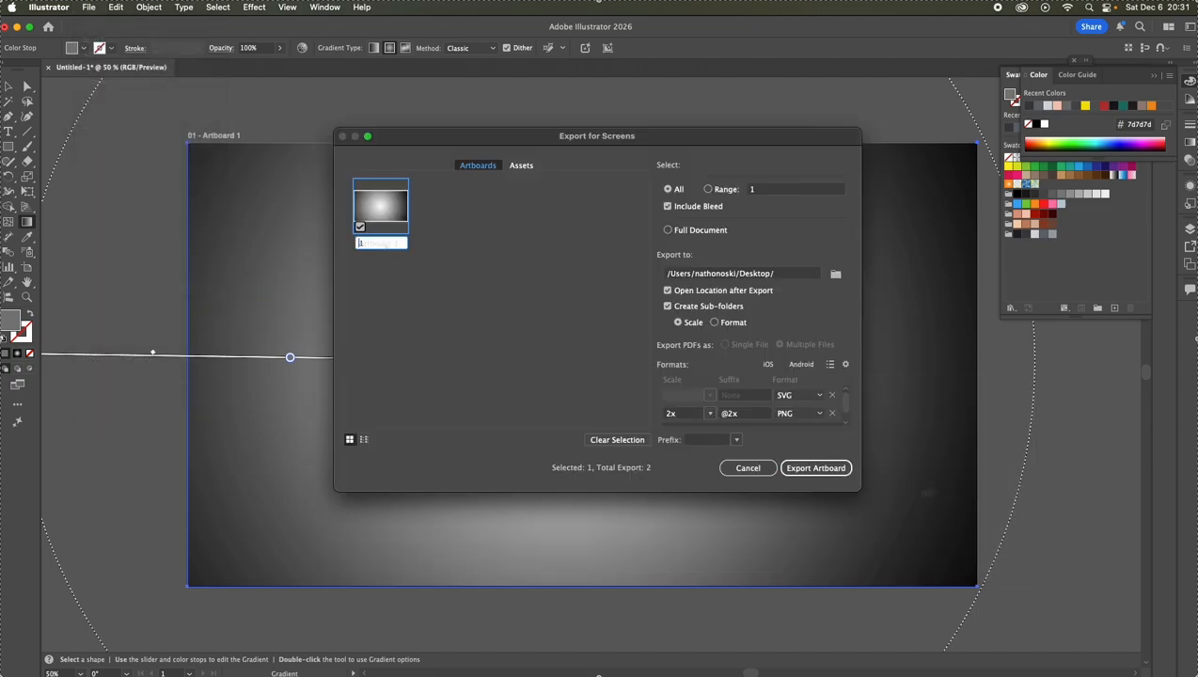
pyautogui.write('gr')
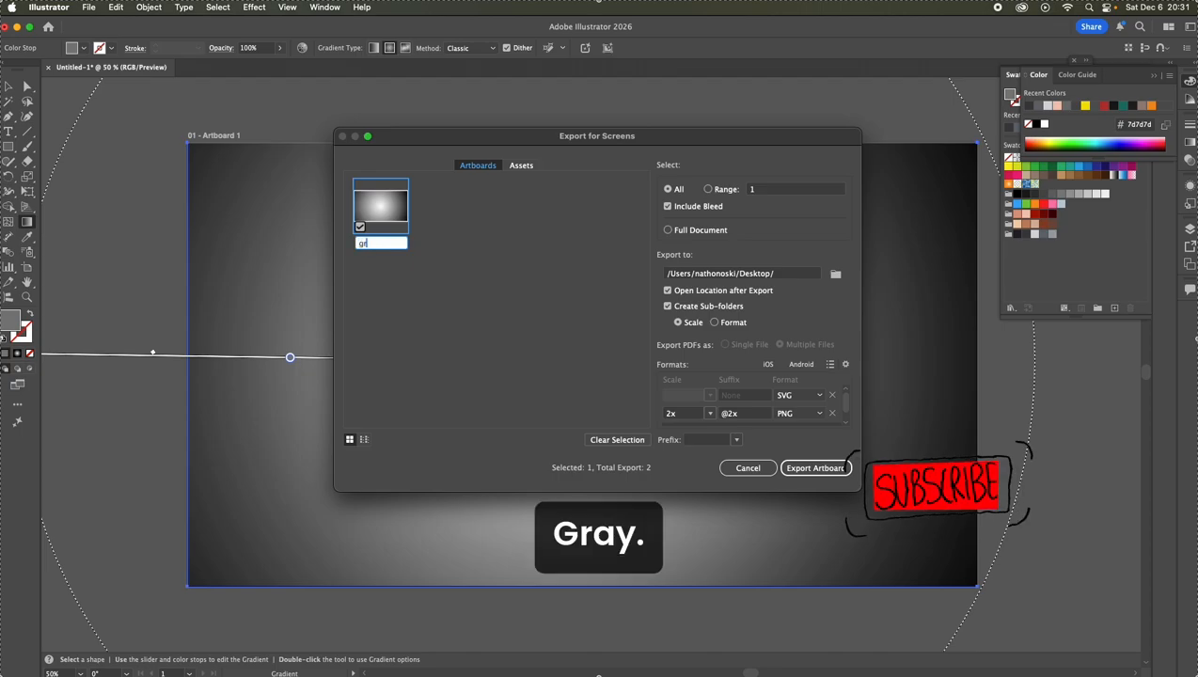
pyautogui.write('ay radial g')
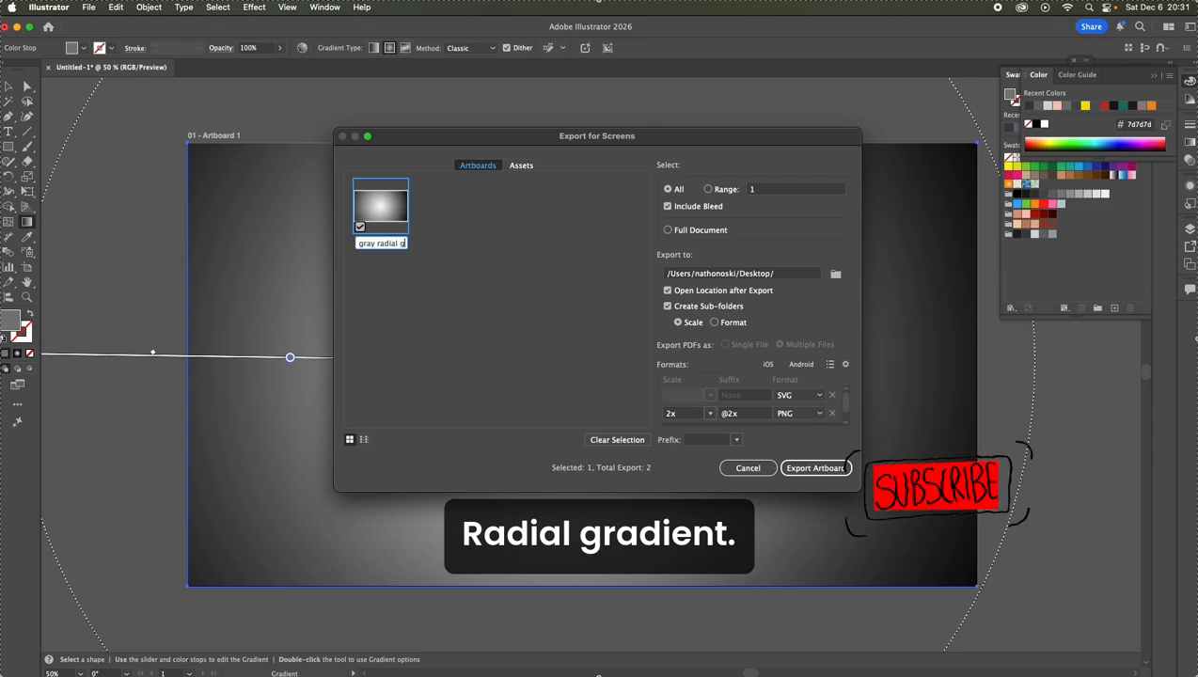
pyautogui.write('radient')
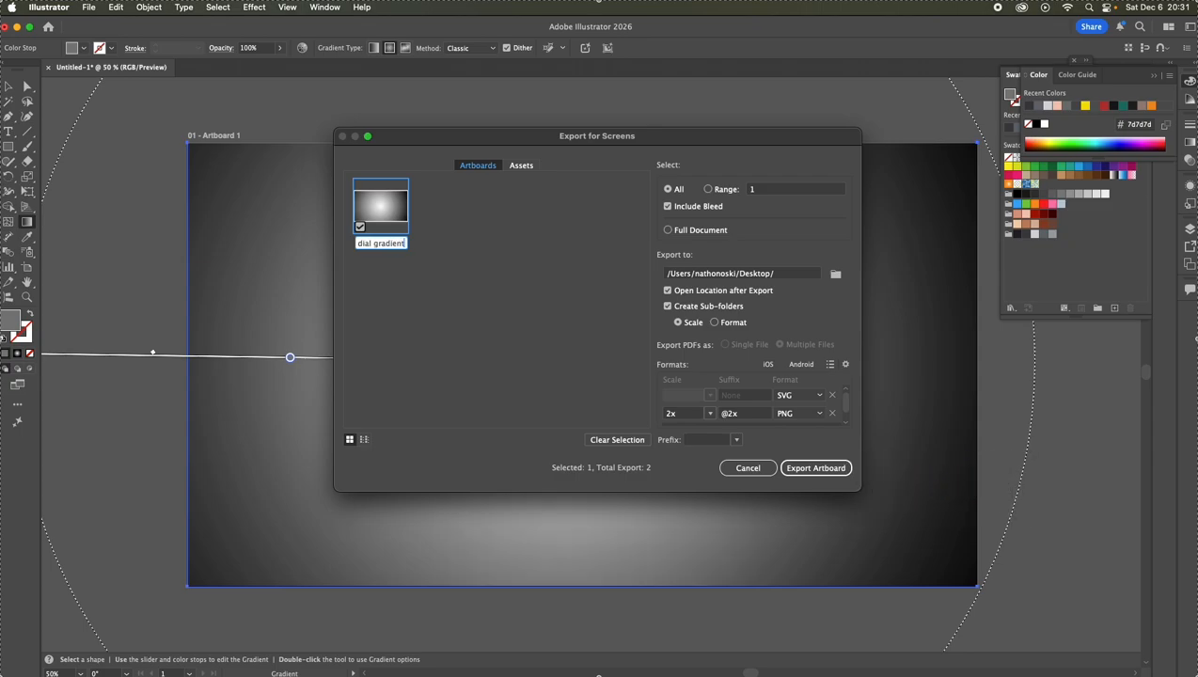
pyautogui.click(817, 469)
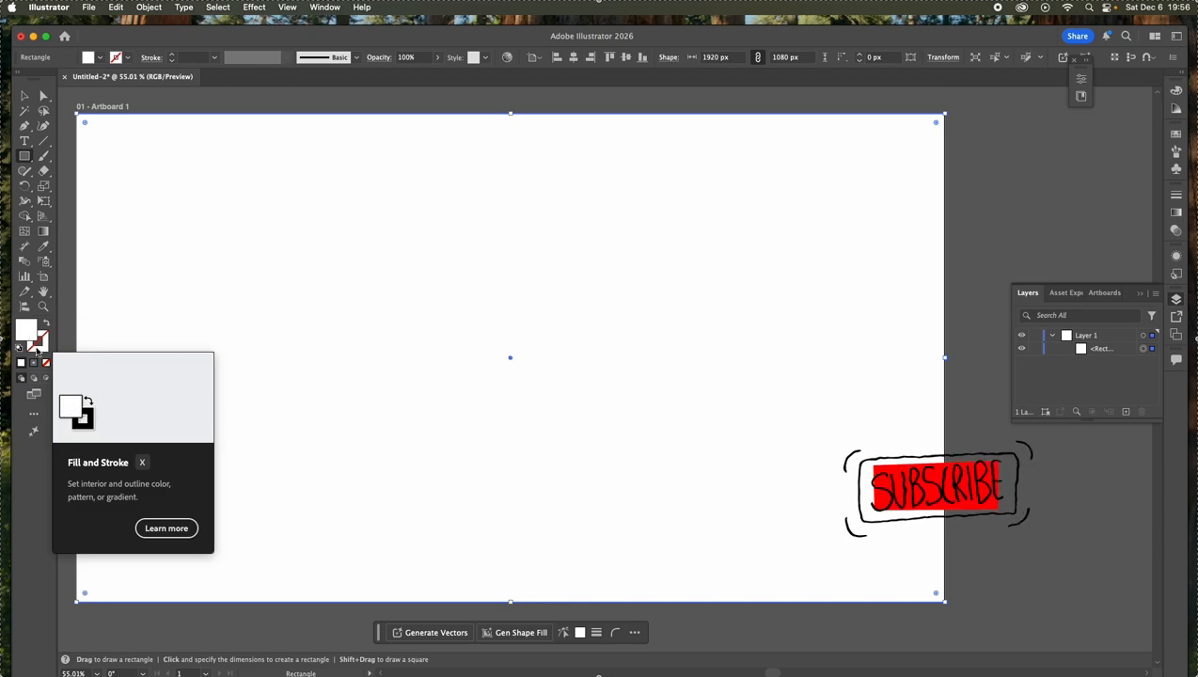
# Fill the white rectangle in the Untitled-2 document with a white-to-black linear gradient and enable Dither
pyautogui.click(38, 347)
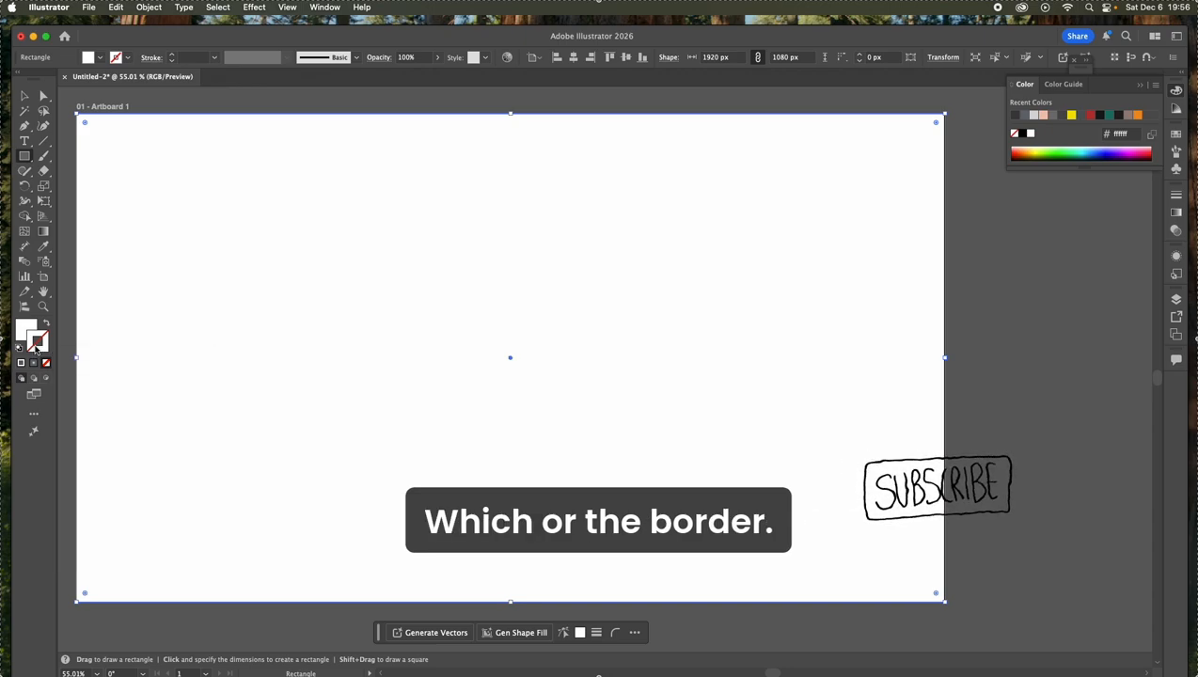
pyautogui.click(24, 332)
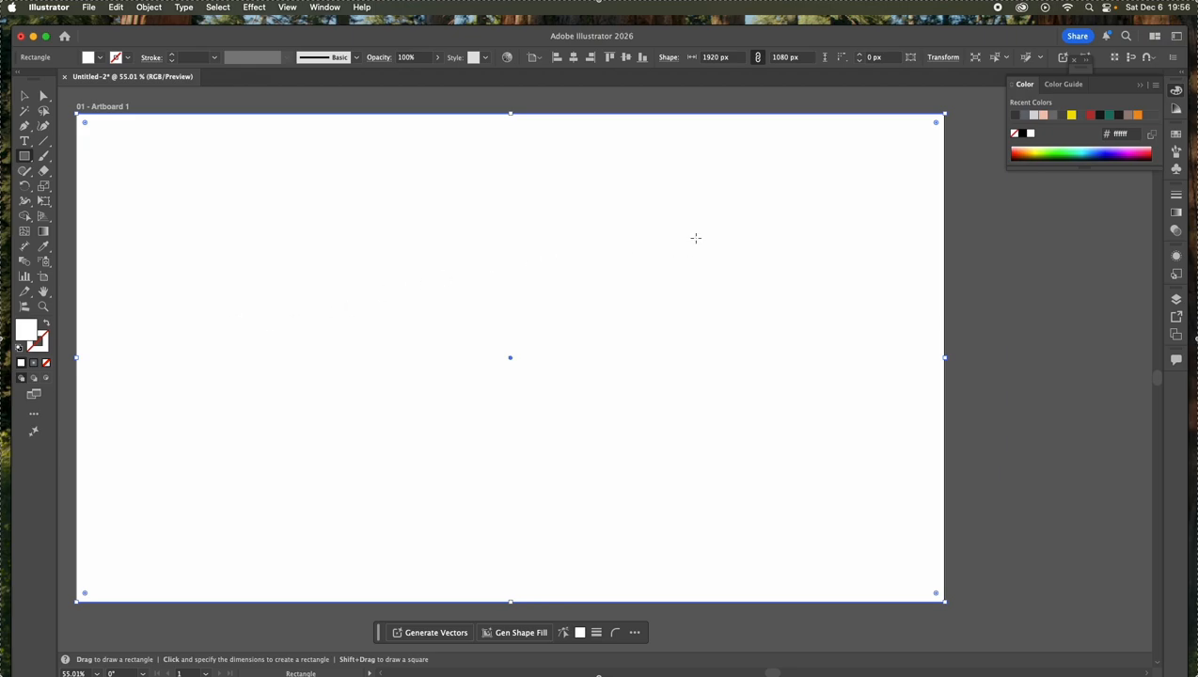
pyautogui.click(1176, 214)
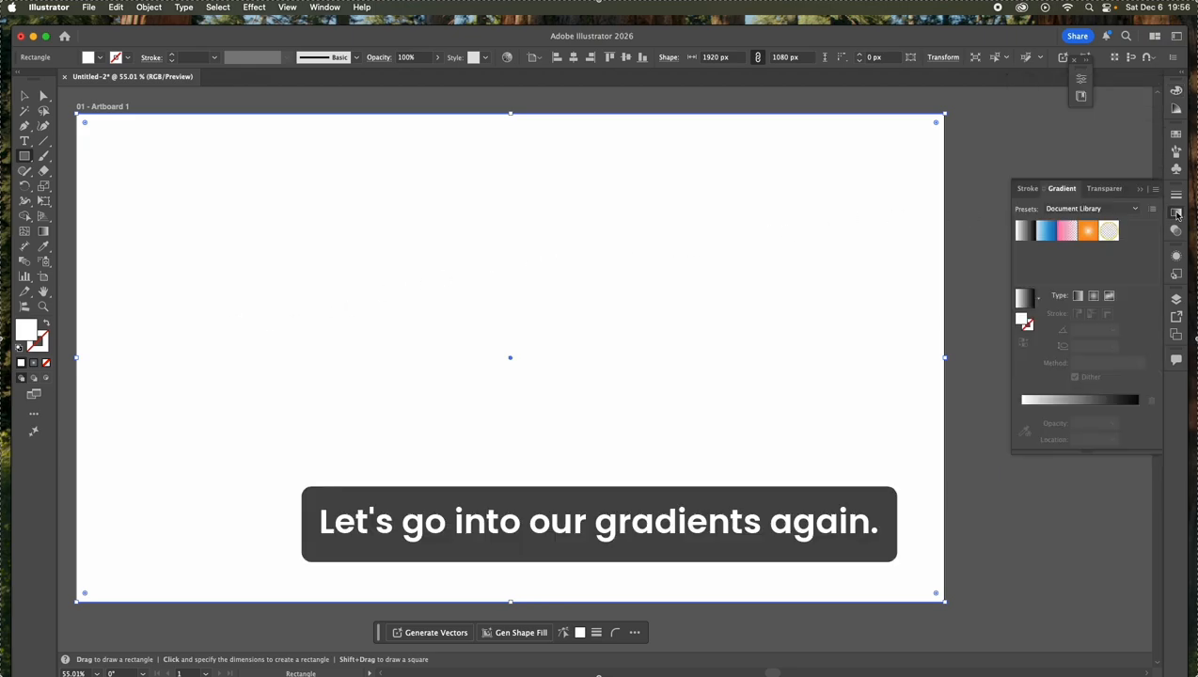
pyautogui.click(1079, 297)
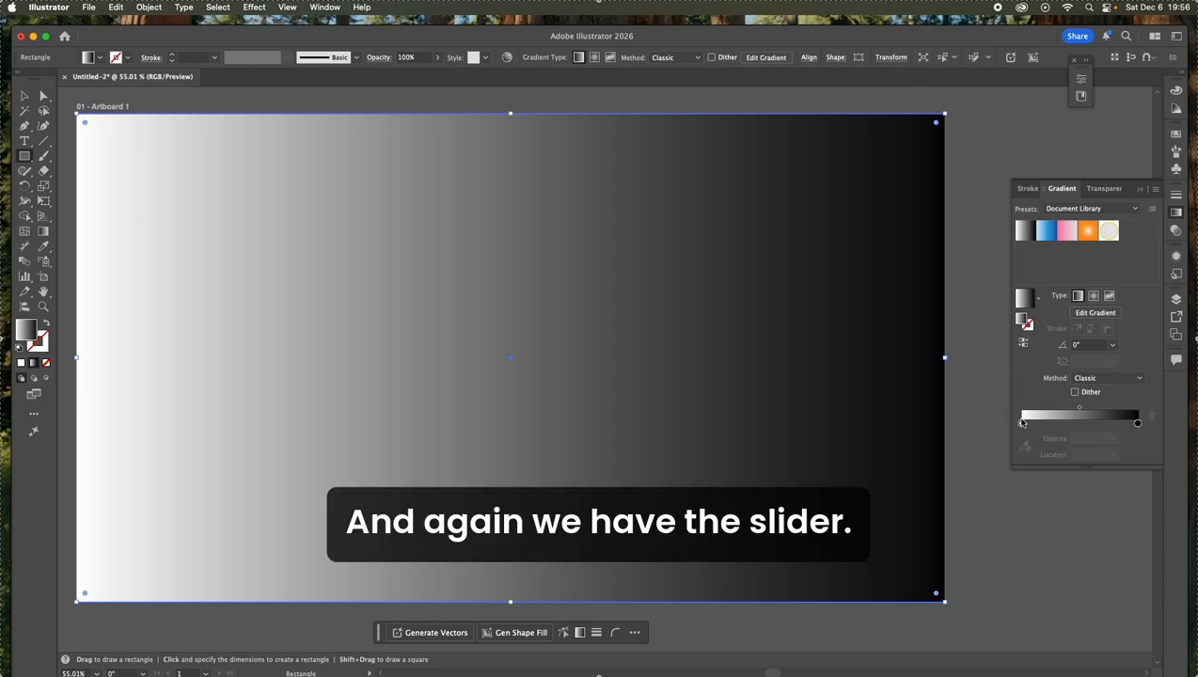
pyautogui.click(1075, 392)
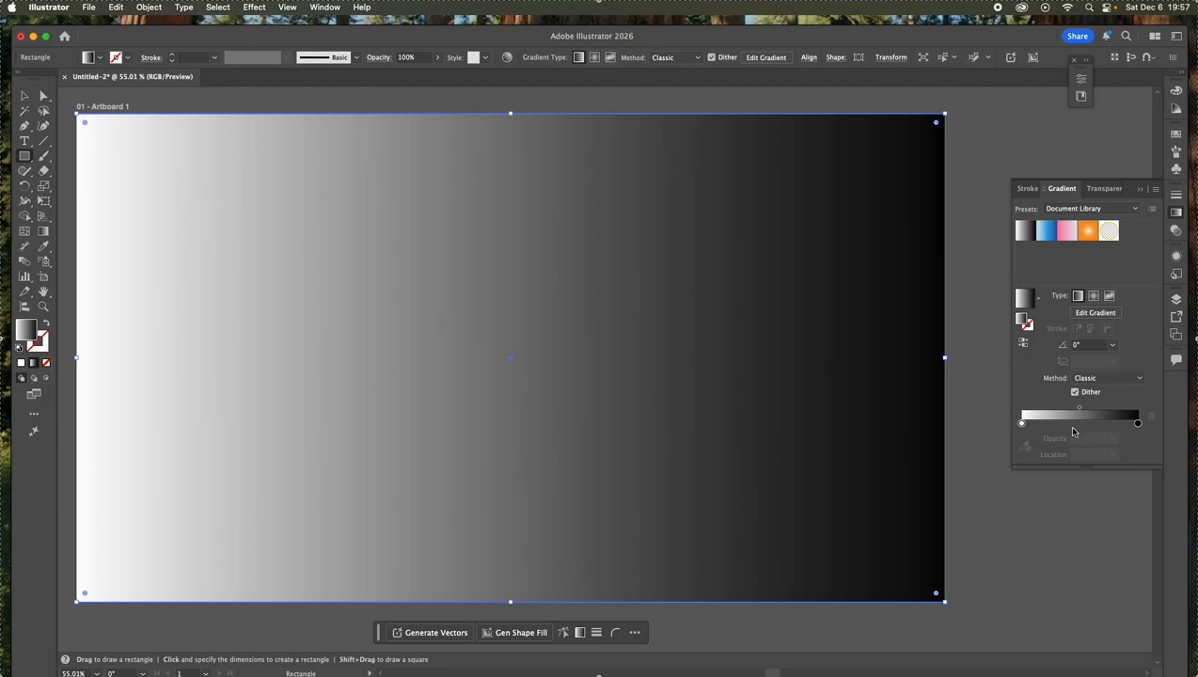
# Edit the linear gradient on the rectangle and recolor its white start stop with the light peach theme swatch
pyautogui.click(1095, 313)
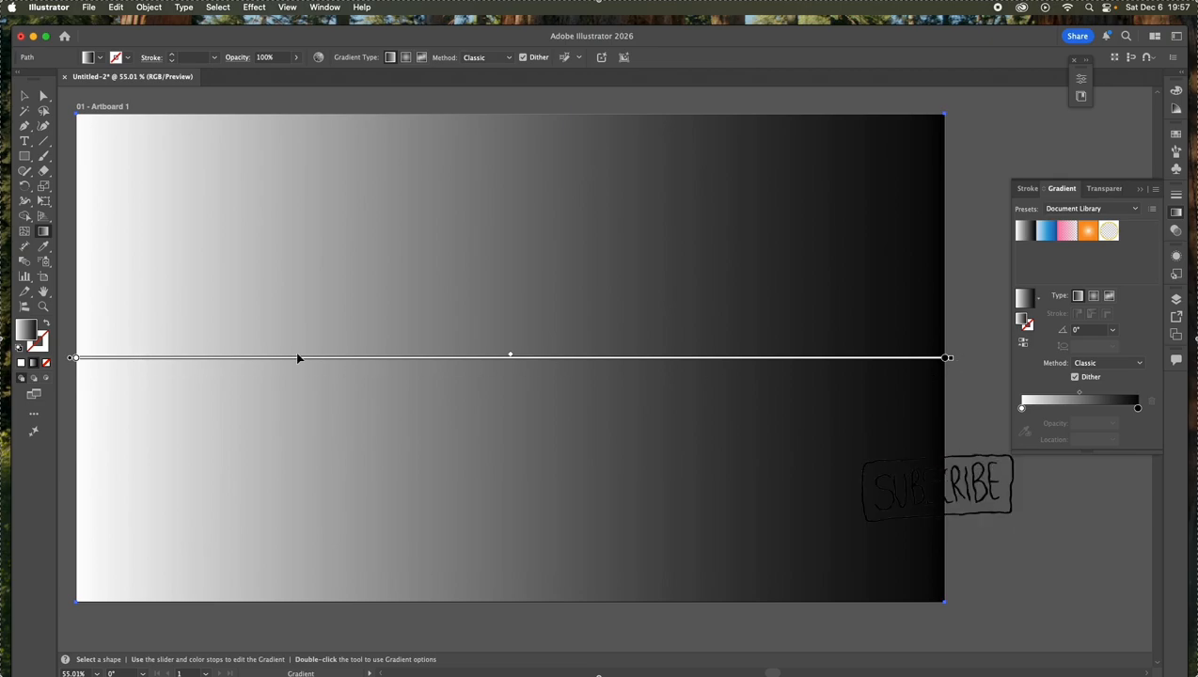
pyautogui.click(1176, 134)
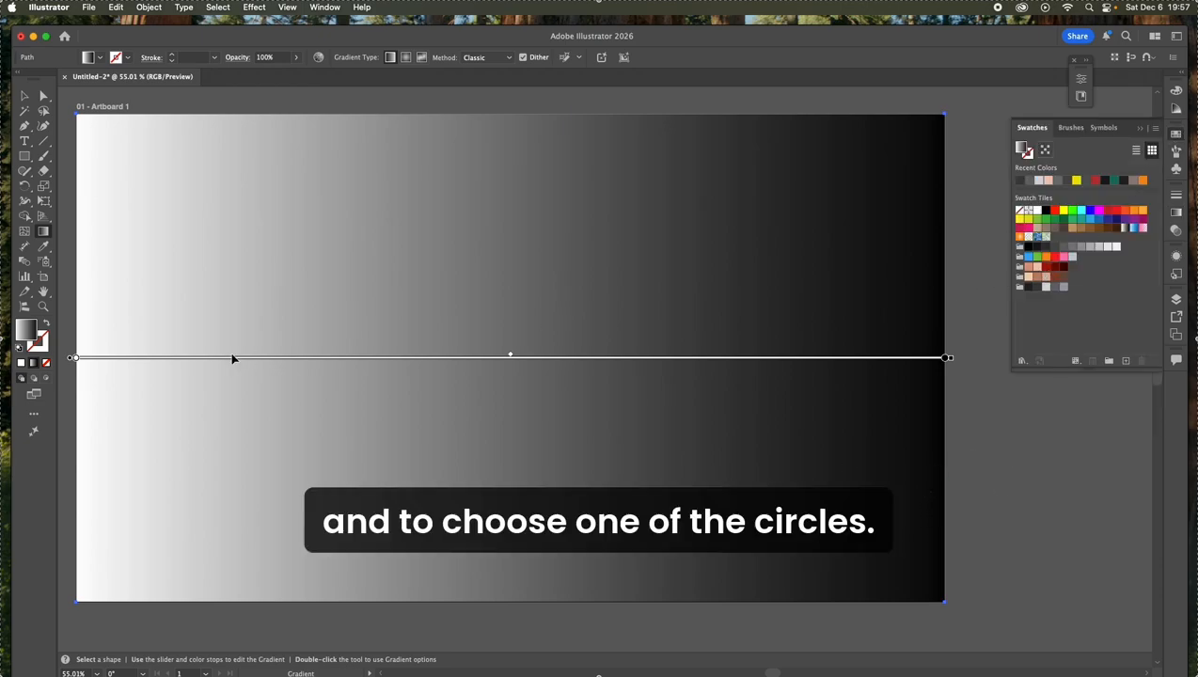
pyautogui.click(75, 358)
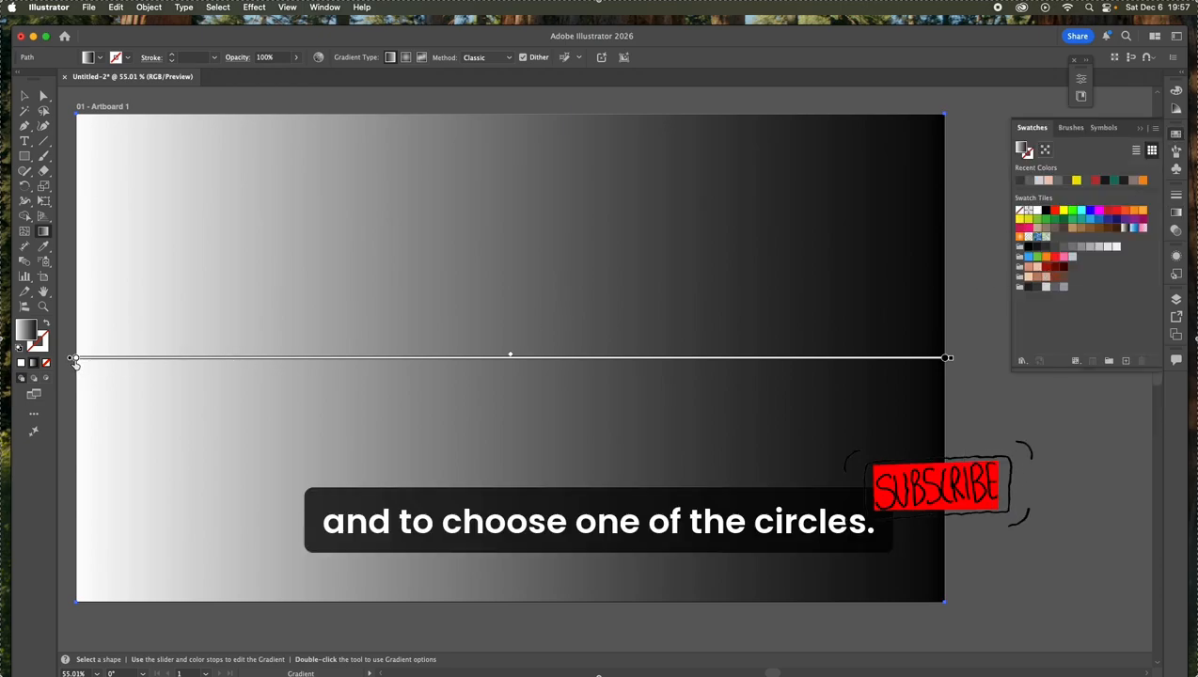
pyautogui.click(1028, 278)
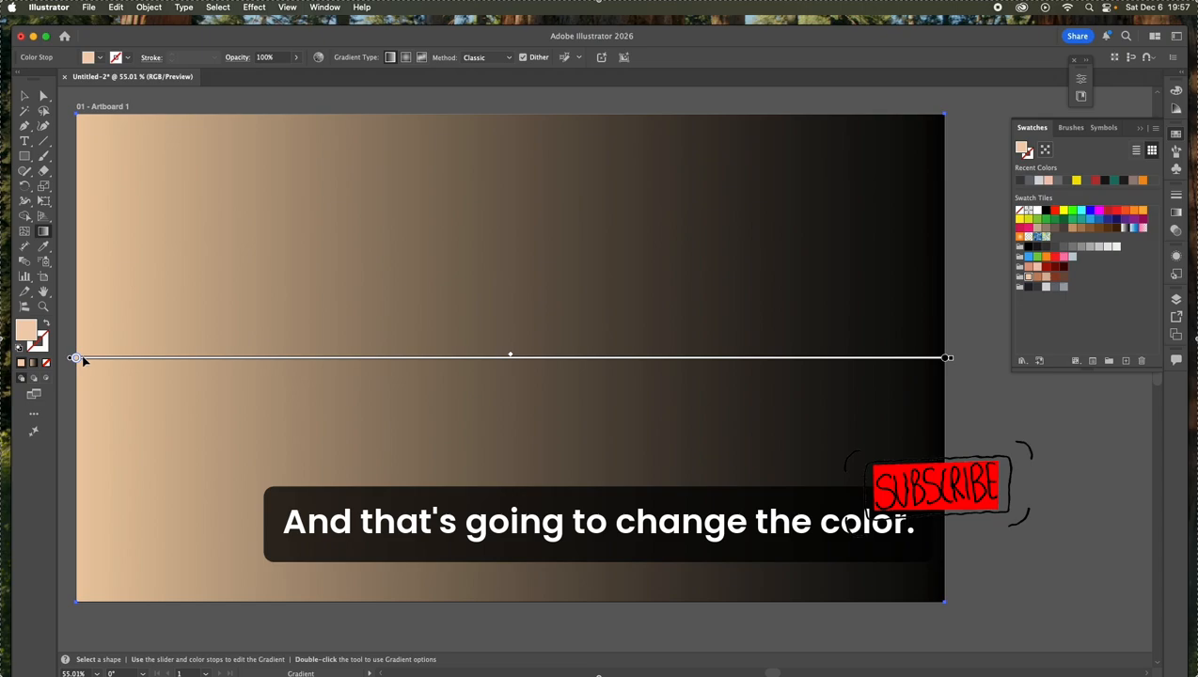
# Add a middle gradient stop in reddish brown (R=140 G=65 B=38) and recolor the black end stop with the dark brown theme swatch
pyautogui.click(515, 366)
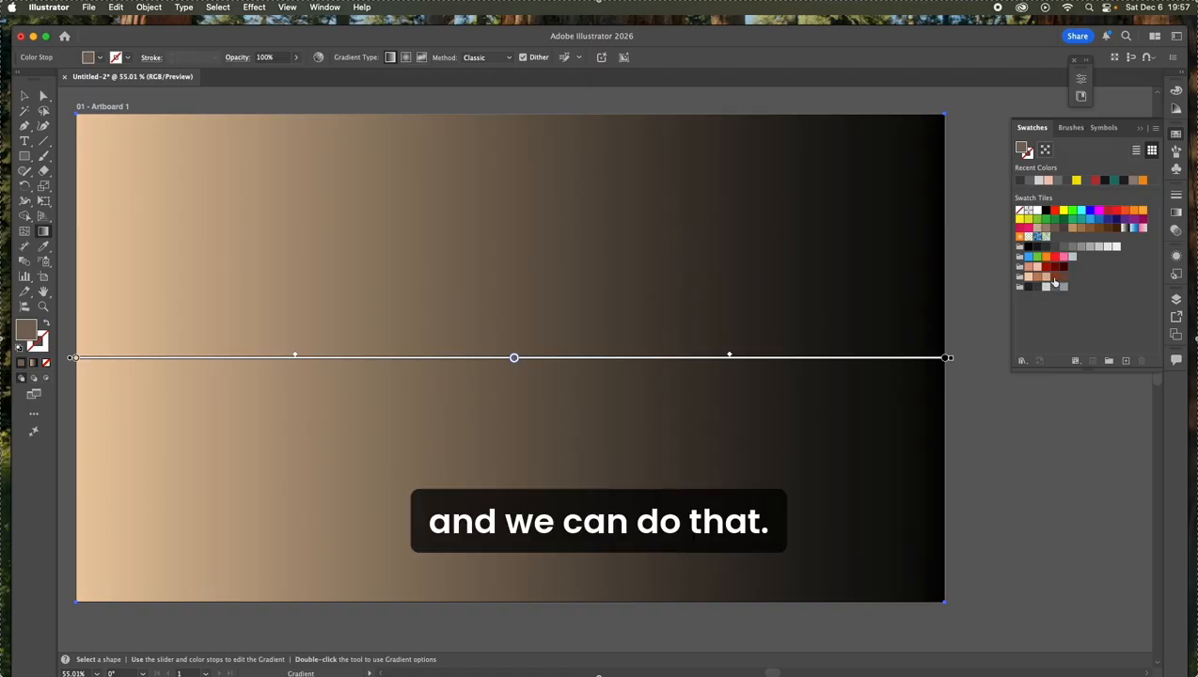
pyautogui.click(1054, 280)
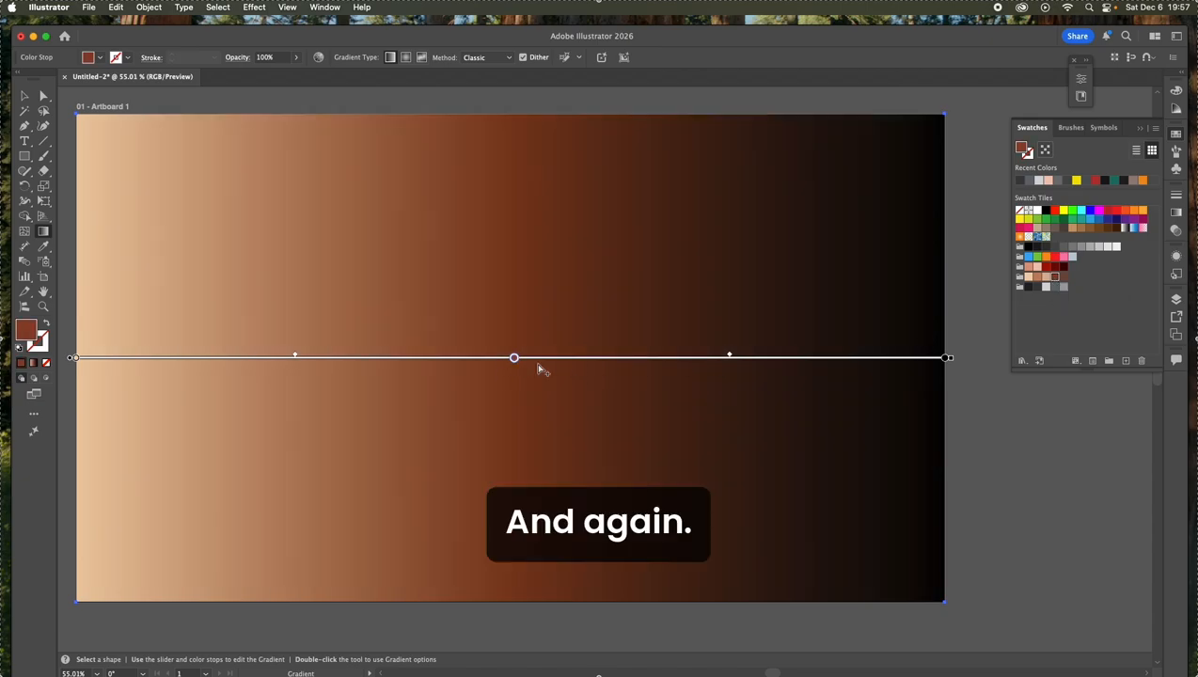
pyautogui.click(945, 358)
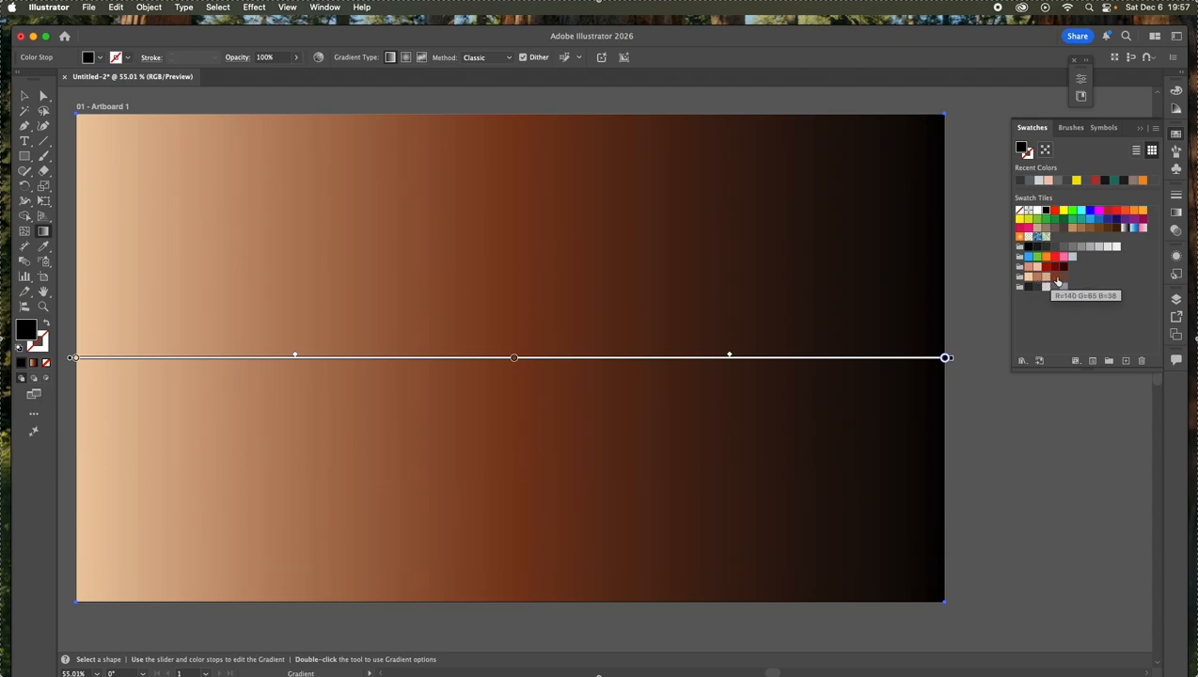
pyautogui.click(1064, 276)
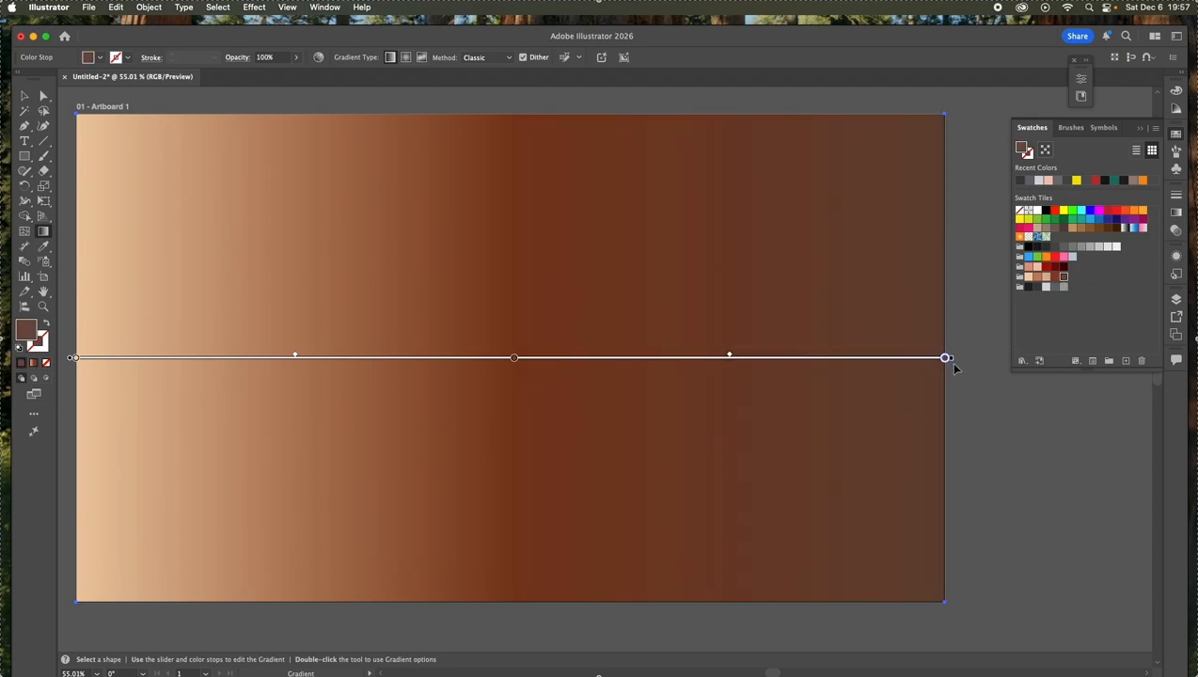
# Extend the linear gradient past the rectangle's right edge, remove its end stop, and add a dark brown replacement closer to the gradient's end
pyautogui.moveTo(947, 358); pyautogui.dragTo(980, 362)
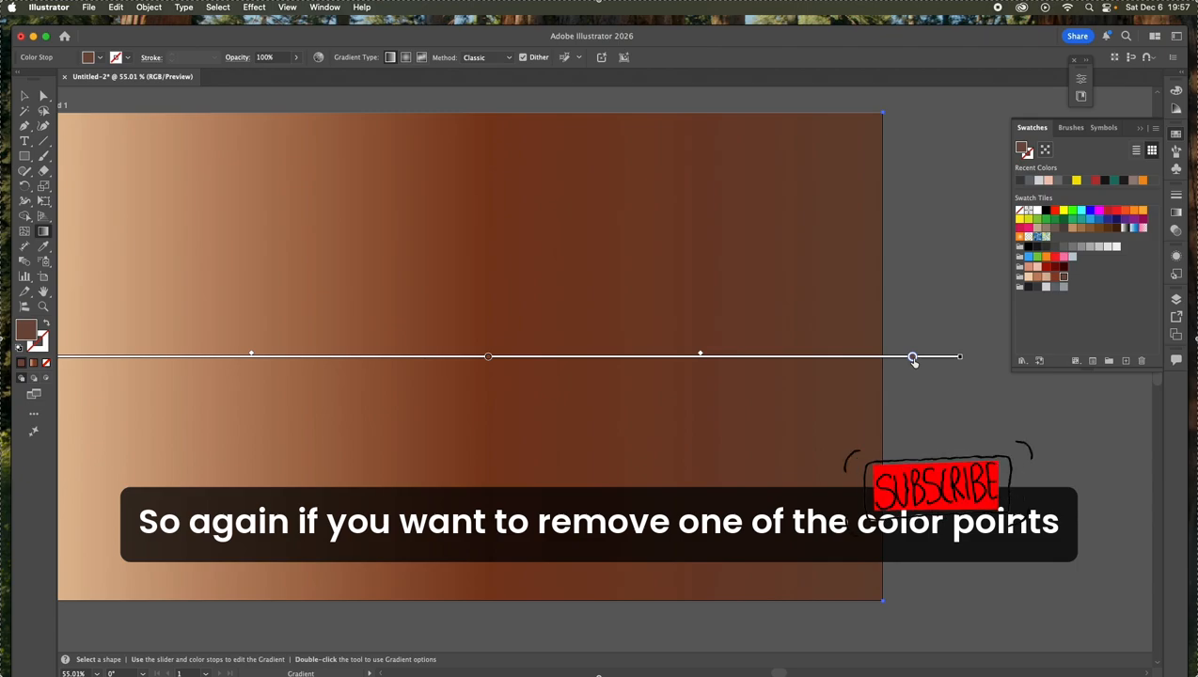
pyautogui.moveTo(912, 360); pyautogui.dragTo(921, 436)
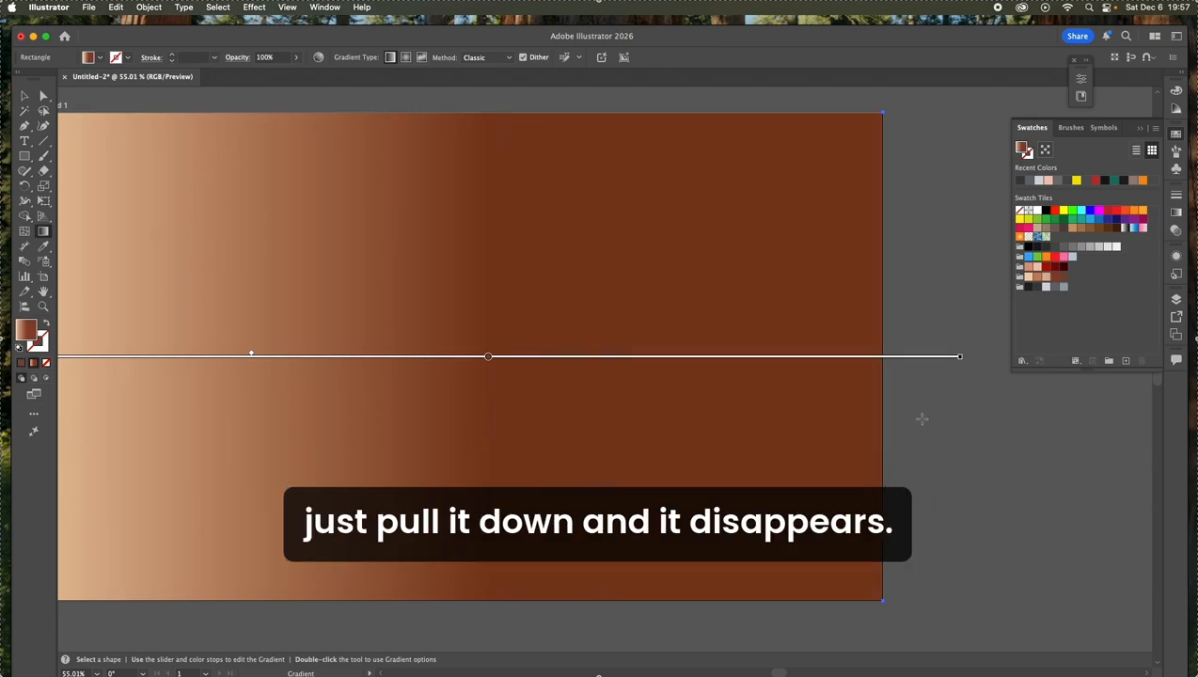
pyautogui.click(939, 359)
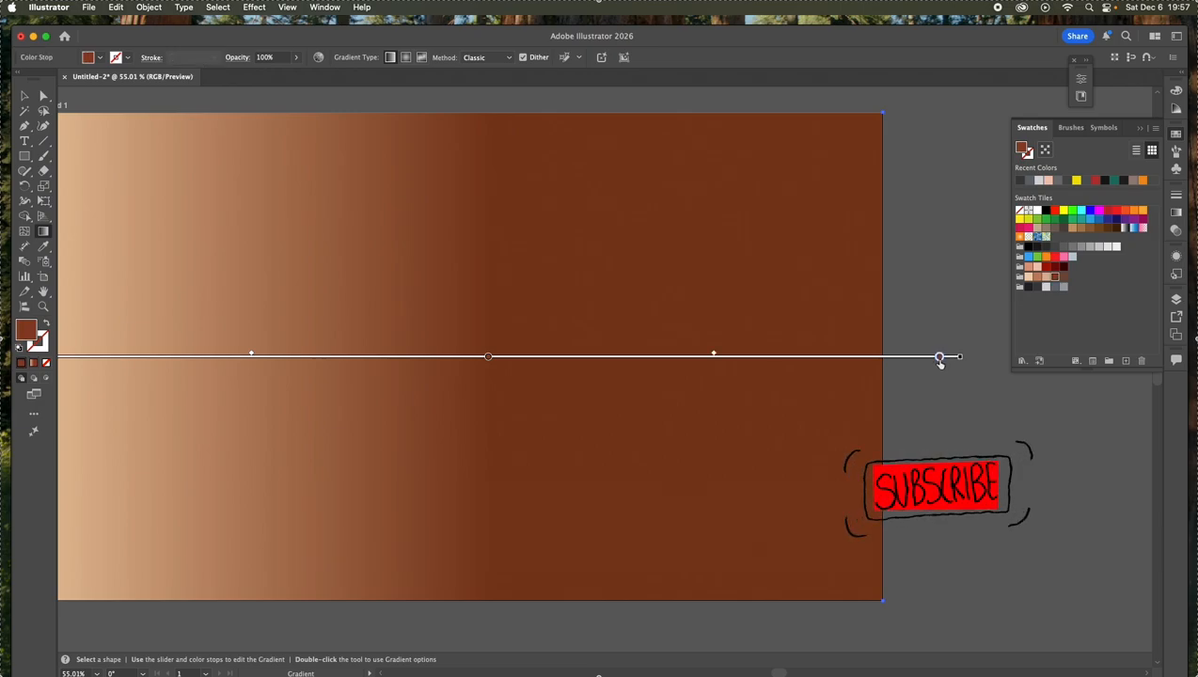
pyautogui.click(1065, 277)
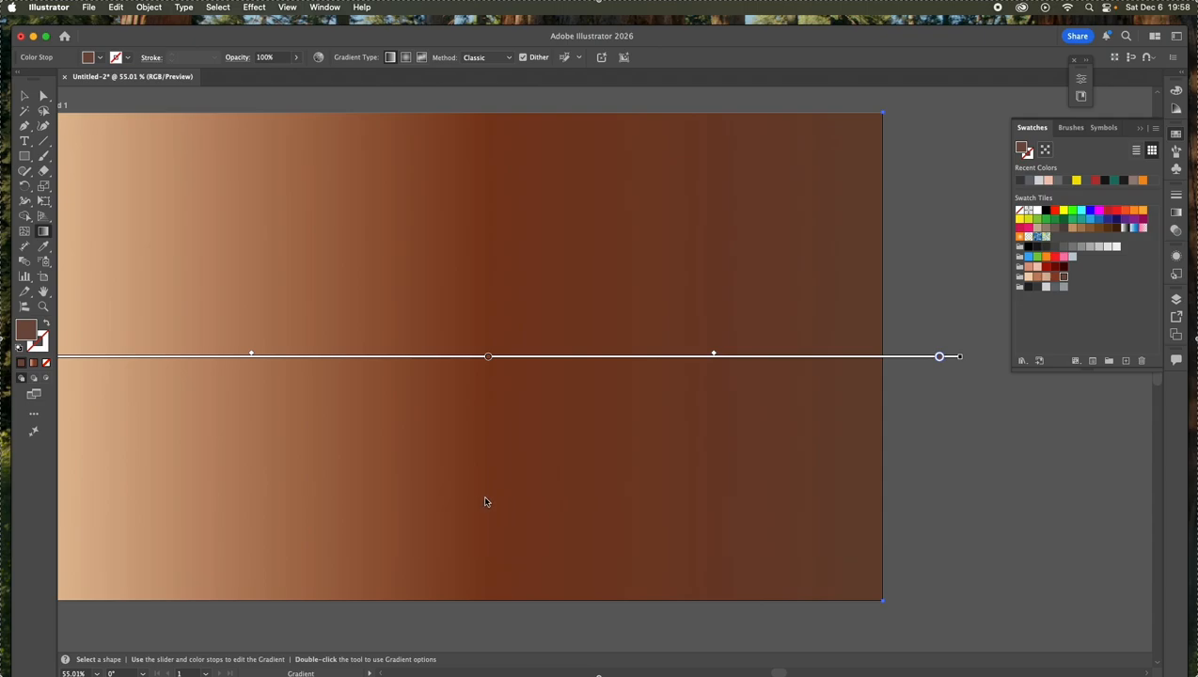
# Shift the midpoint between the peach and reddish-brown stops toward the peach end and nudge the reddish-brown stop slightly left
pyautogui.press('space')
pyautogui.moveTo(381, 440); pyautogui.dragTo(583, 460)
pyautogui.press('space')
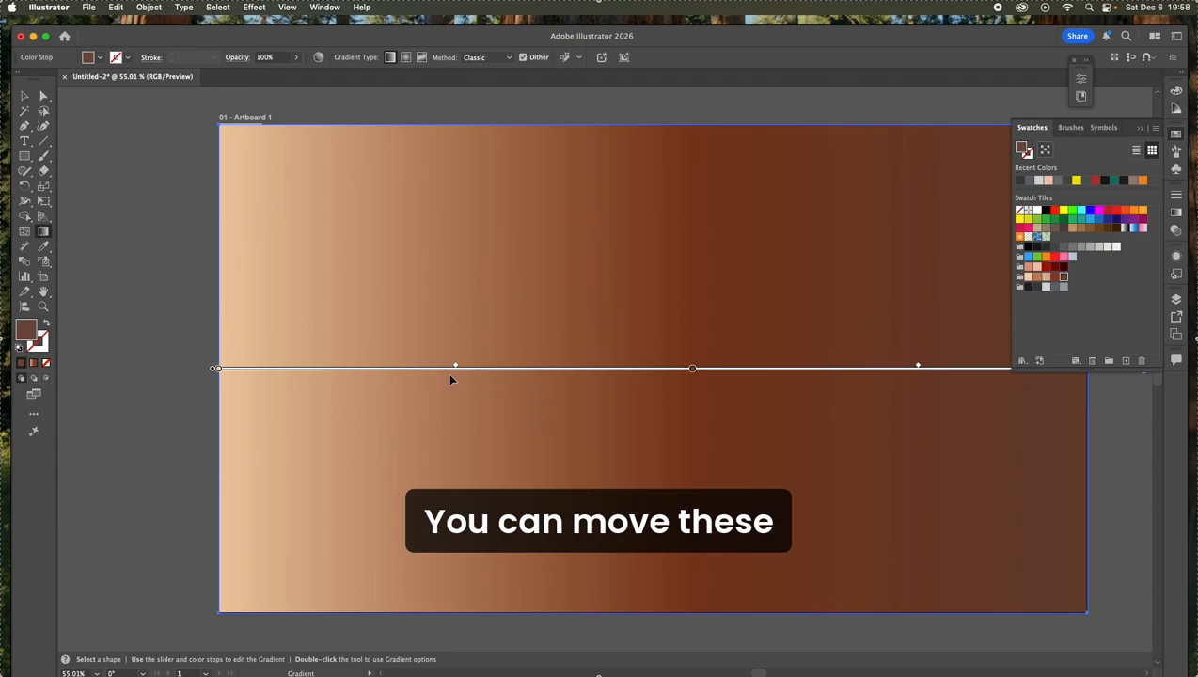
pyautogui.moveTo(455, 368); pyautogui.dragTo(421, 369)
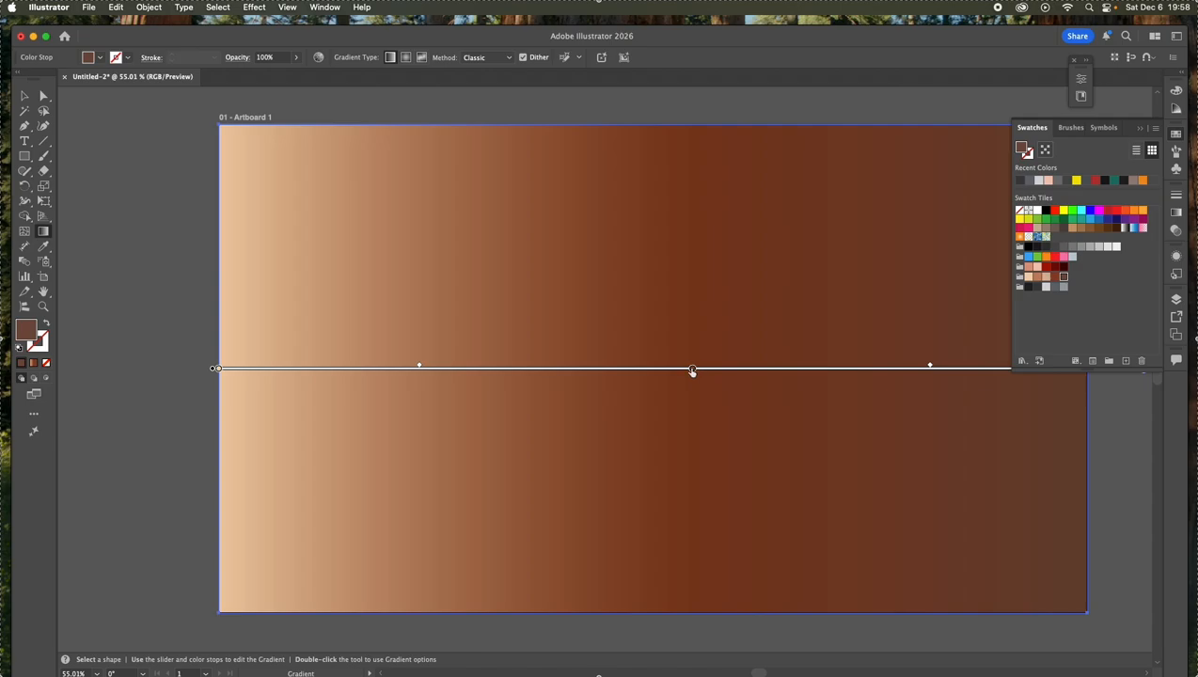
pyautogui.moveTo(693, 369); pyautogui.dragTo(687, 370)
# Export the artboard for screens under the name "brown gradient"
pyautogui.click(87, 7)
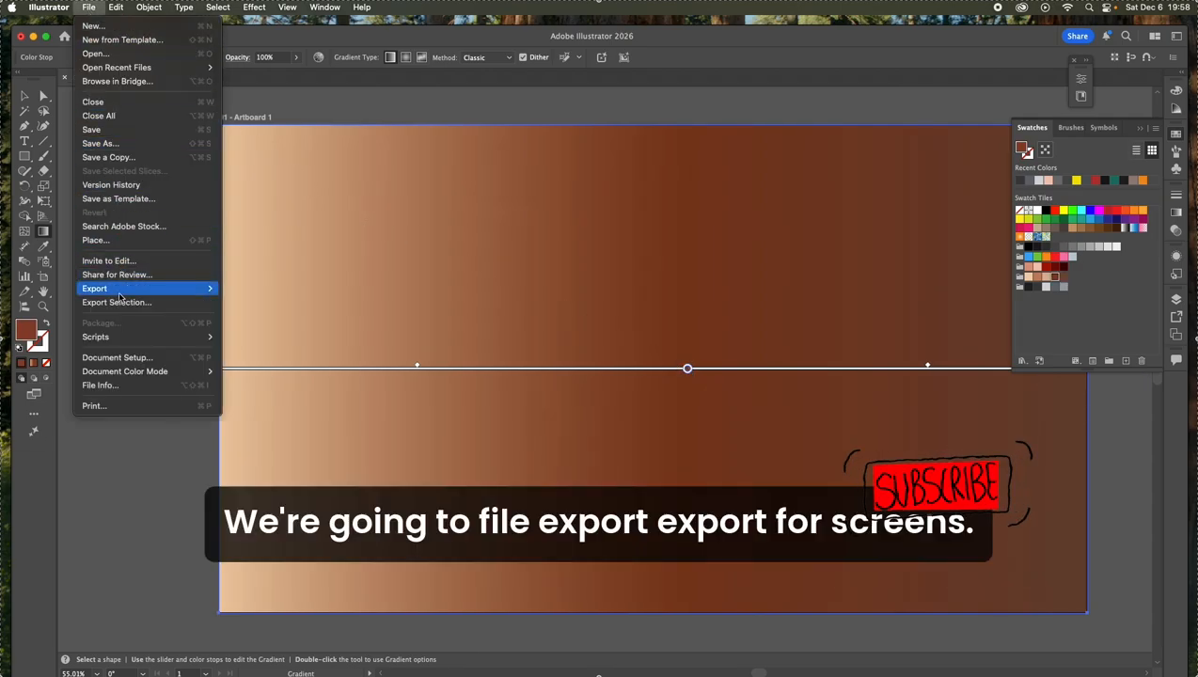
pyautogui.moveTo(121, 291)
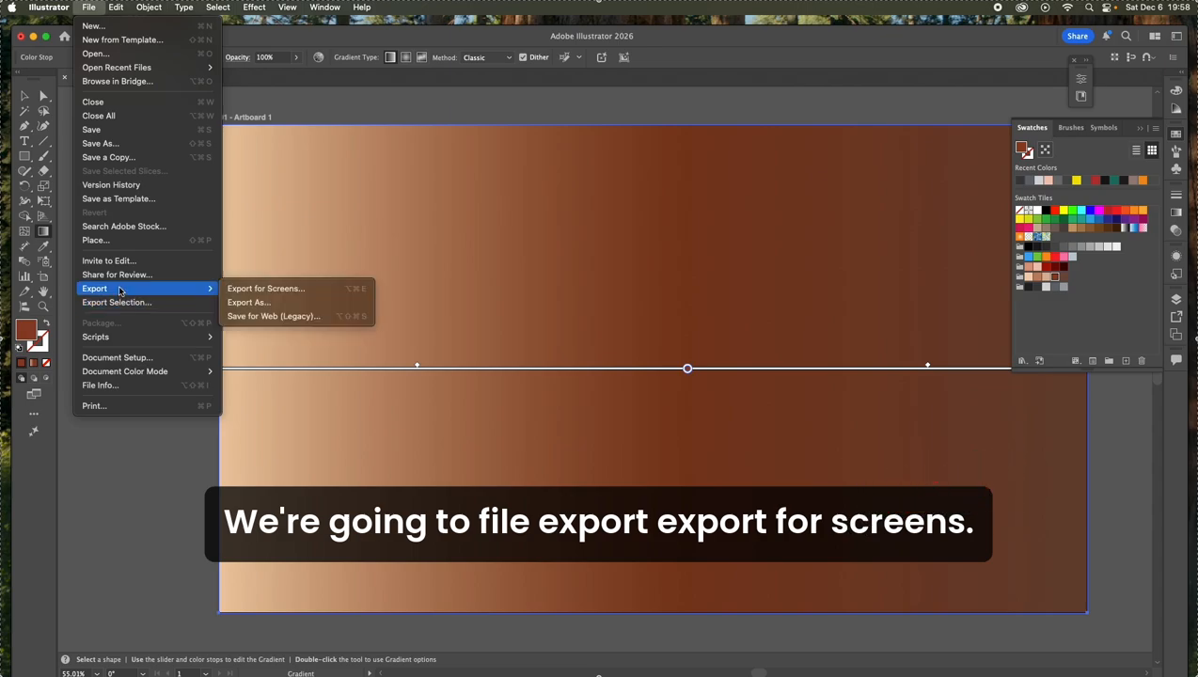
pyautogui.click(262, 288)
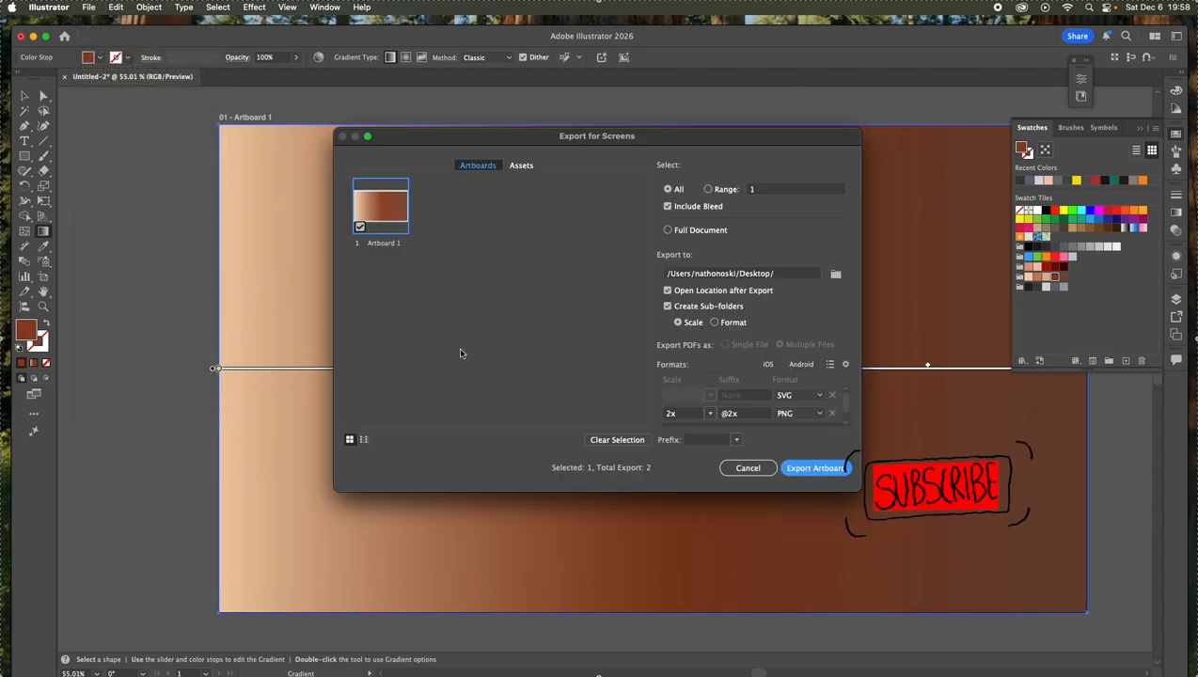
pyautogui.doubleClick(381, 244)
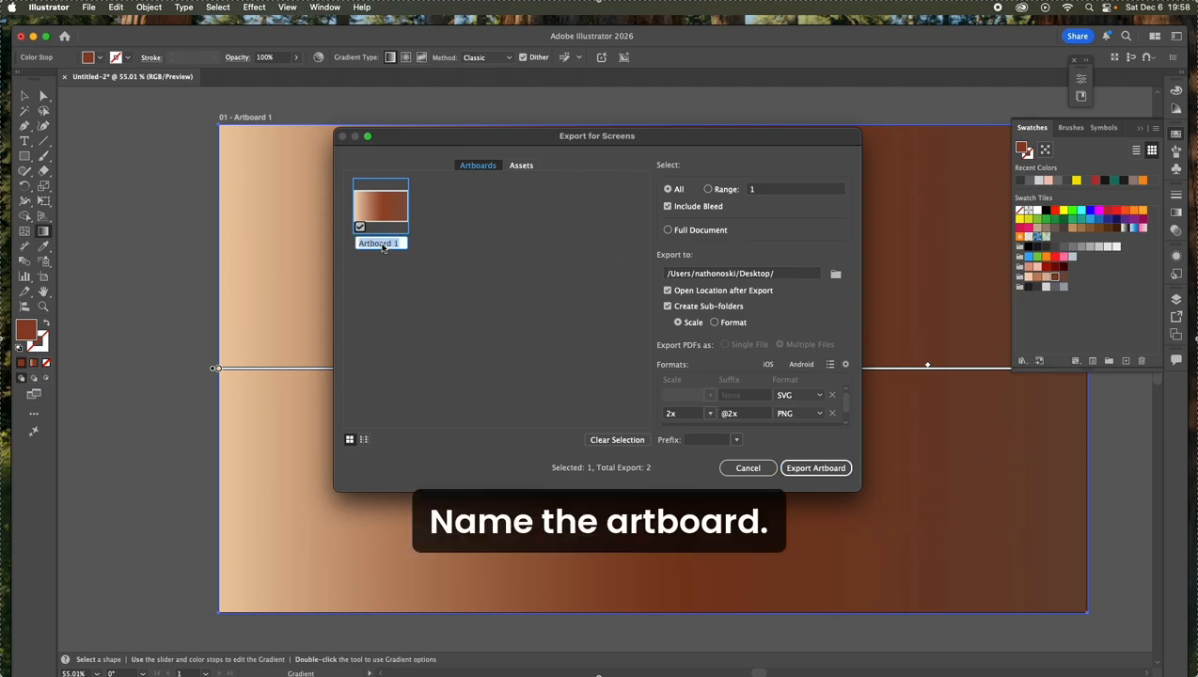
pyautogui.write('b')
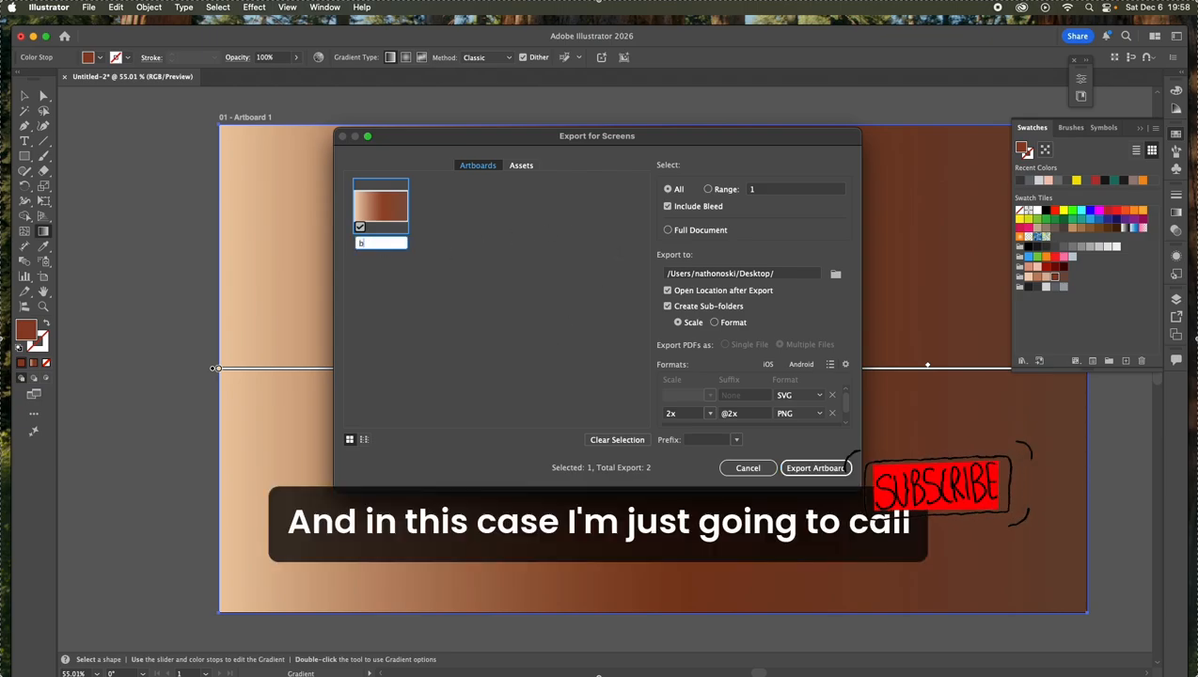
pyautogui.write('ra')
pyautogui.press('BackSpace')
pyautogui.write('o')
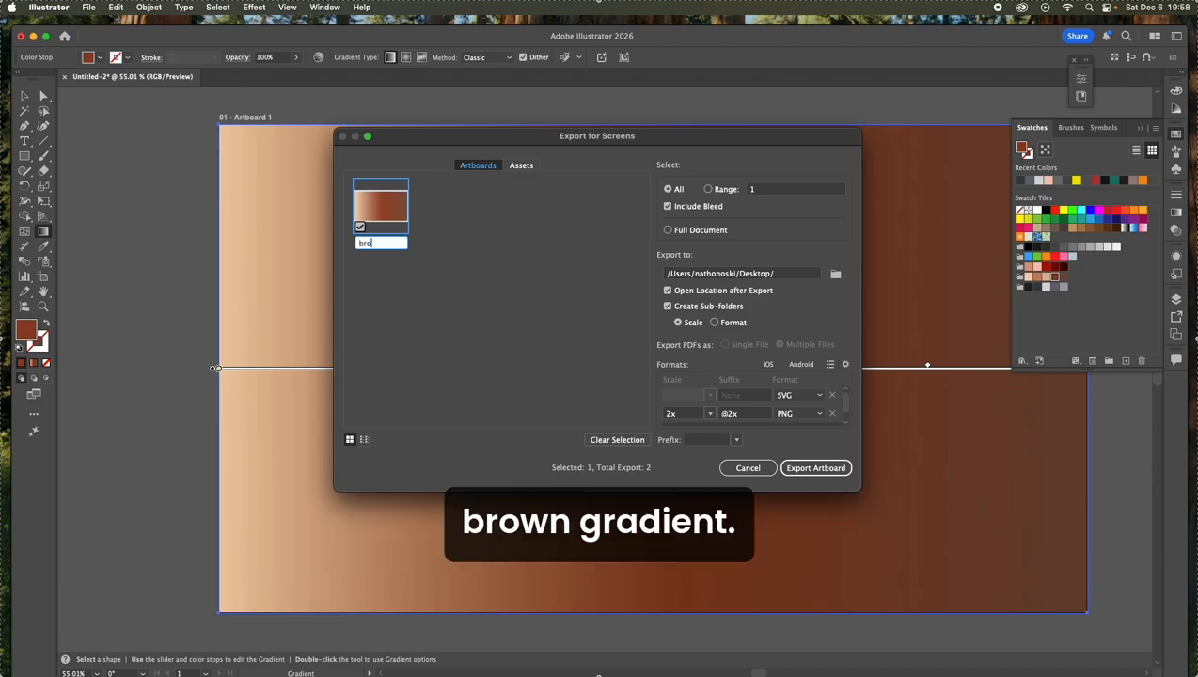
pyautogui.write('wn gradient')
pyautogui.press('Return')
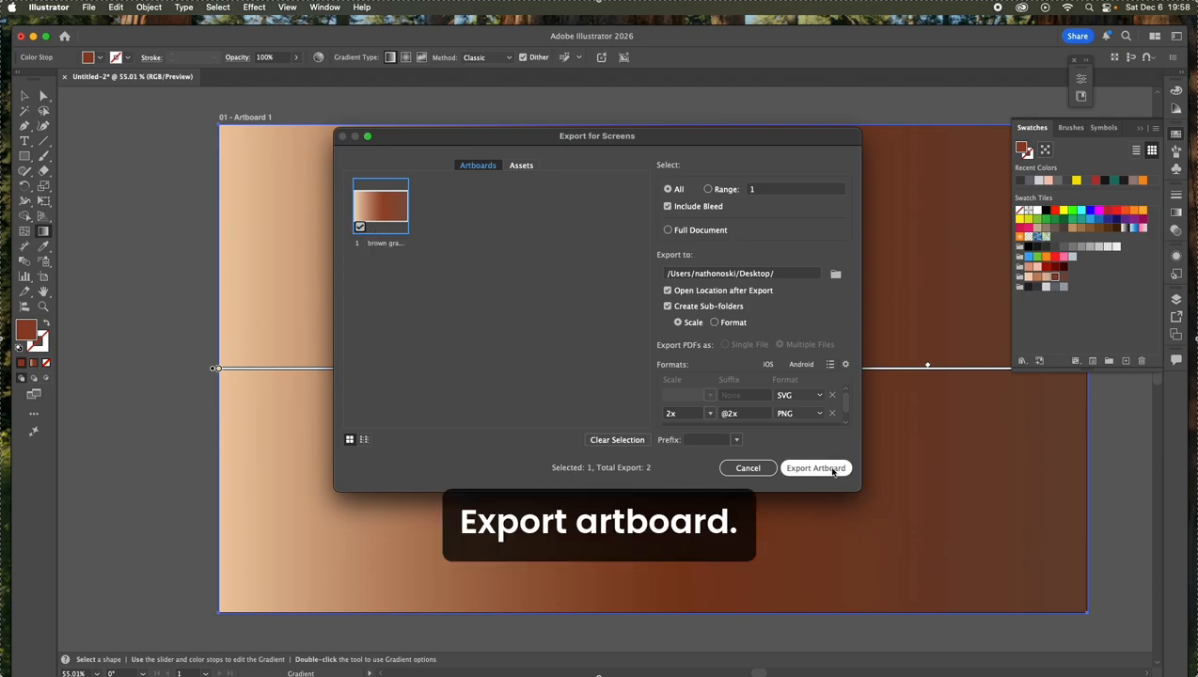
pyautogui.click(817, 469)
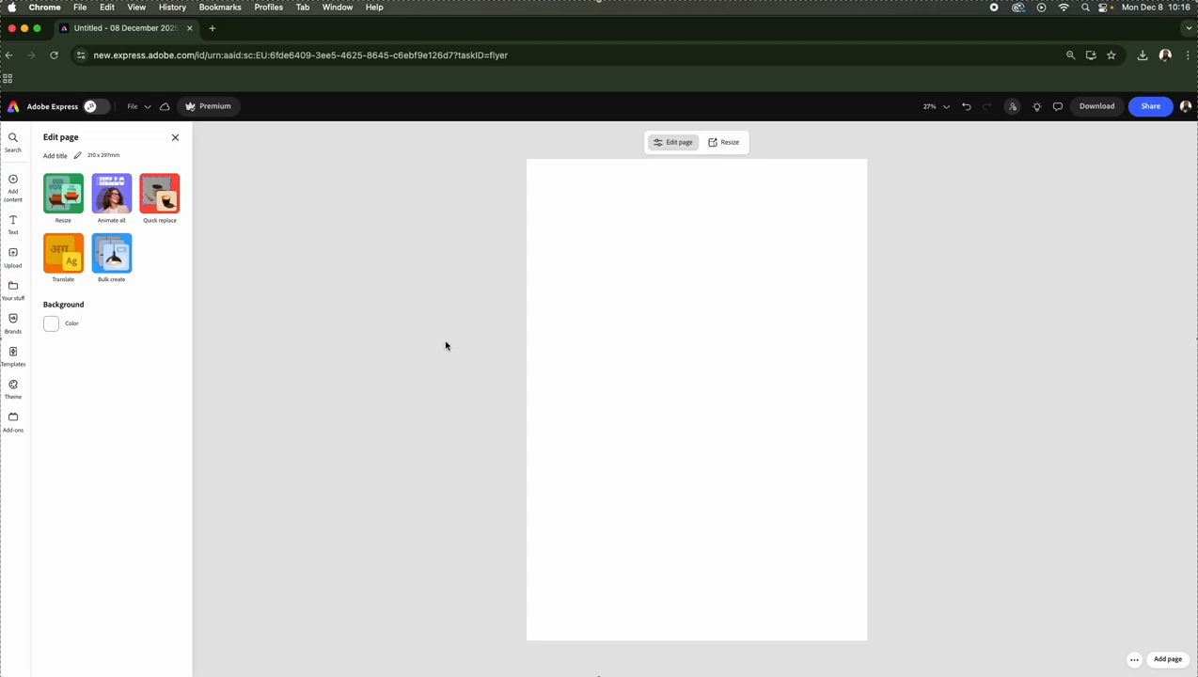
# In Adobe Express, browse the element categories and add the grey outlined rectangle shape to the blank page
pyautogui.click(12, 193)
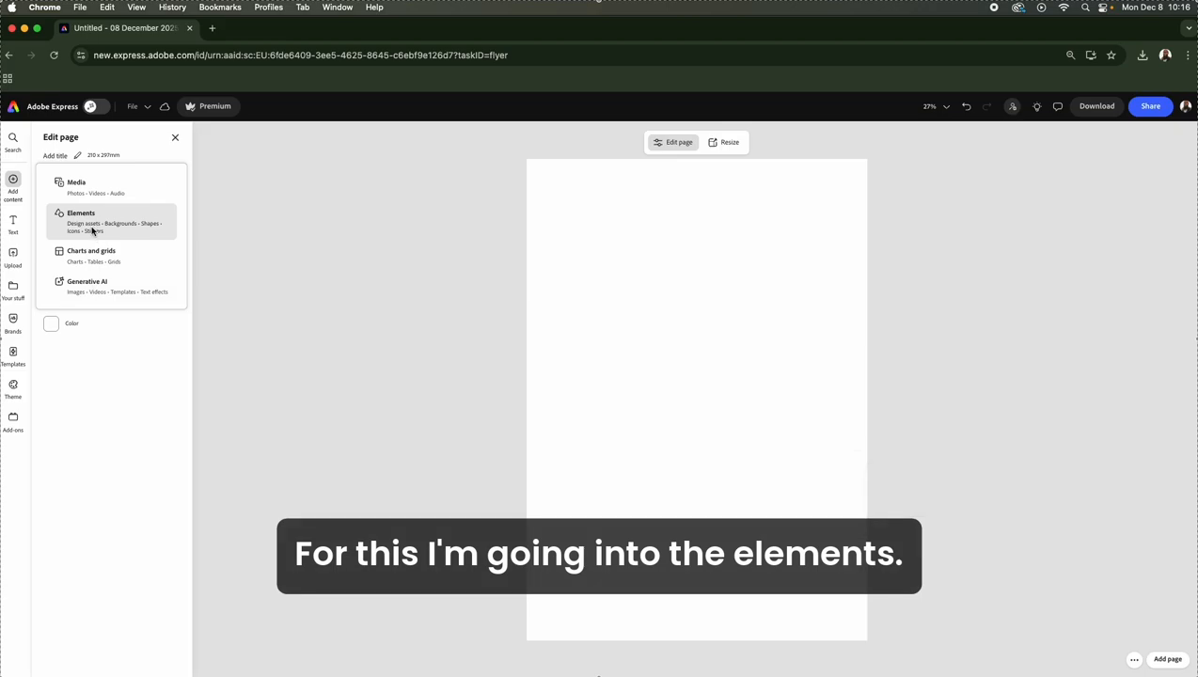
pyautogui.click(91, 229)
pyautogui.click(46, 161)
pyautogui.click(49, 160)
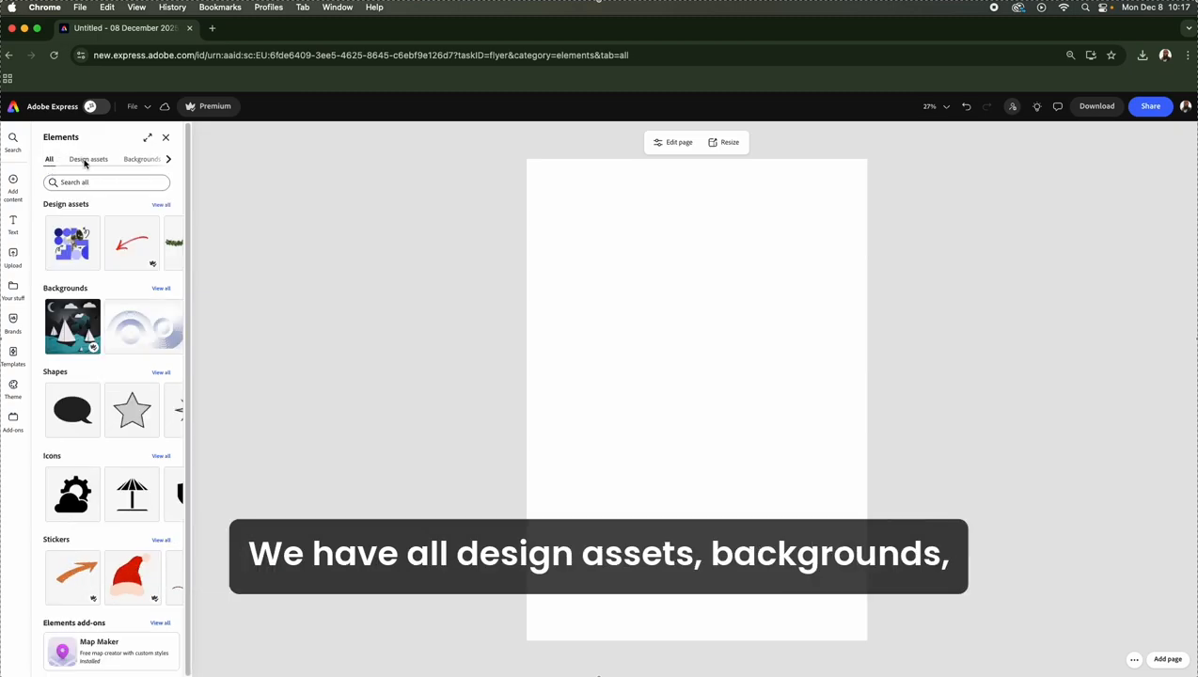
pyautogui.click(167, 160)
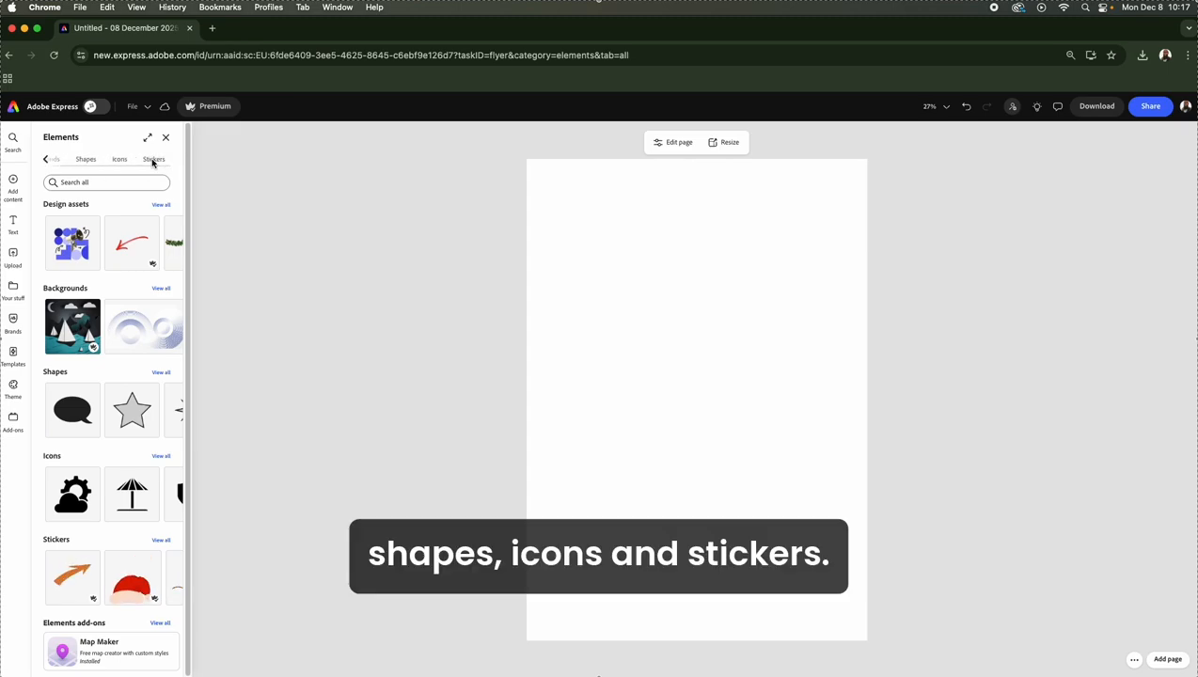
pyautogui.click(86, 160)
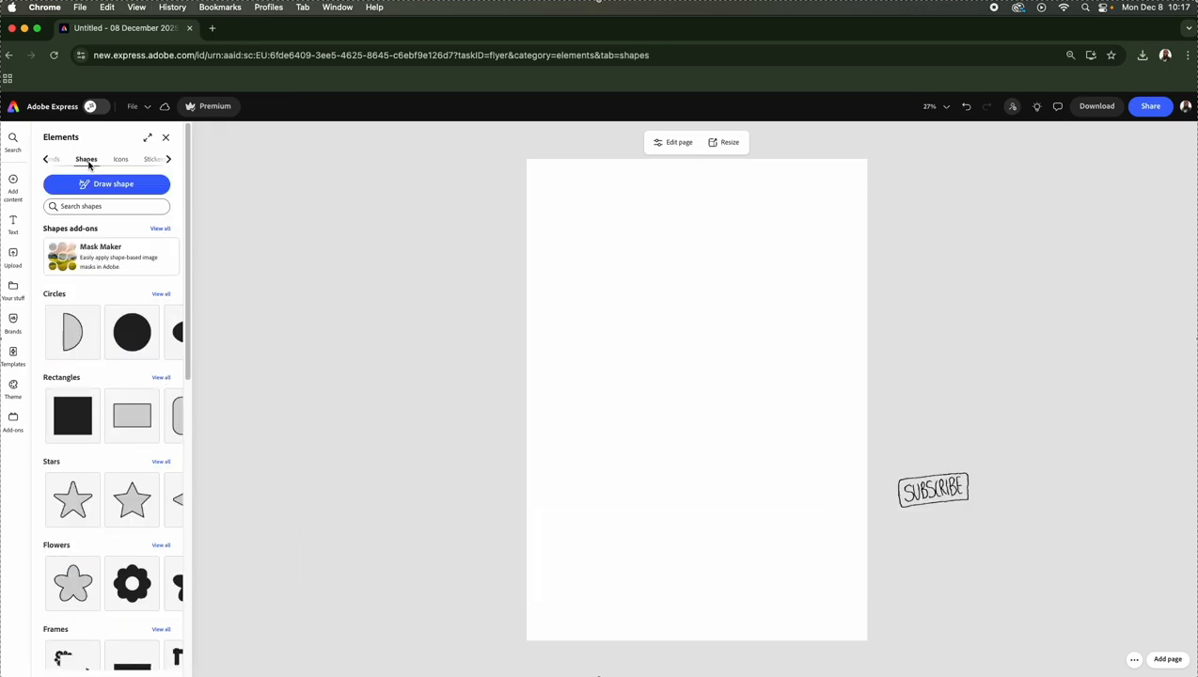
pyautogui.click(132, 416)
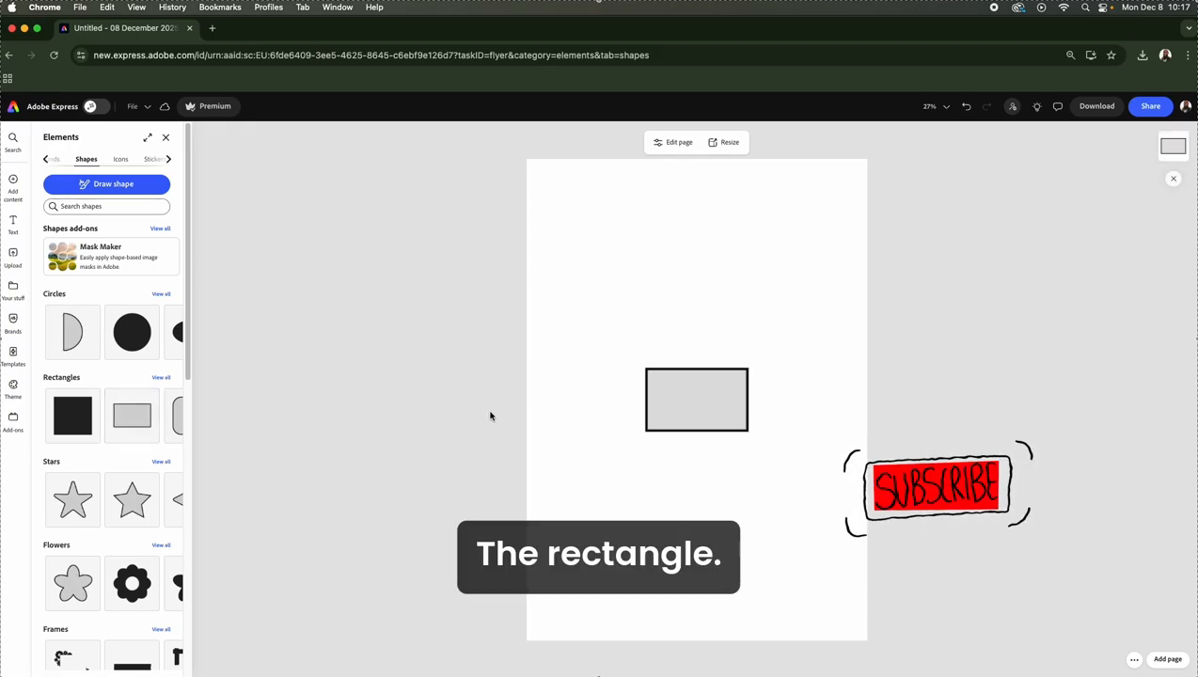
# Remove the rectangle's border and fill it with the preset pale yellow to pink linear gradient
pyautogui.click(715, 414)
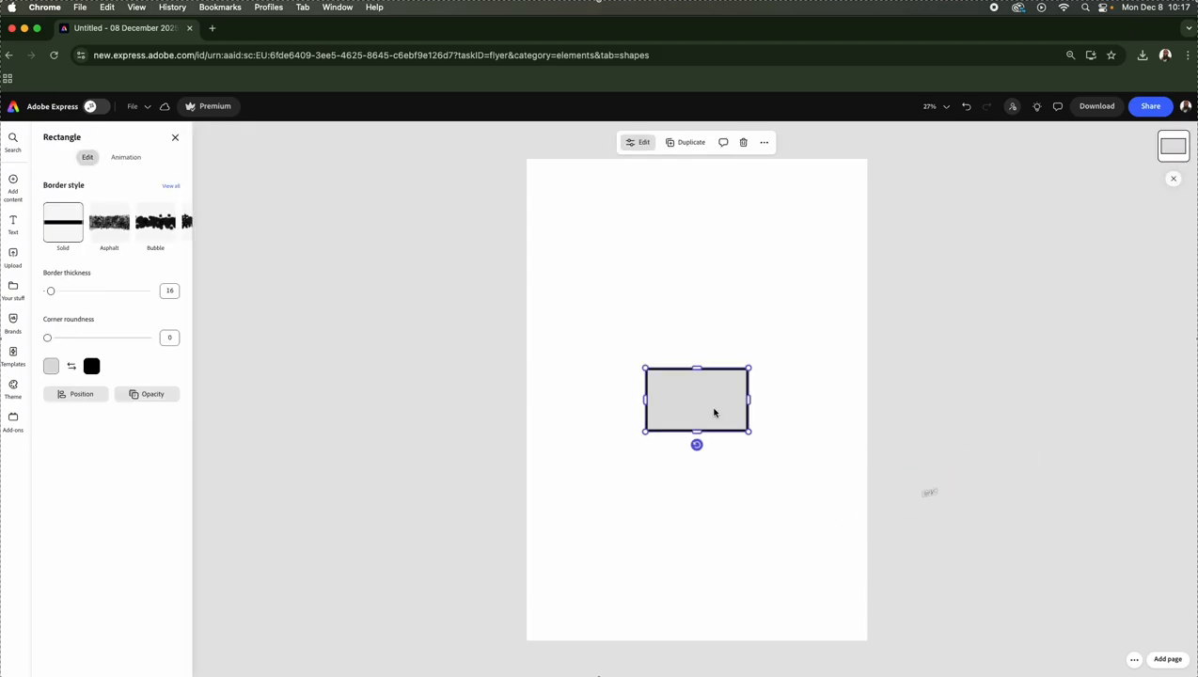
pyautogui.click(92, 367)
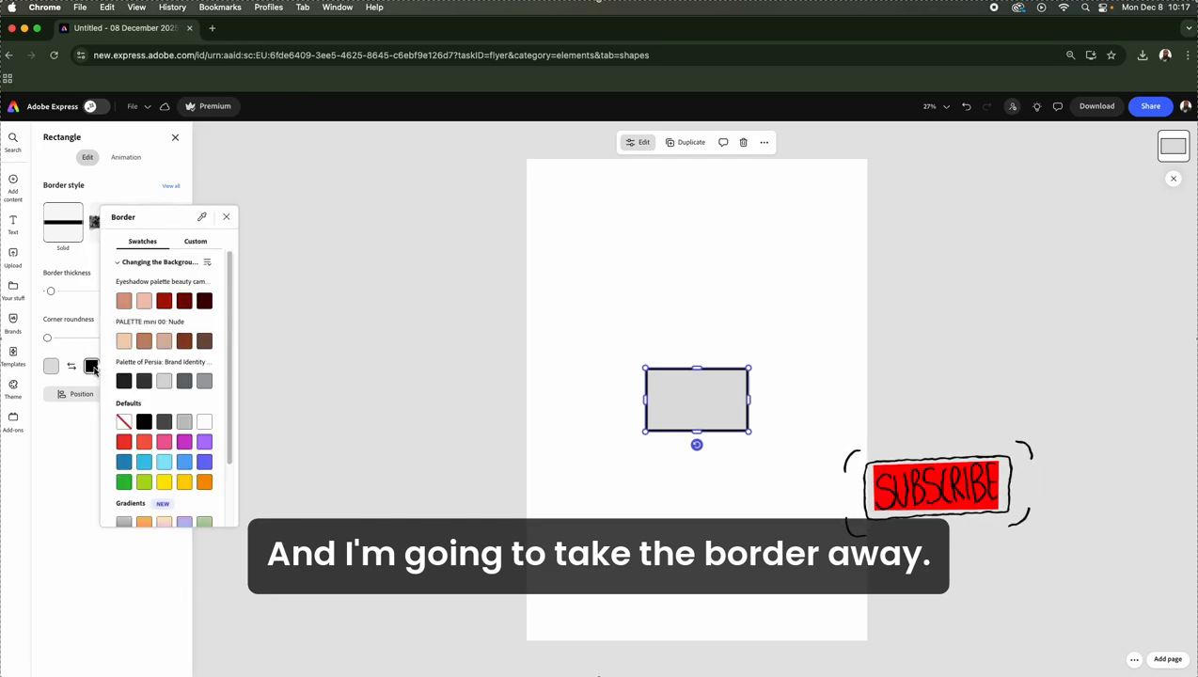
pyautogui.click(123, 424)
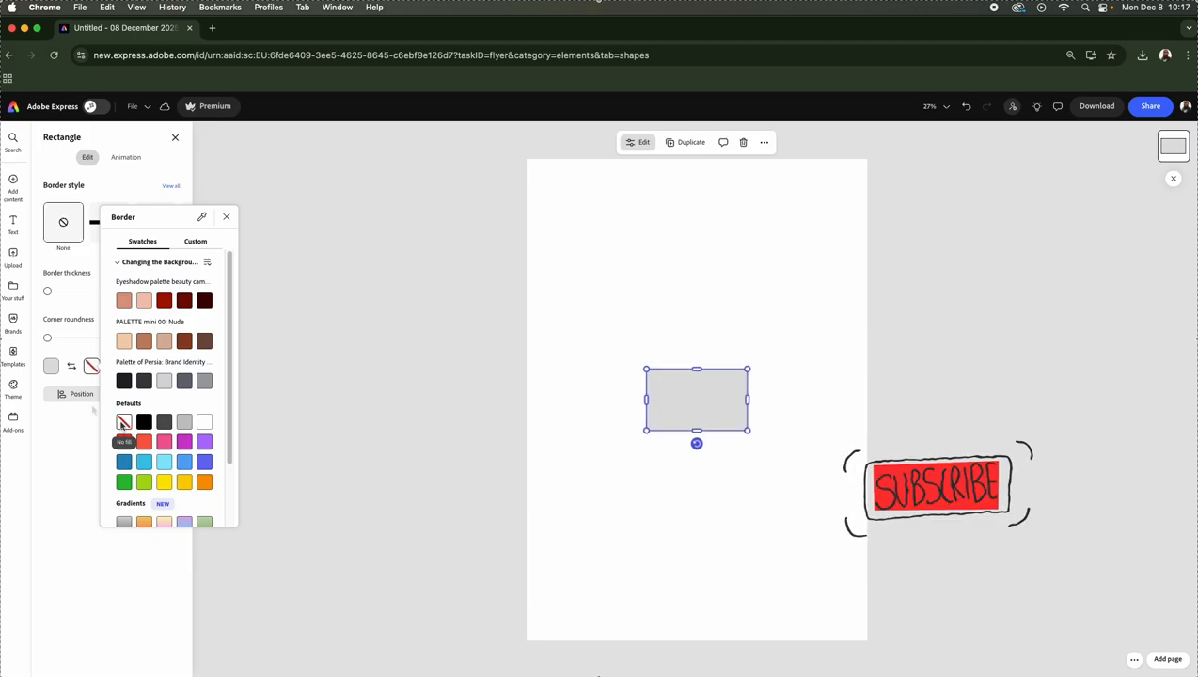
pyautogui.click(51, 367)
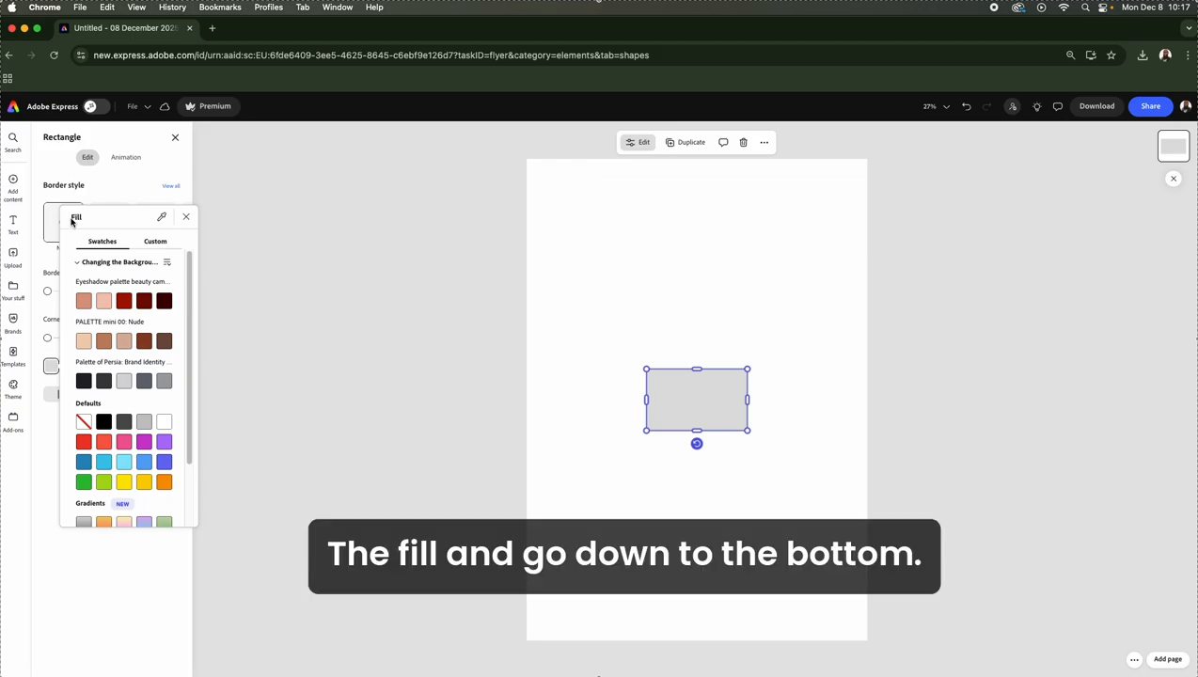
pyautogui.scroll(-2, 132, 414)
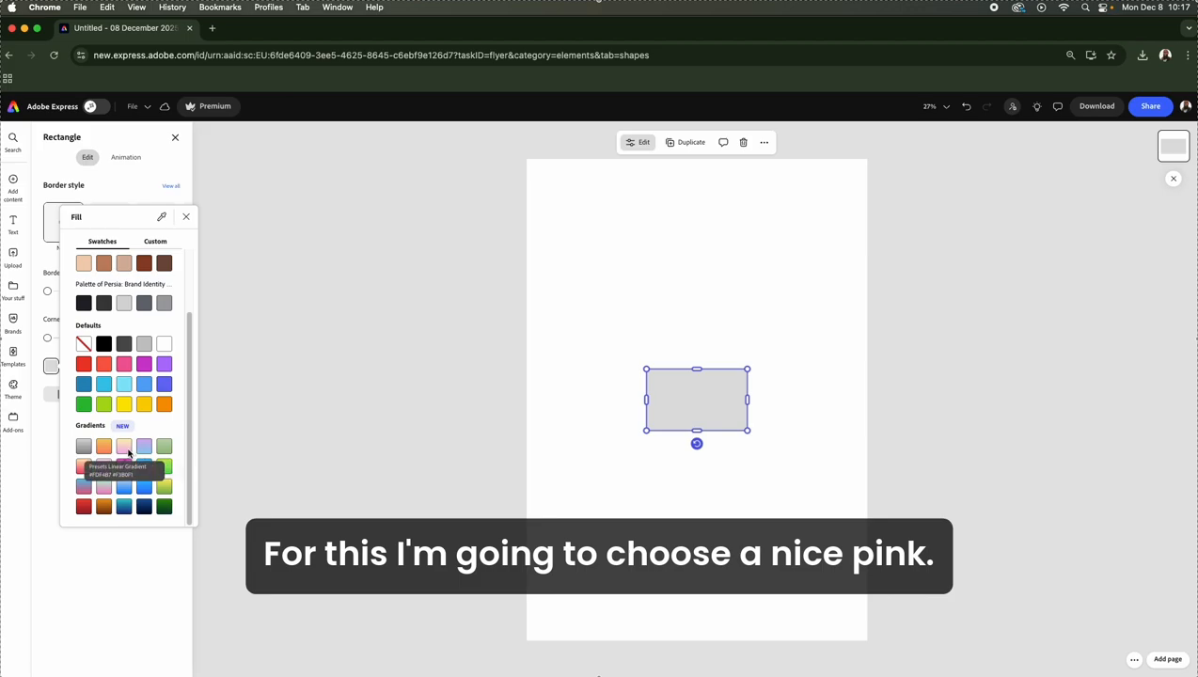
pyautogui.click(124, 451)
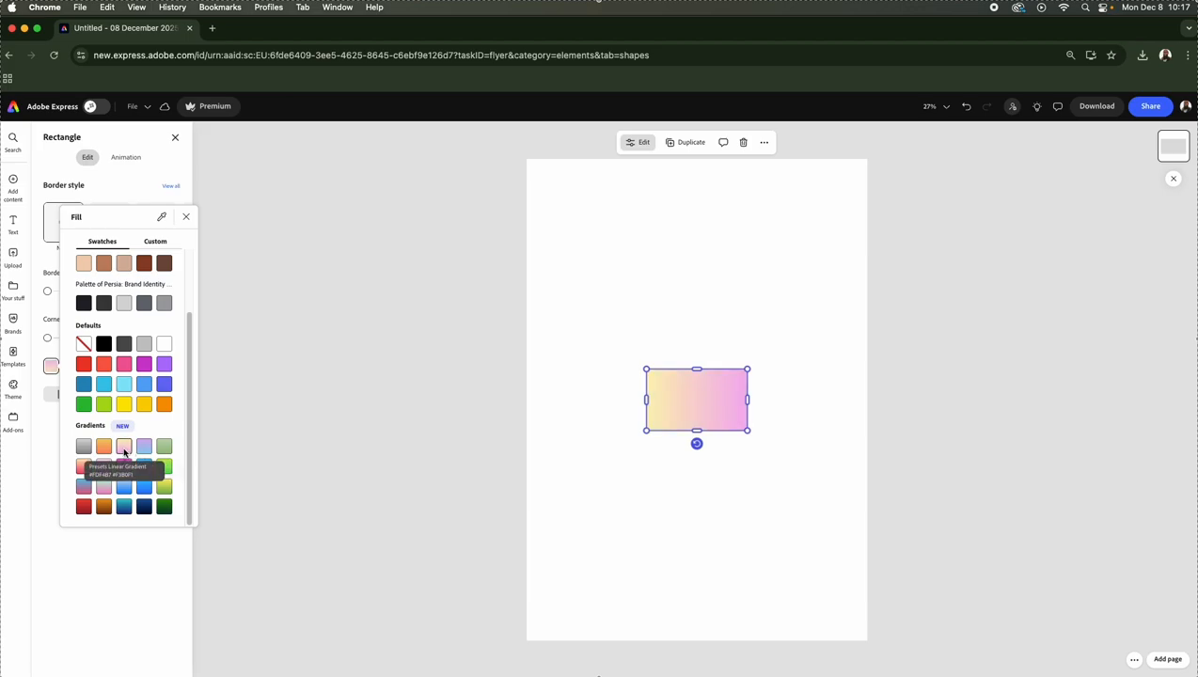
pyautogui.click(675, 396)
# Resize the gradient rectangle to cover the entire page
pyautogui.moveTo(647, 370); pyautogui.dragTo(565, 236)
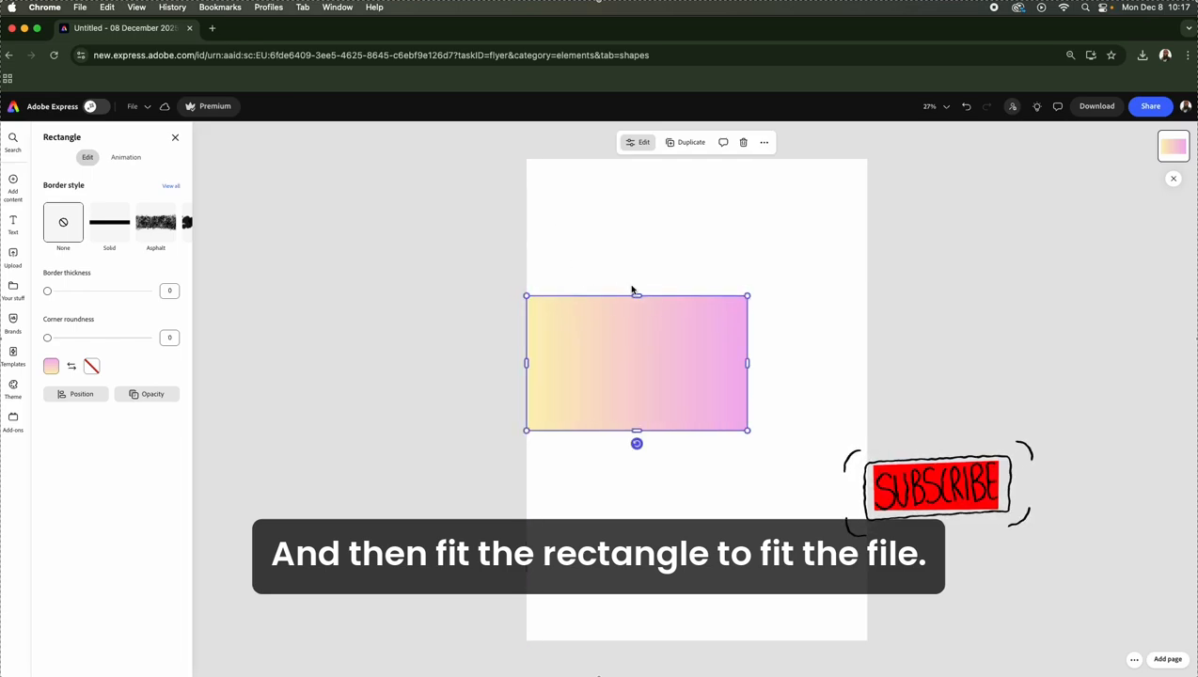
pyautogui.moveTo(638, 297); pyautogui.dragTo(637, 159)
pyautogui.moveTo(747, 295); pyautogui.dragTo(867, 295)
pyautogui.moveTo(697, 433); pyautogui.dragTo(695, 642)
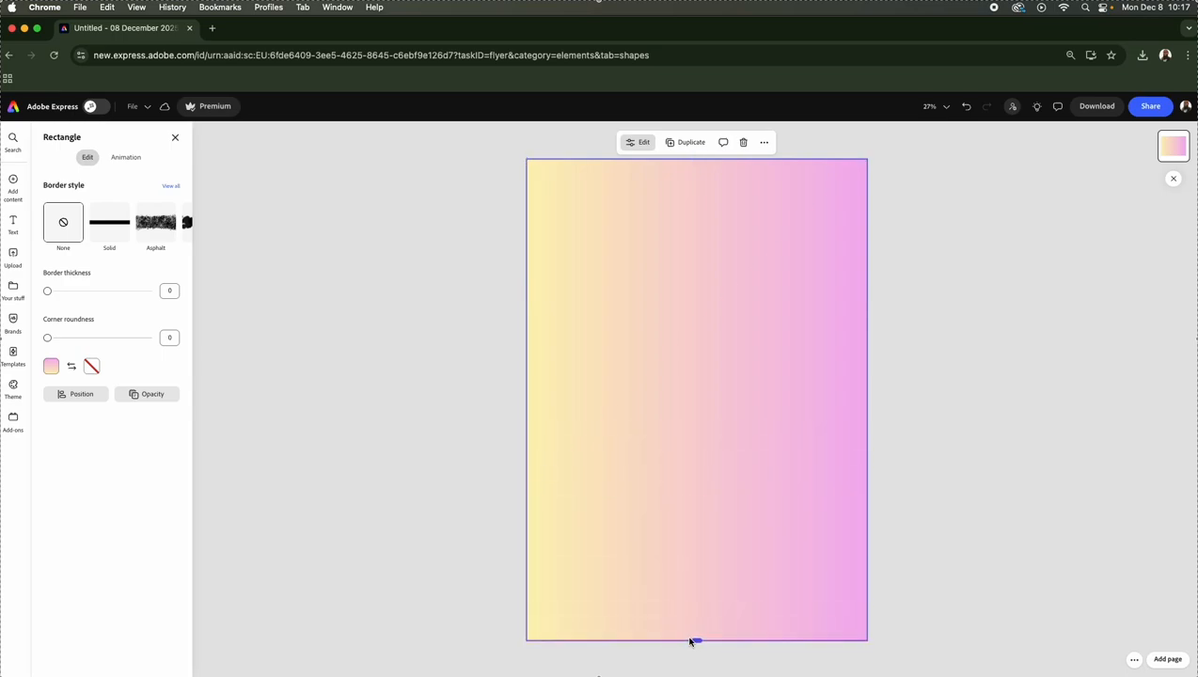
# Deselect the rectangle and download the page as a PNG at size 1
pyautogui.click(986, 565)
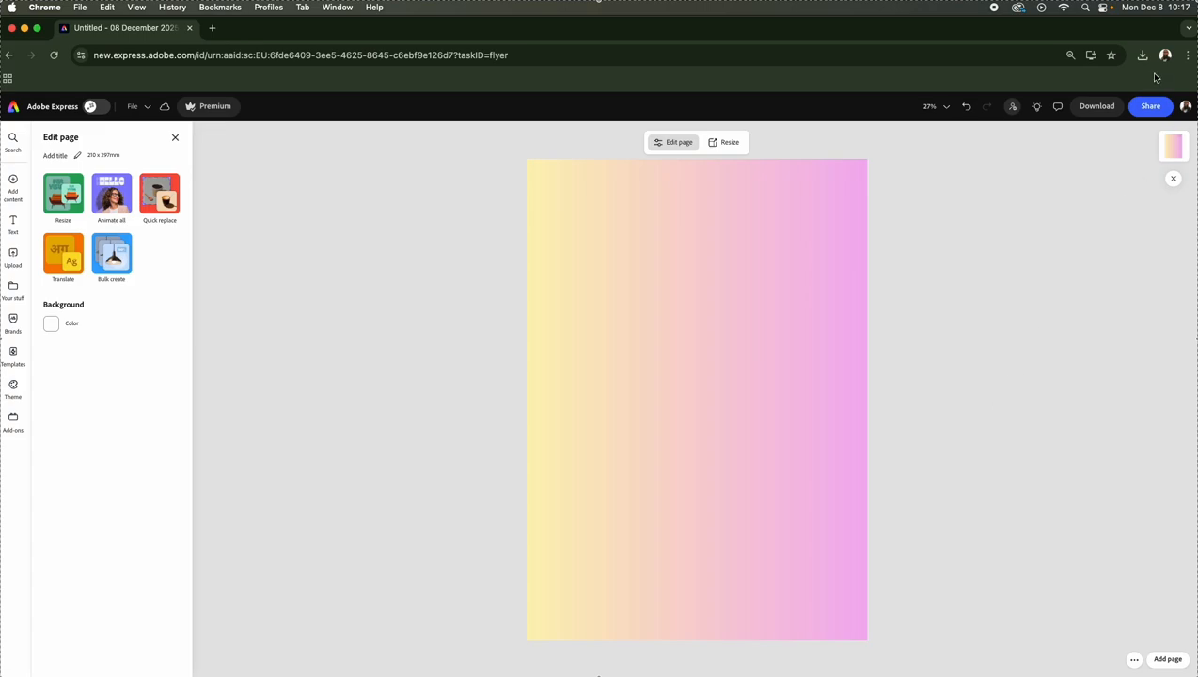
pyautogui.click(1096, 106)
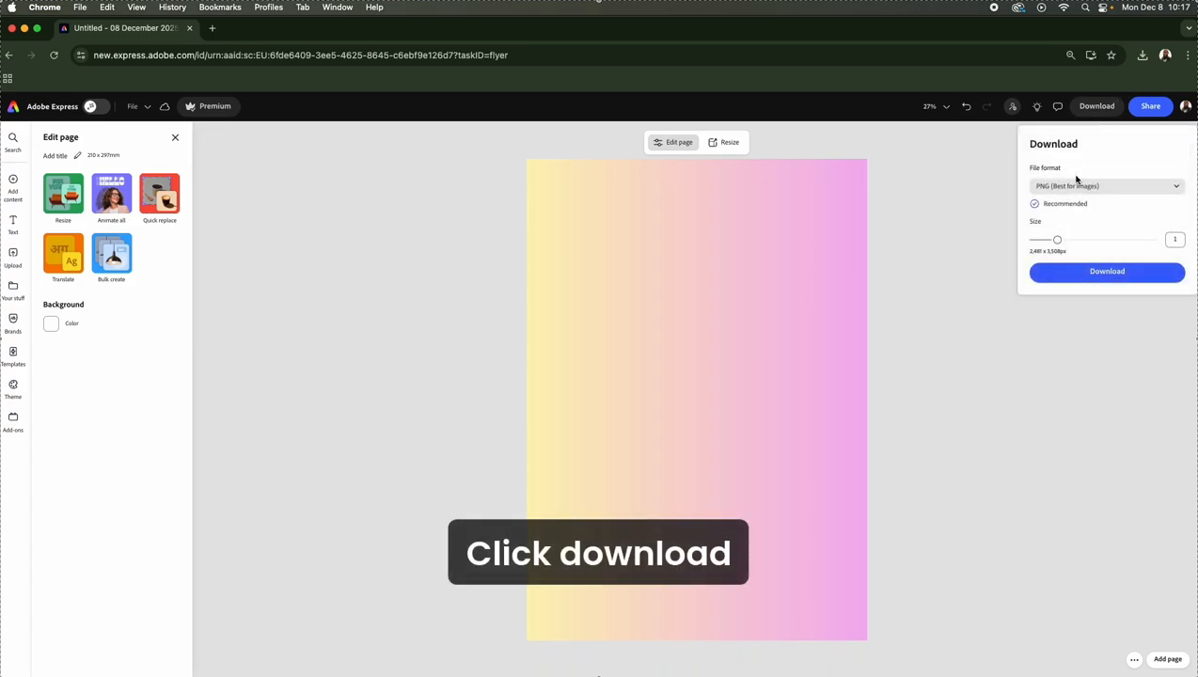
pyautogui.click(1099, 273)
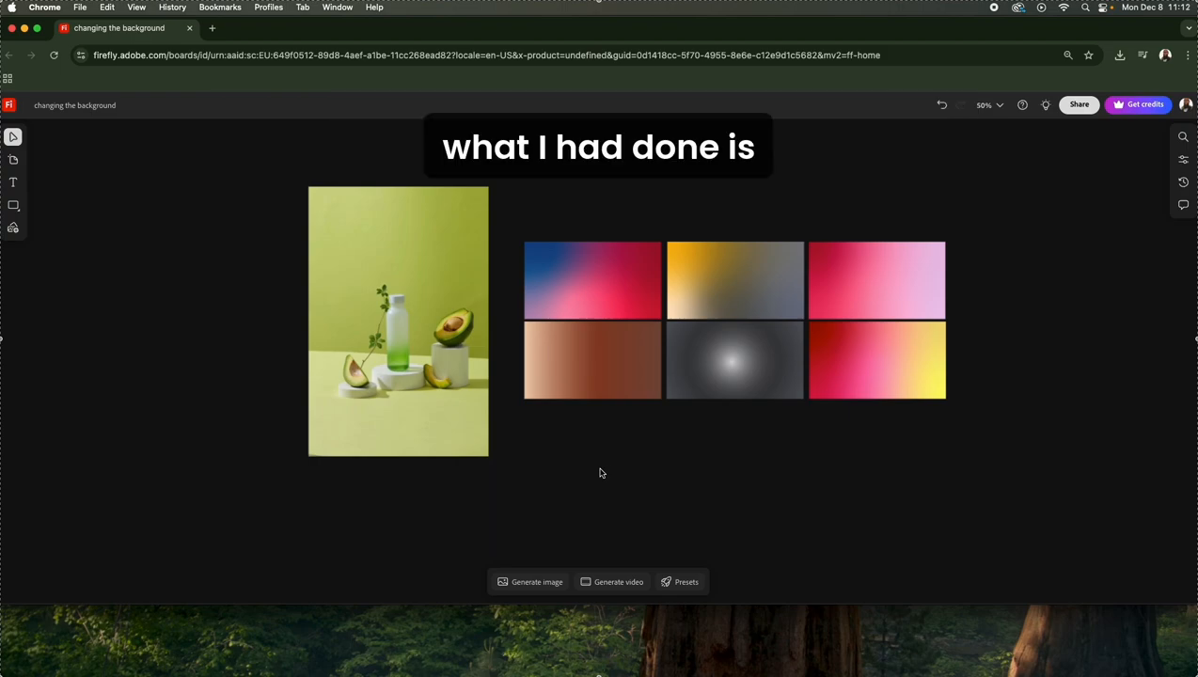
# In the Adobe Firefly board, look over the stock images found for "product" and close the search
pyautogui.click(1185, 139)
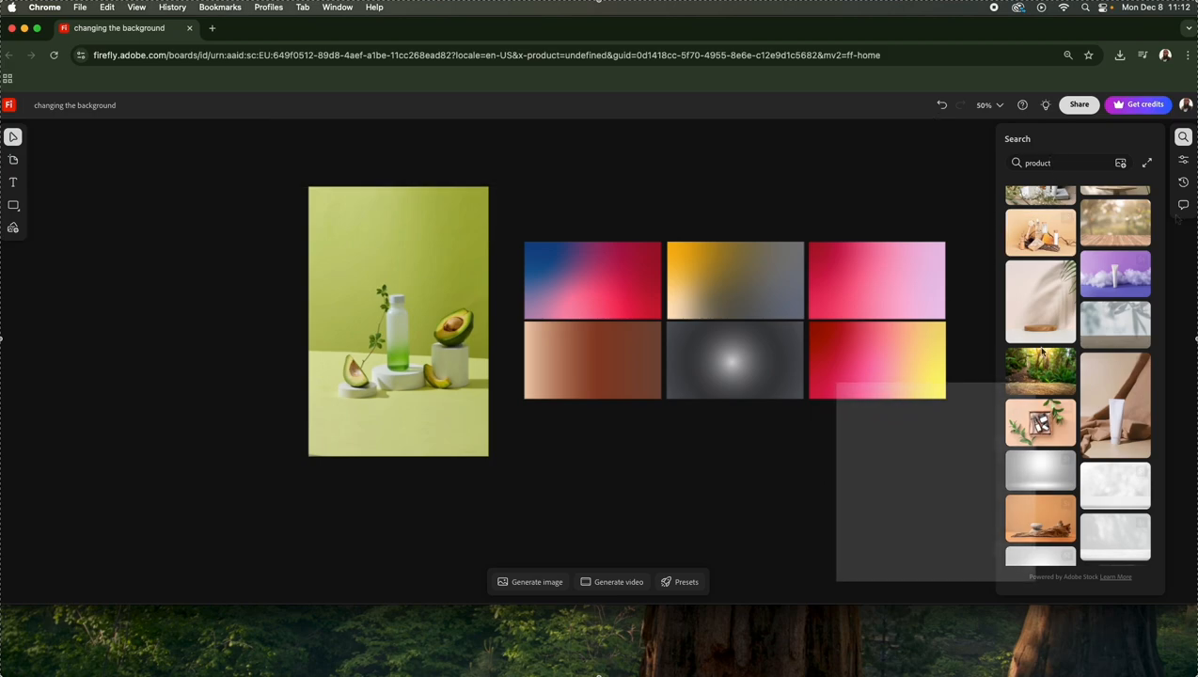
pyautogui.click(1183, 138)
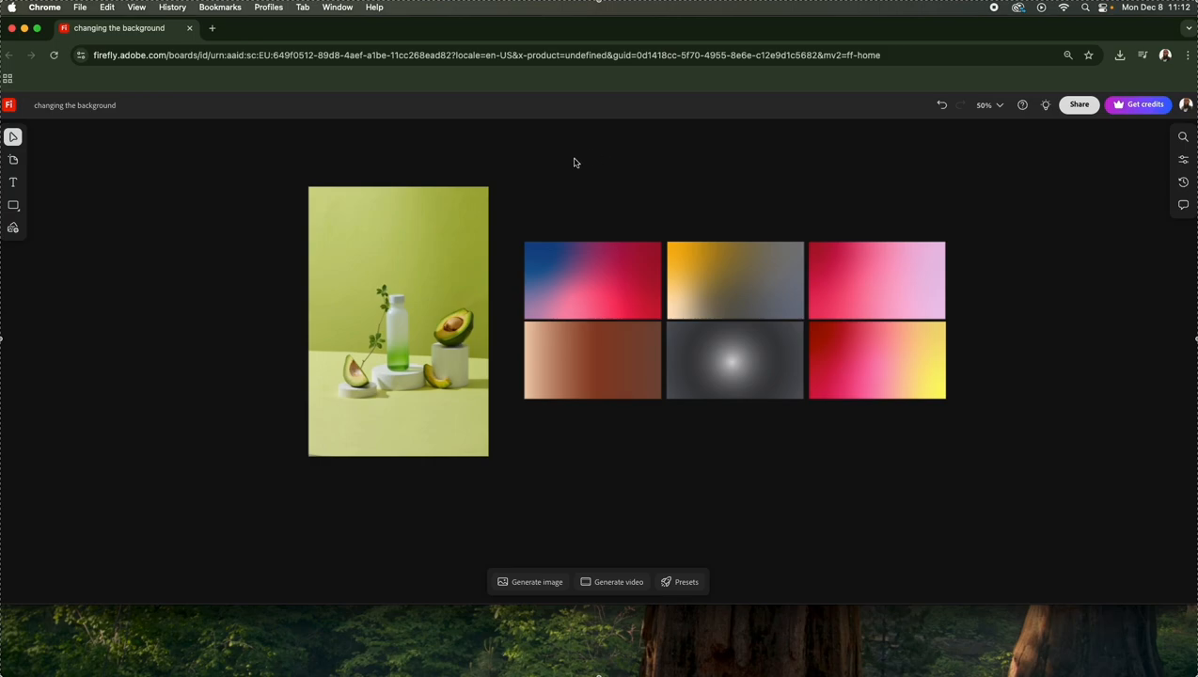
# Start an image generation from the green avocado product photo and remove the Soft Color Gradient sub-prompt
pyautogui.click(407, 272)
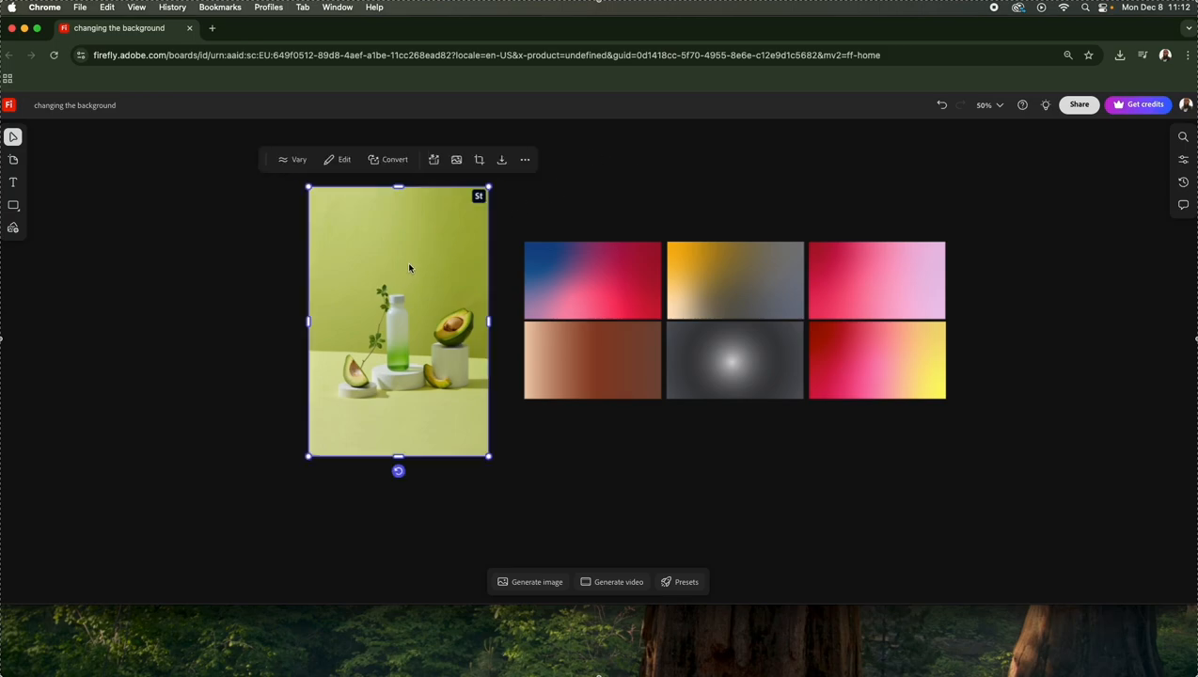
pyautogui.click(528, 585)
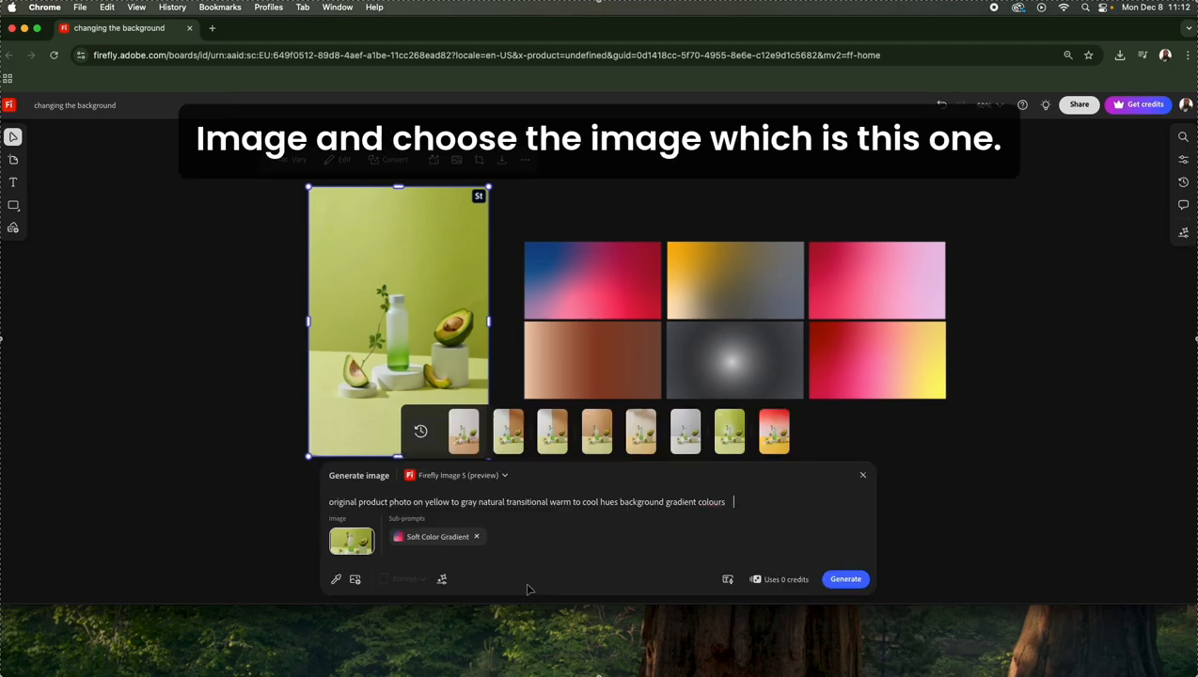
pyautogui.moveTo(350, 549)
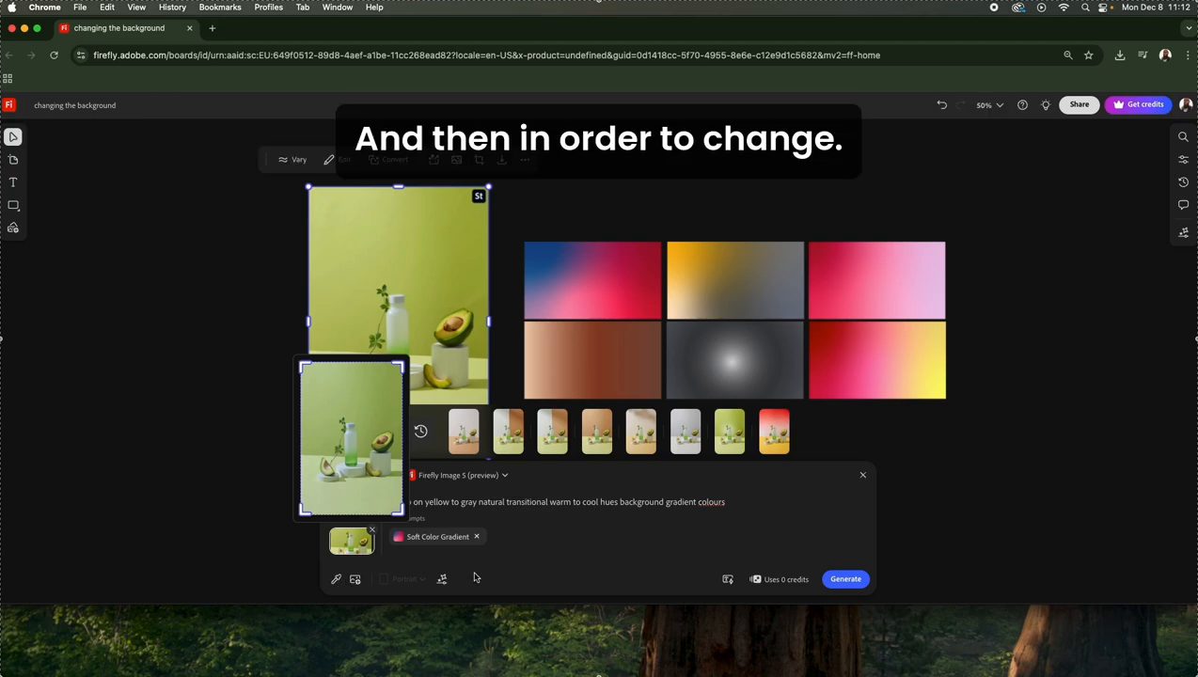
pyautogui.click(478, 536)
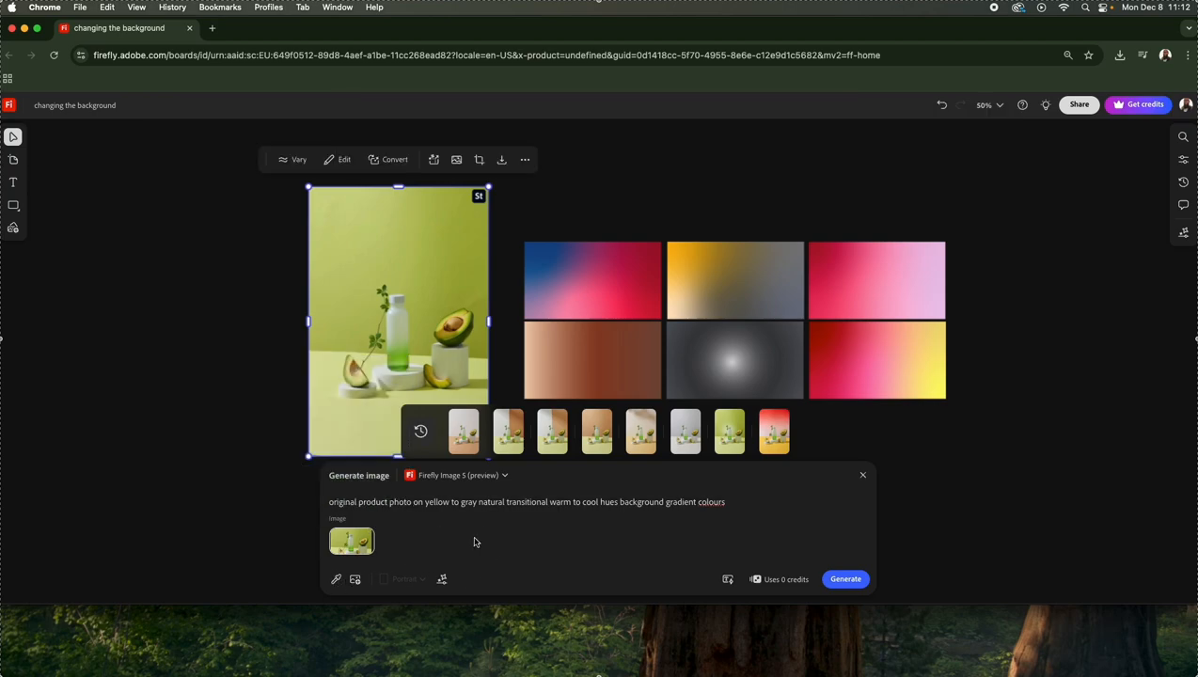
# Sample the blue-and-red gradient and the brown gradient on the board to examine their suggested prompt options
pyautogui.click(336, 582)
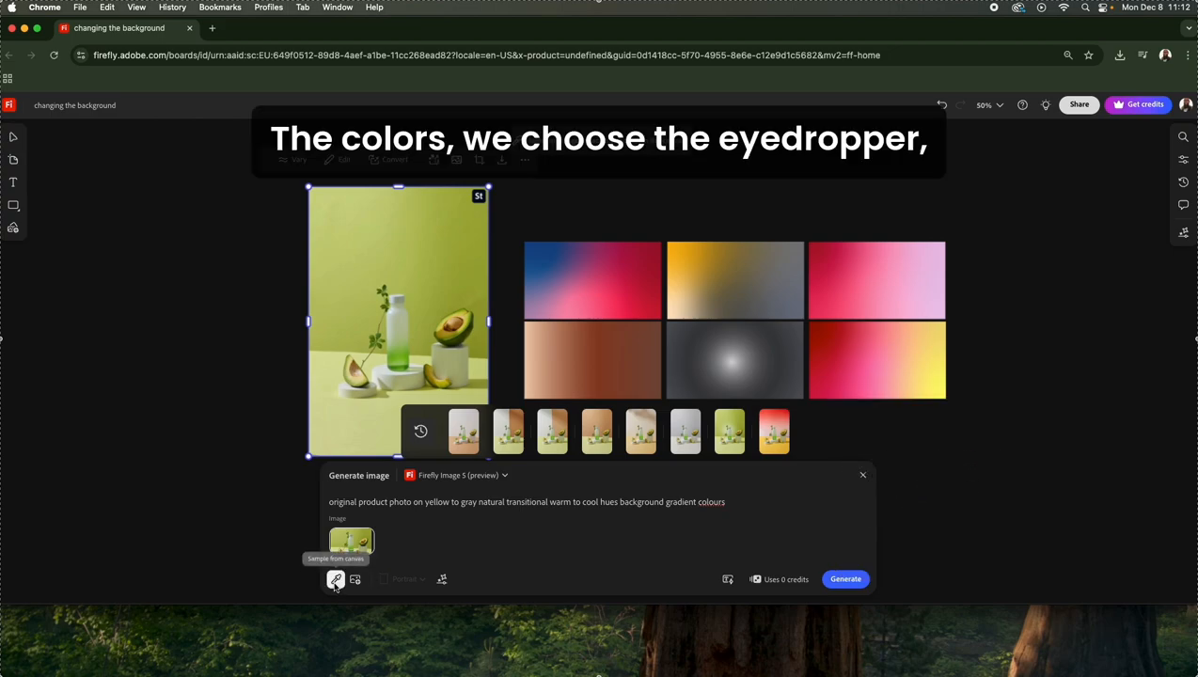
pyautogui.click(568, 283)
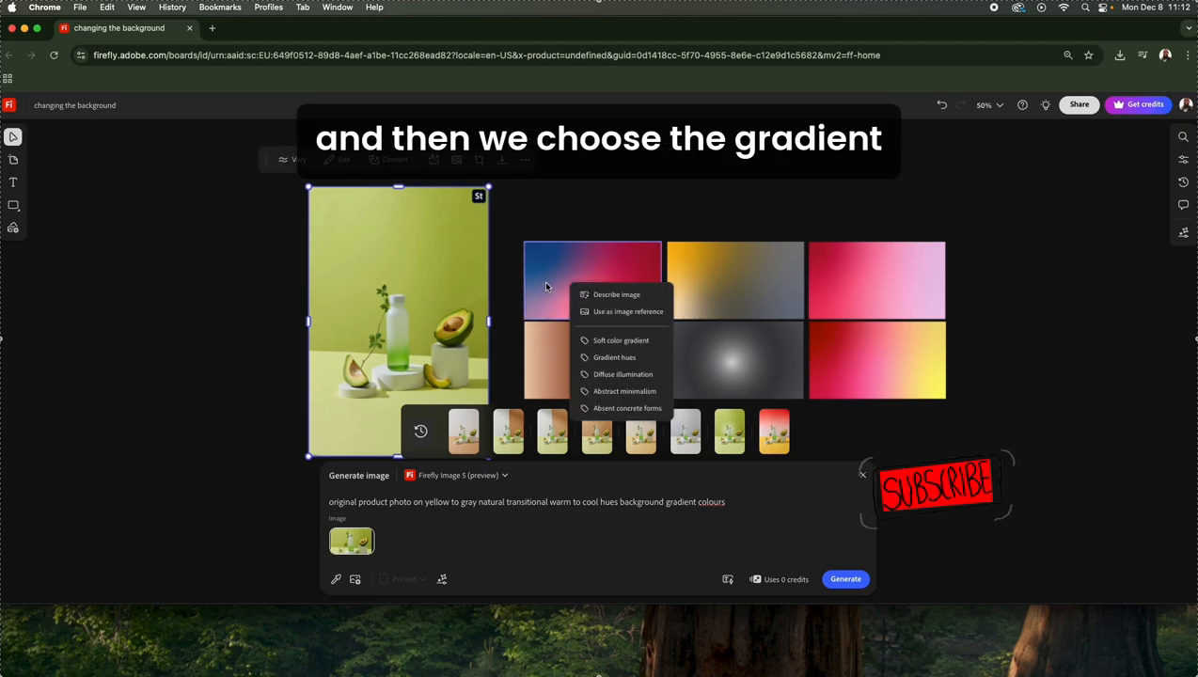
pyautogui.click(555, 280)
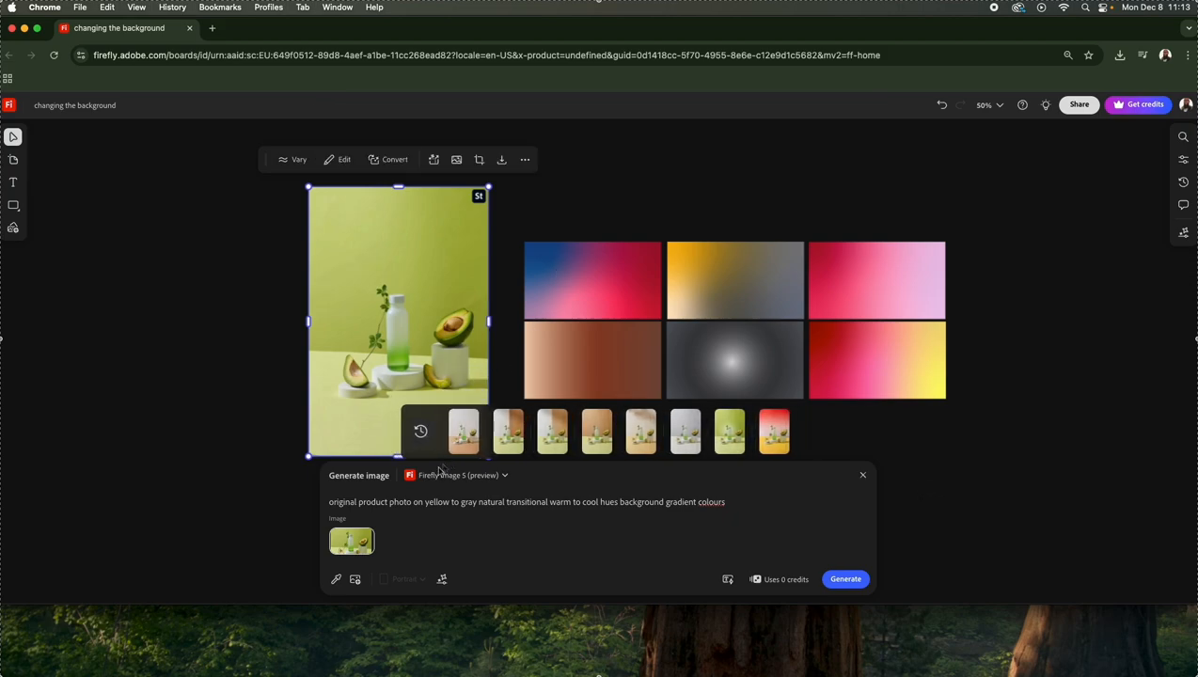
pyautogui.click(336, 583)
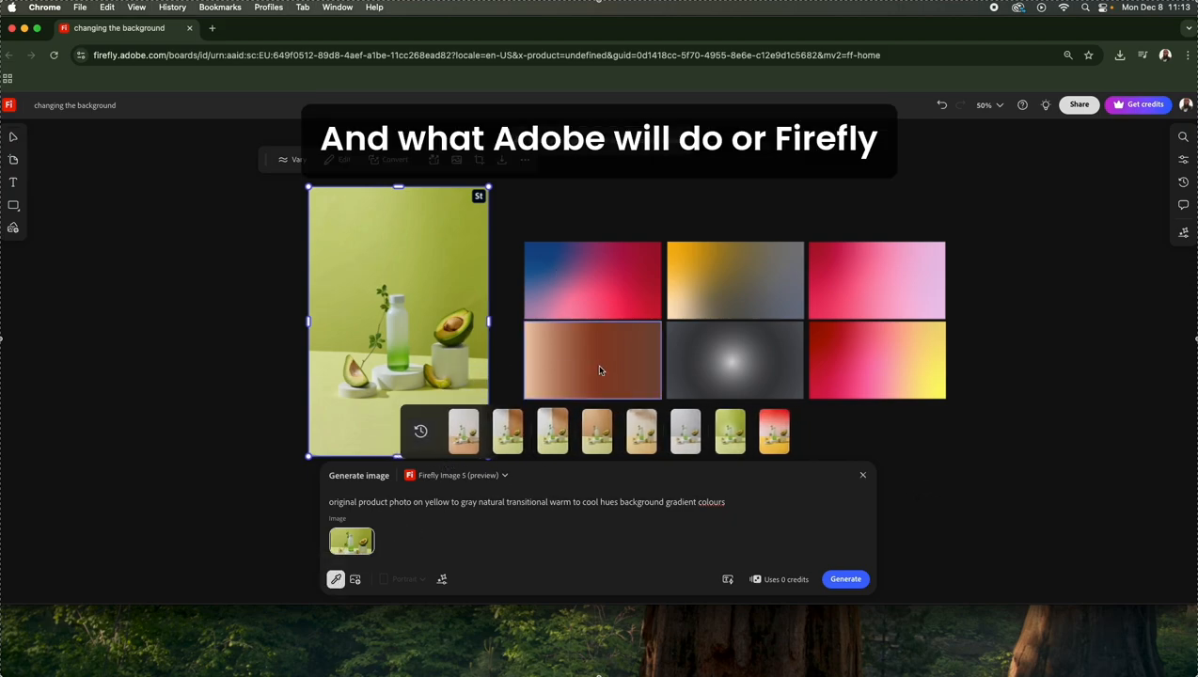
pyautogui.click(602, 369)
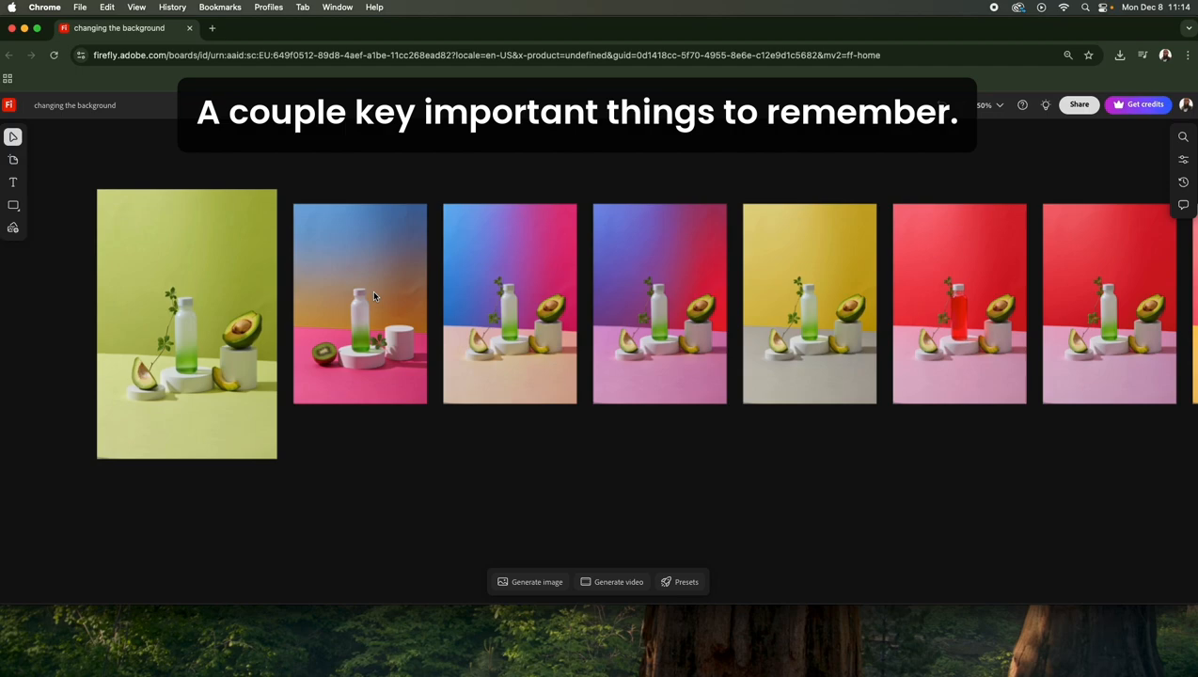
# Load the generation settings of the blue-to-orange and blue-to-pink product images to examine their prompts and sub-prompts
pyautogui.click(373, 297)
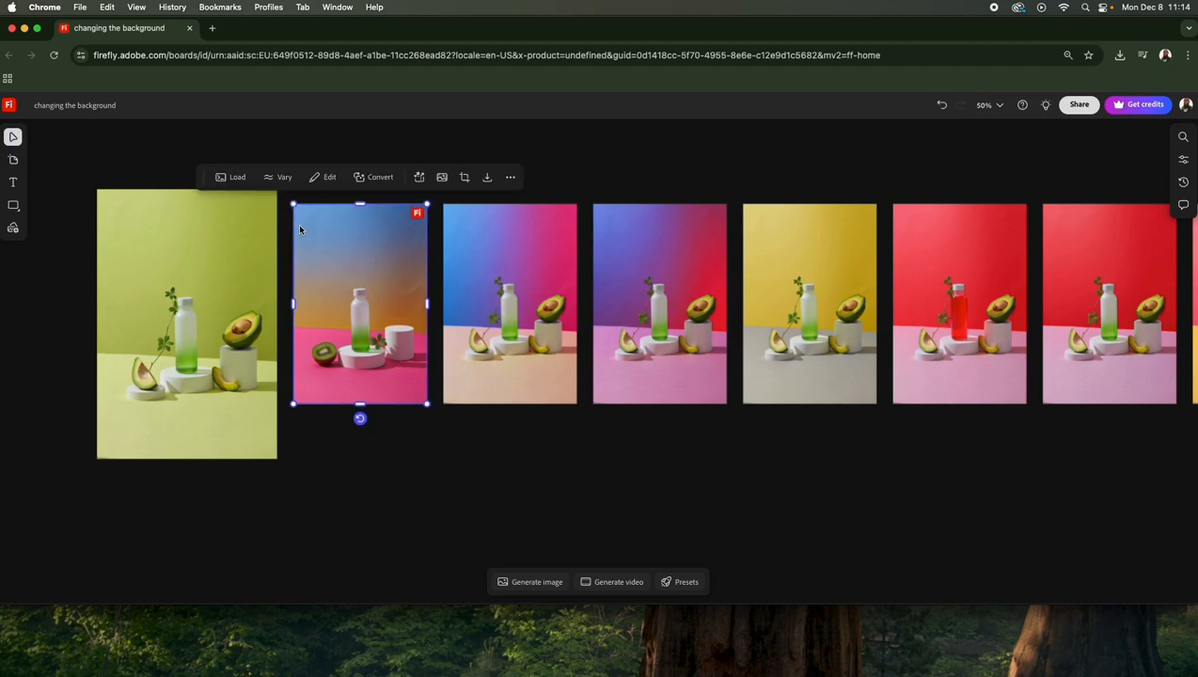
pyautogui.click(235, 177)
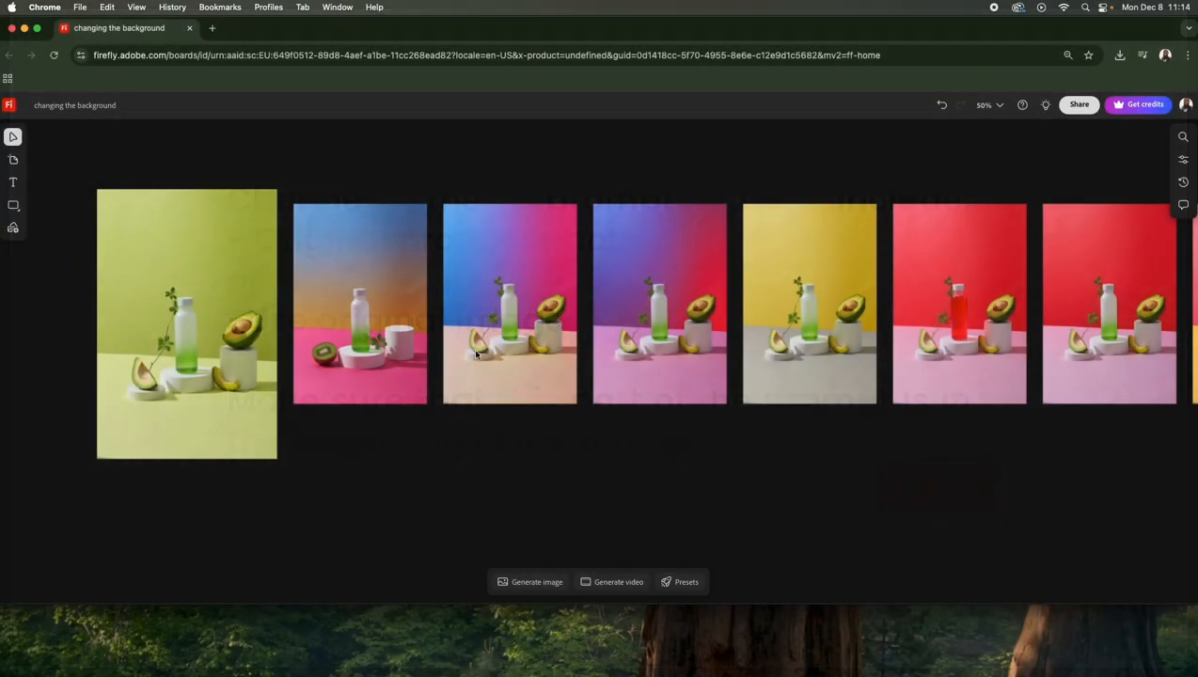
pyautogui.click(505, 324)
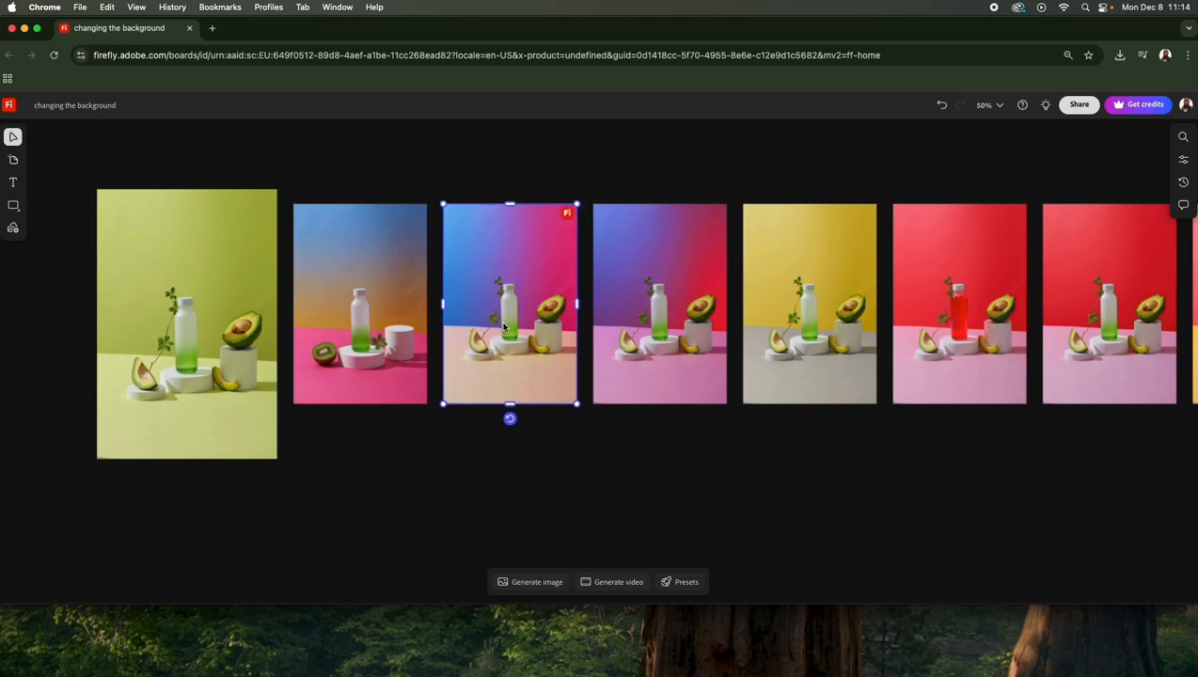
pyautogui.click(379, 178)
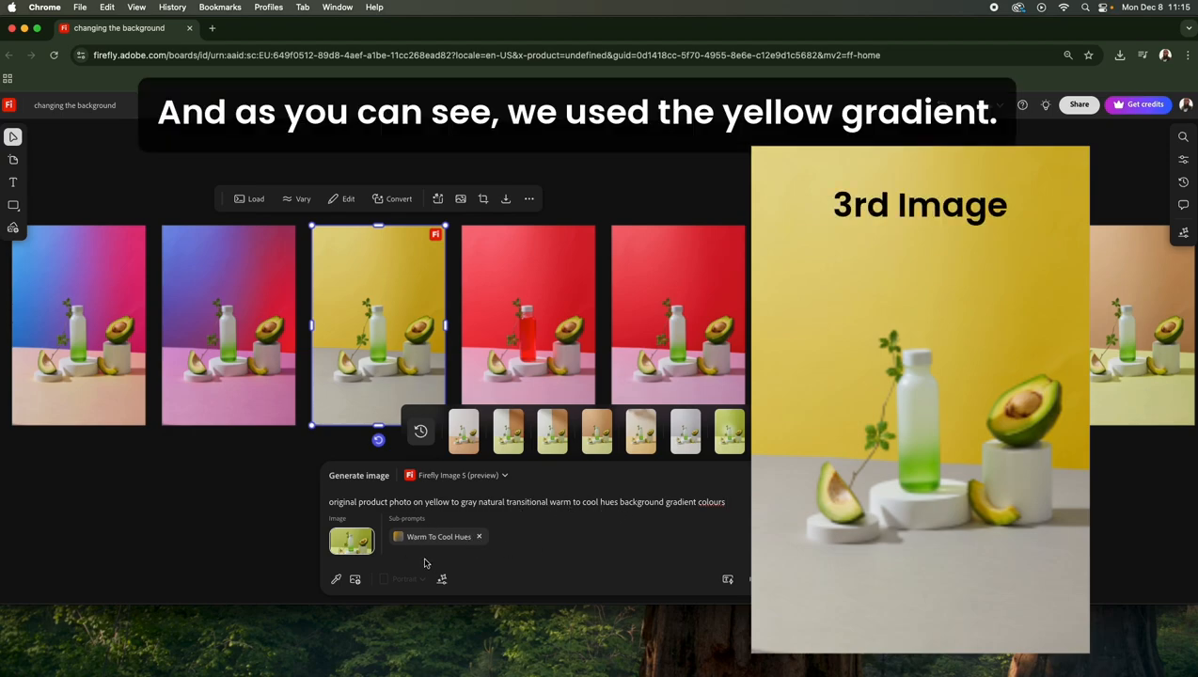
pyautogui.moveTo(396, 538)
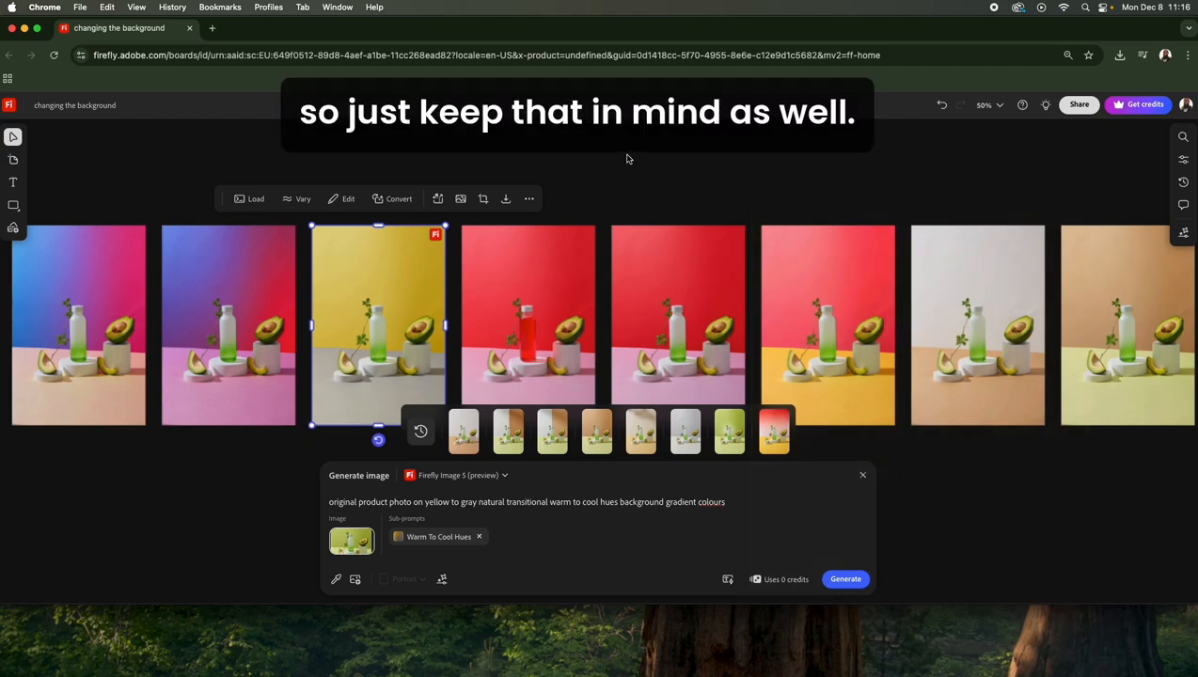
# Review the prompts behind the two red-and-pink product images and the red-and-yellow one, and close the generation settings
pyautogui.click(542, 345)
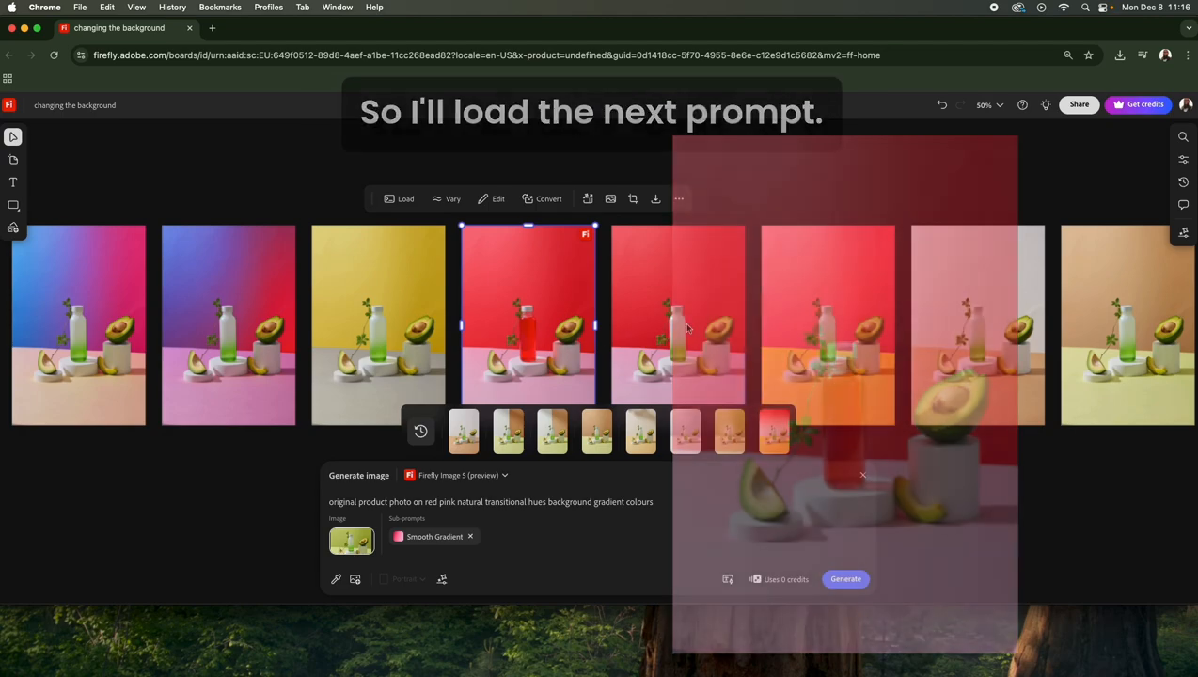
pyautogui.click(687, 328)
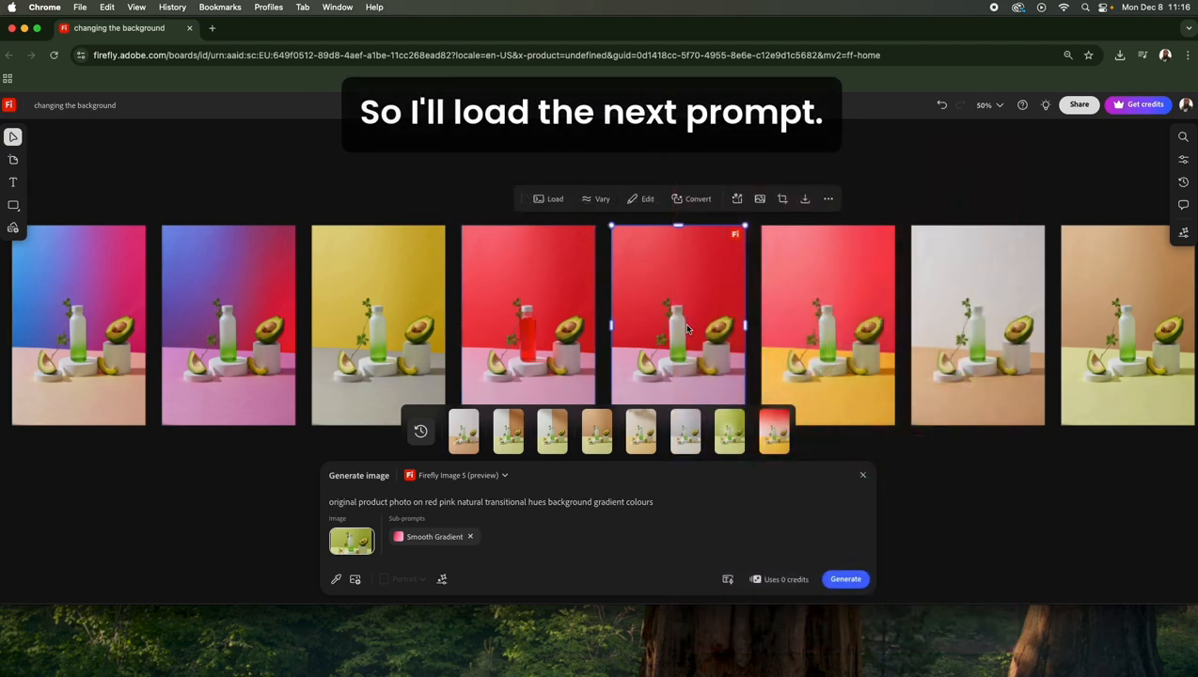
pyautogui.click(553, 200)
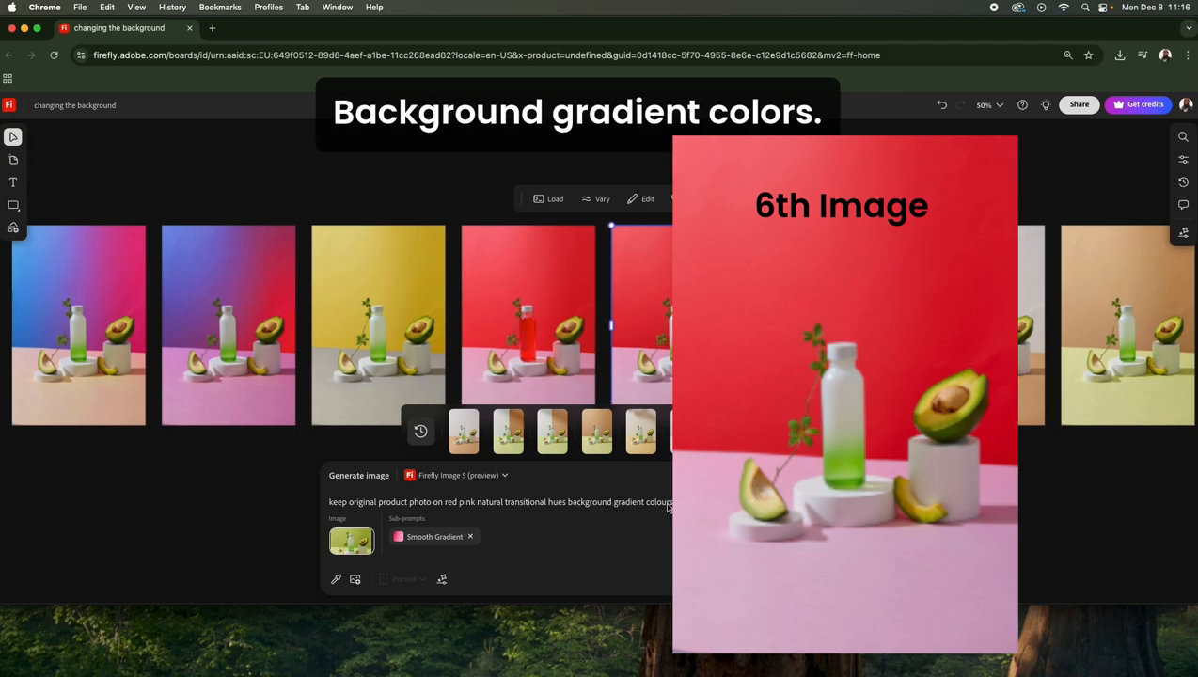
pyautogui.click(827, 355)
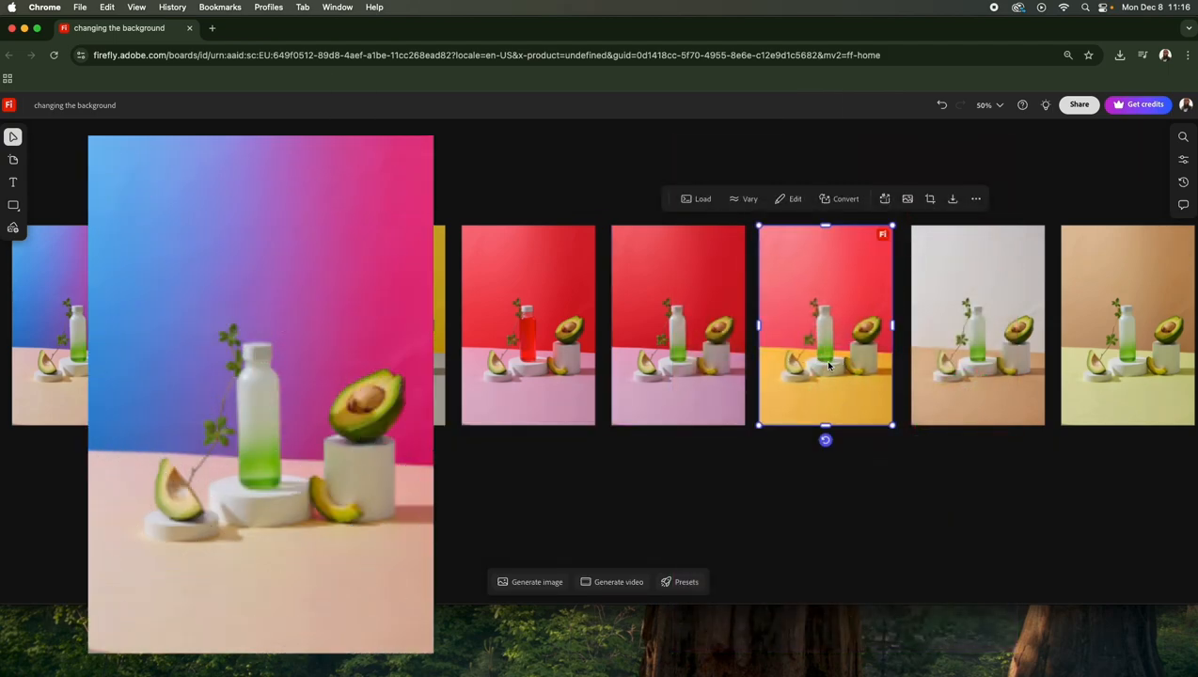
pyautogui.click(697, 199)
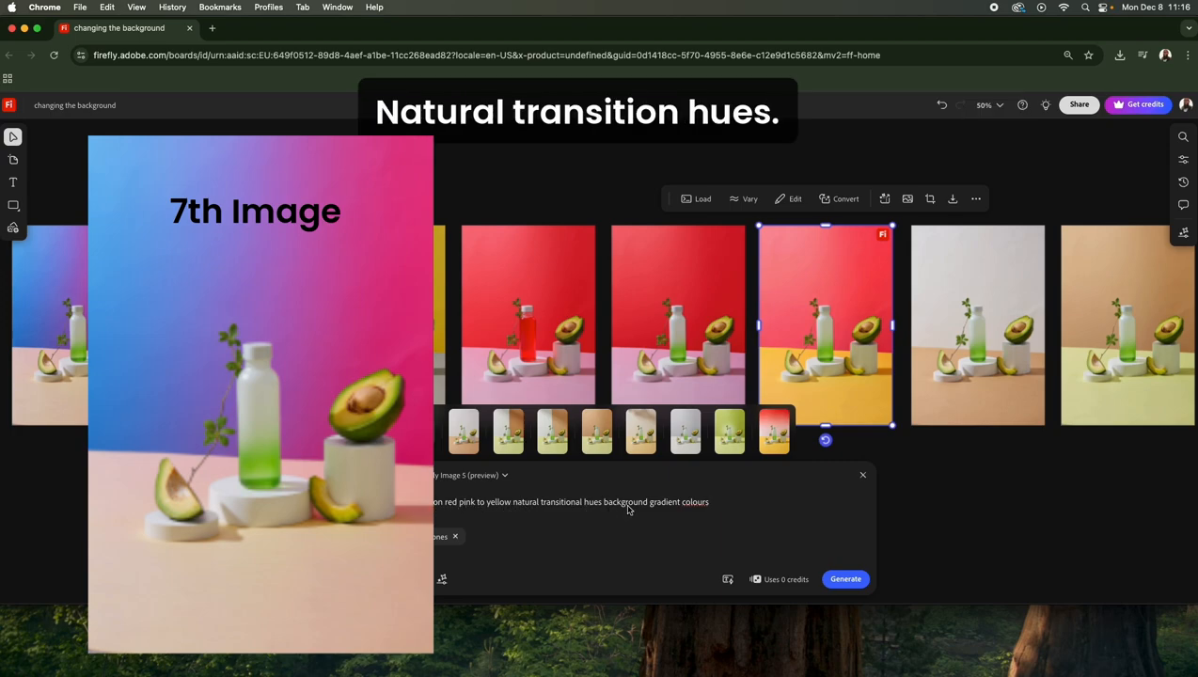
pyautogui.click(934, 504)
# Load the prompts of the white-and-brown and the brown-and-green product images to compare their background wording
pyautogui.press('space')
pyautogui.moveTo(842, 496); pyautogui.dragTo(343, 492)
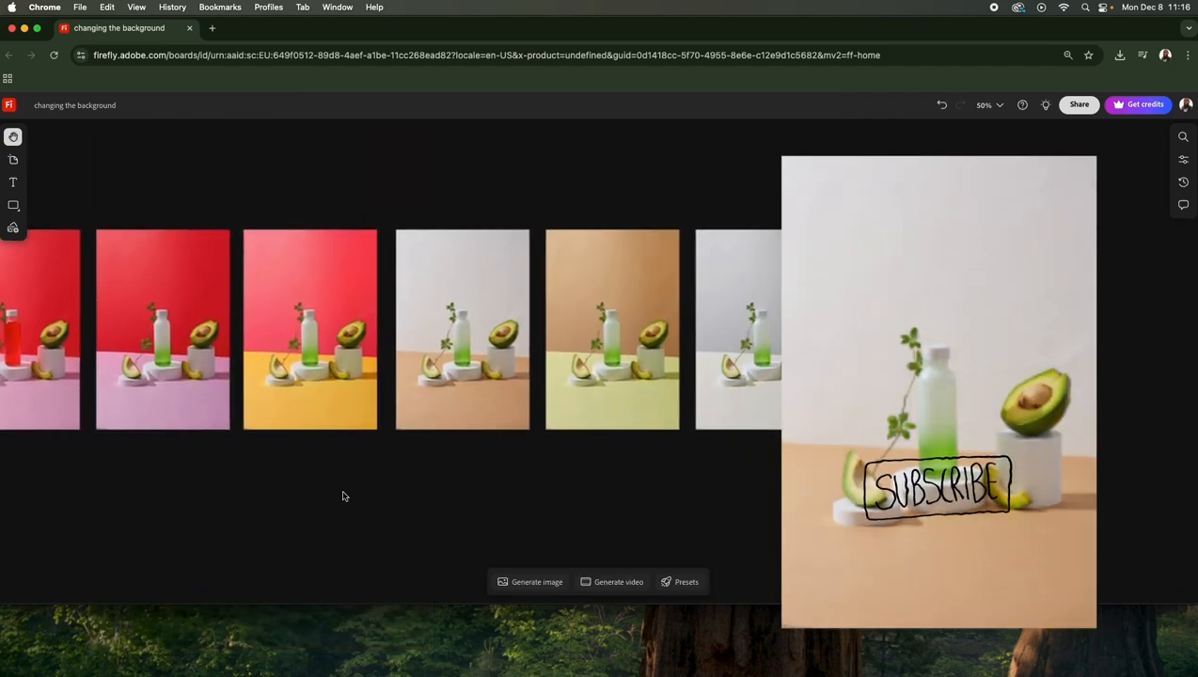
pyautogui.click(462, 343)
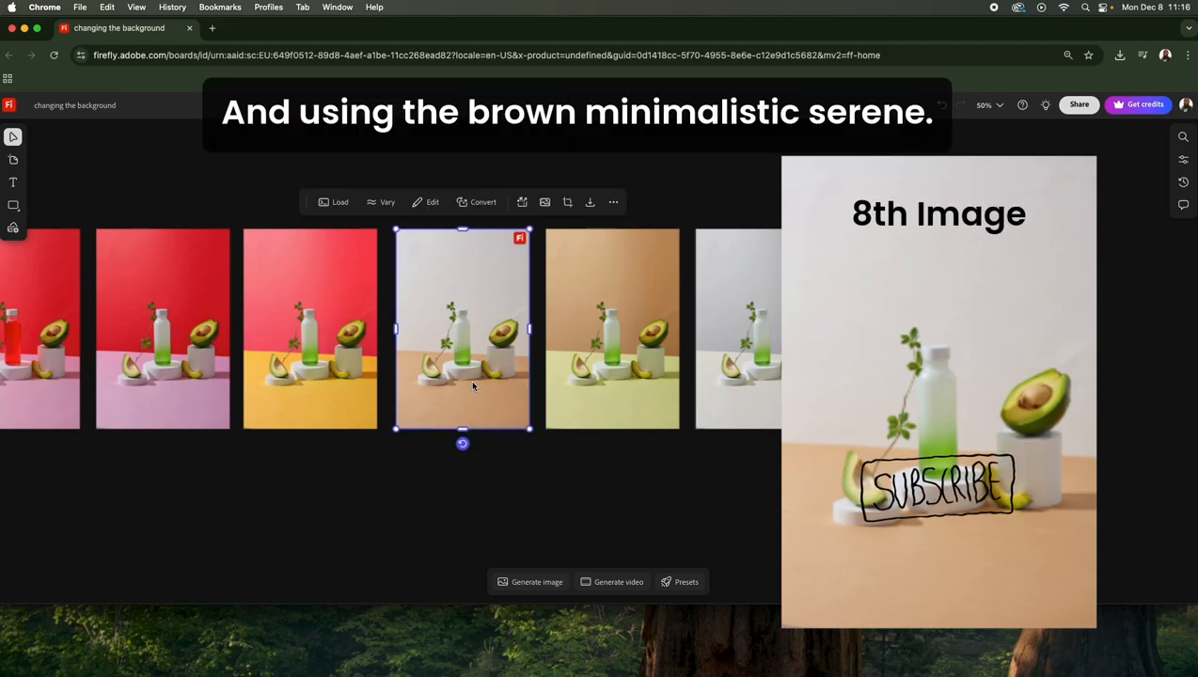
pyautogui.click(335, 202)
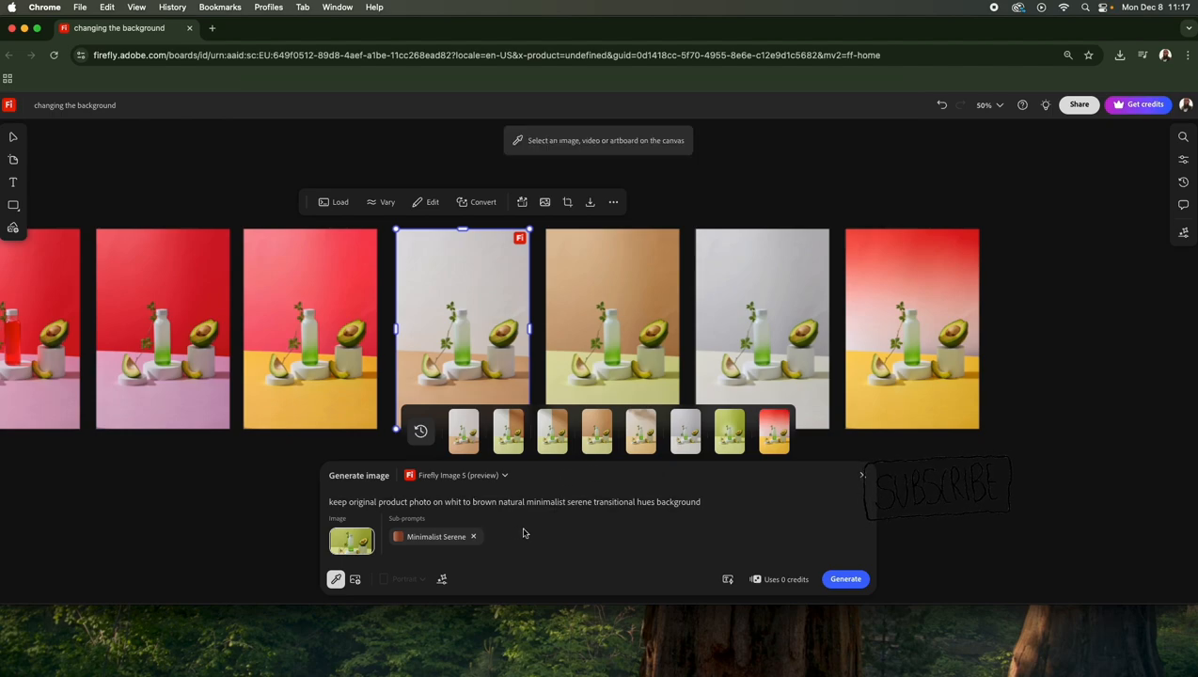
pyautogui.moveTo(626, 326)
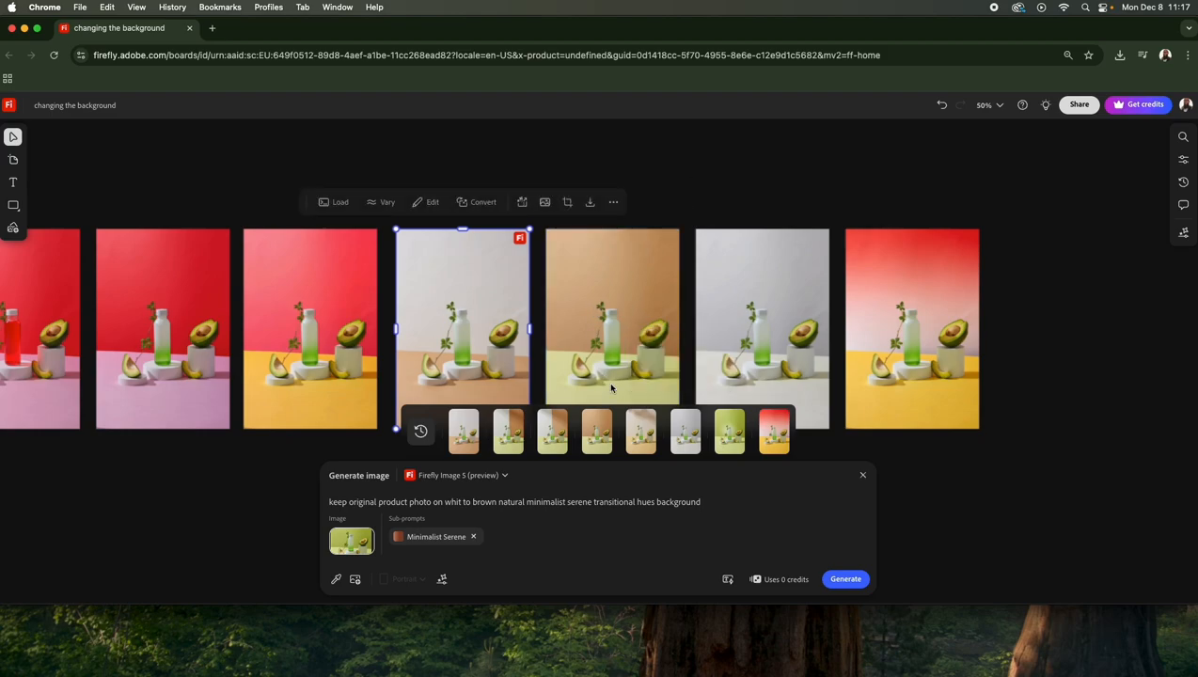
pyautogui.click(576, 326)
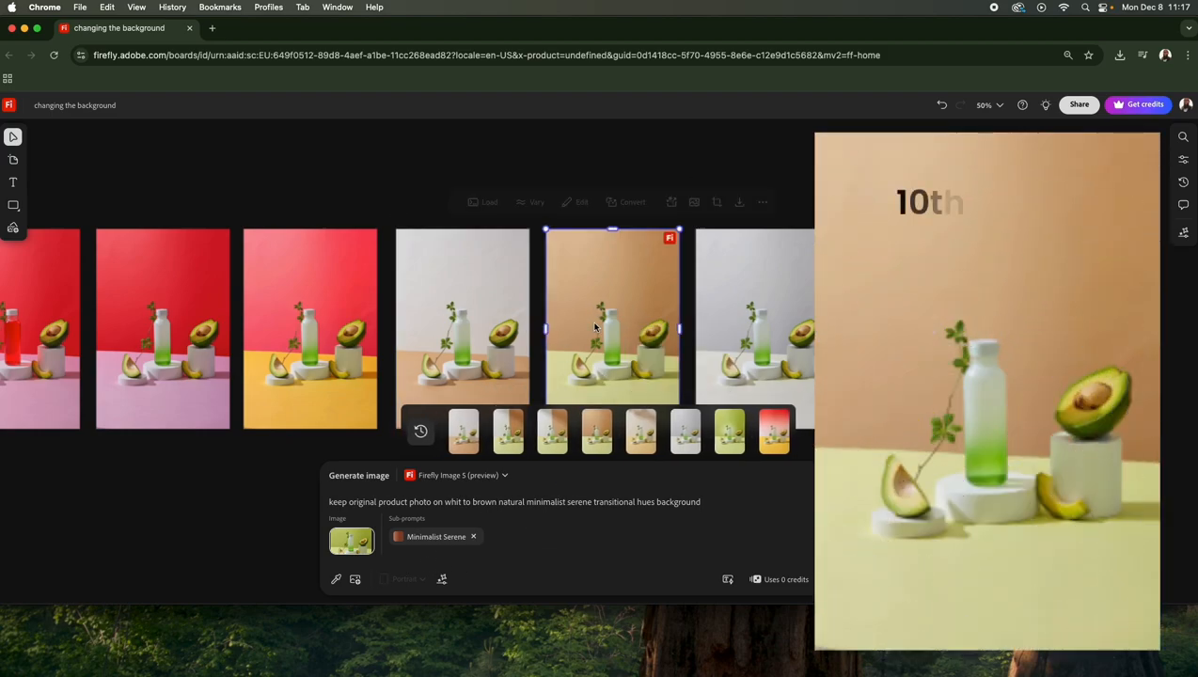
pyautogui.click(488, 206)
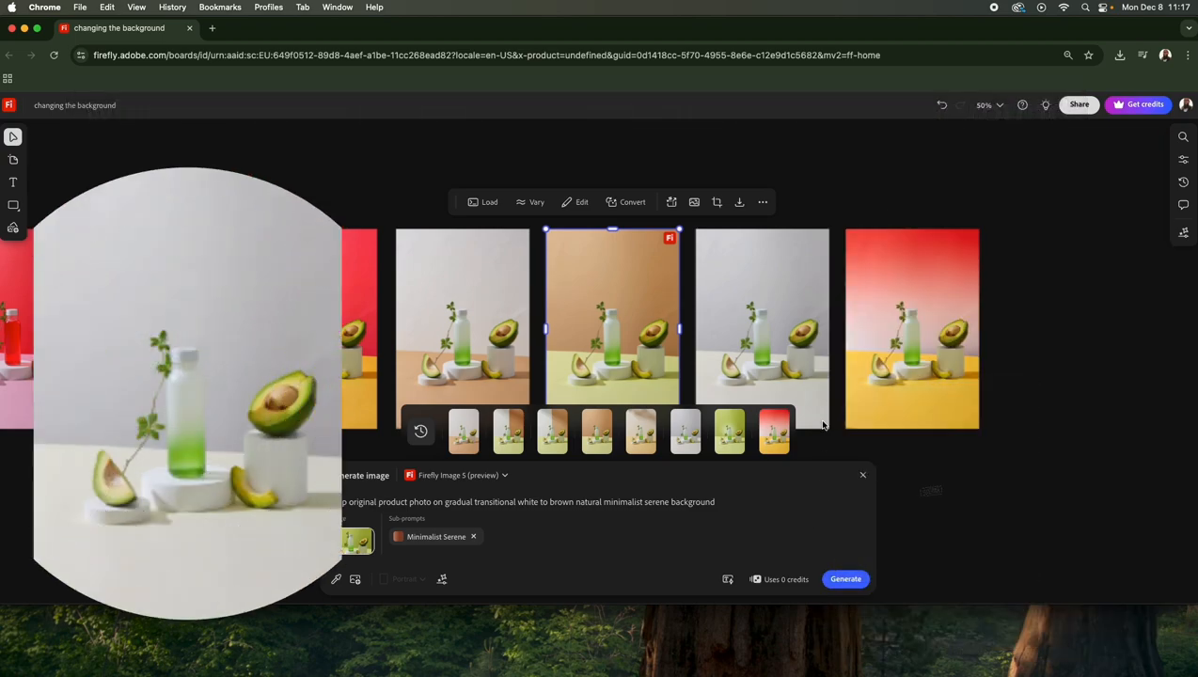
# Examine the prompts of the all-gray and the red-to-white-to-yellow product images, and deselect everything on the board
pyautogui.click(773, 322)
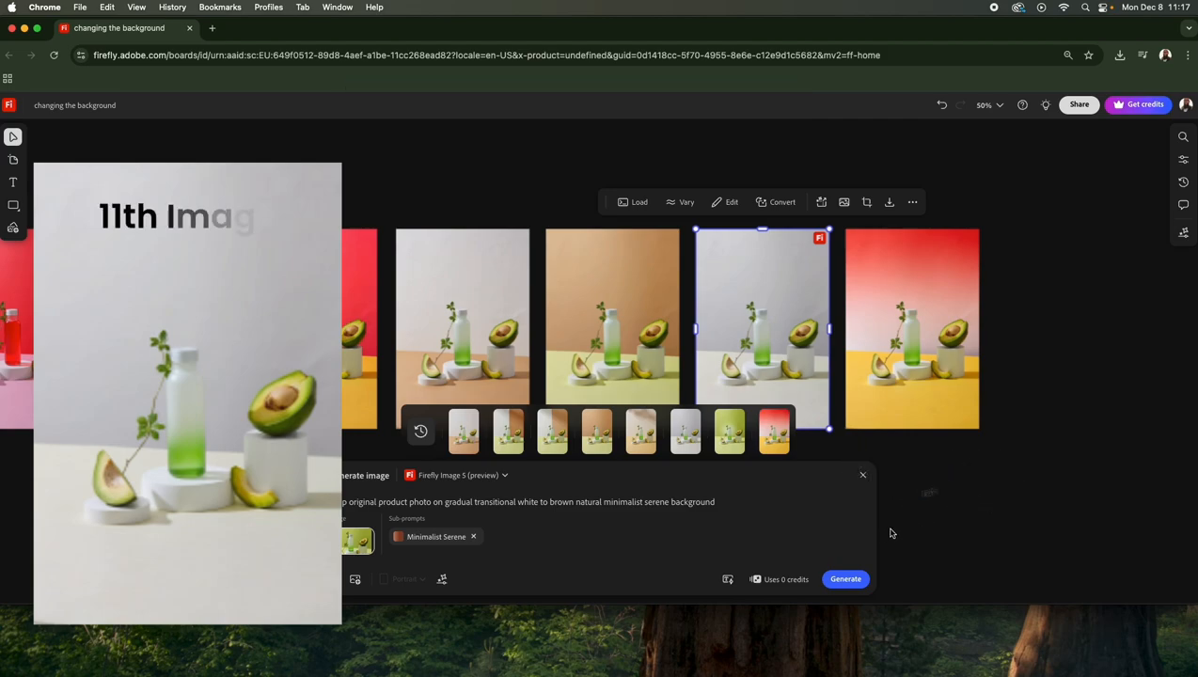
pyautogui.click(630, 203)
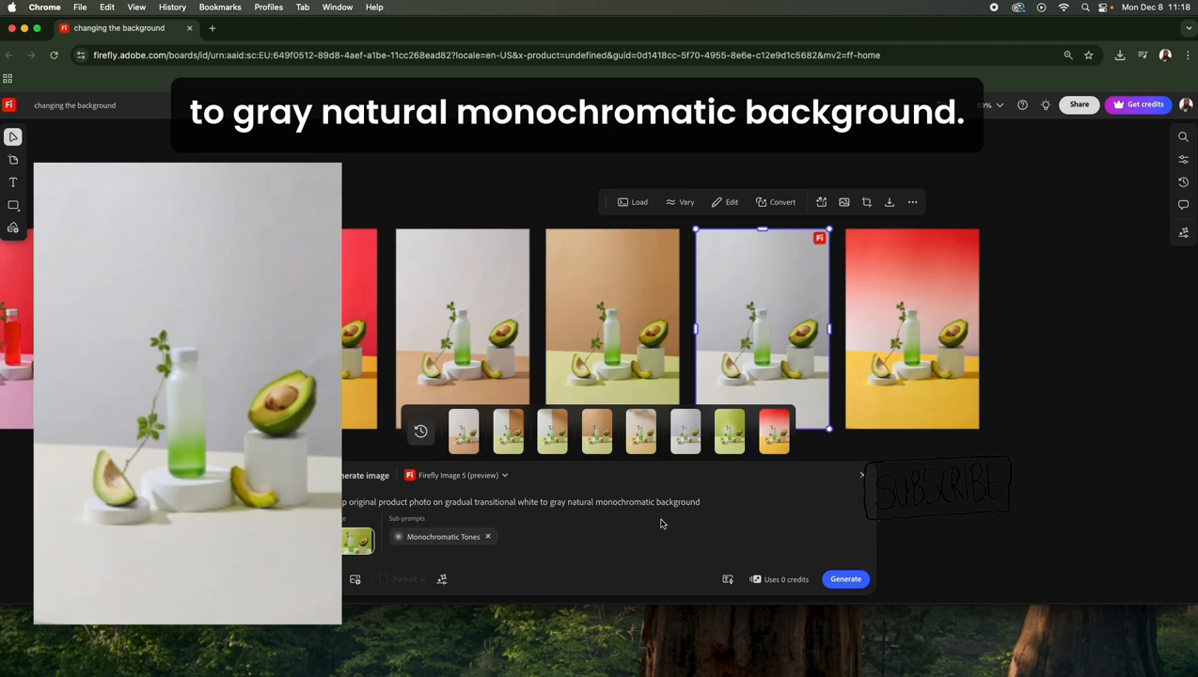
pyautogui.click(948, 529)
pyautogui.click(929, 337)
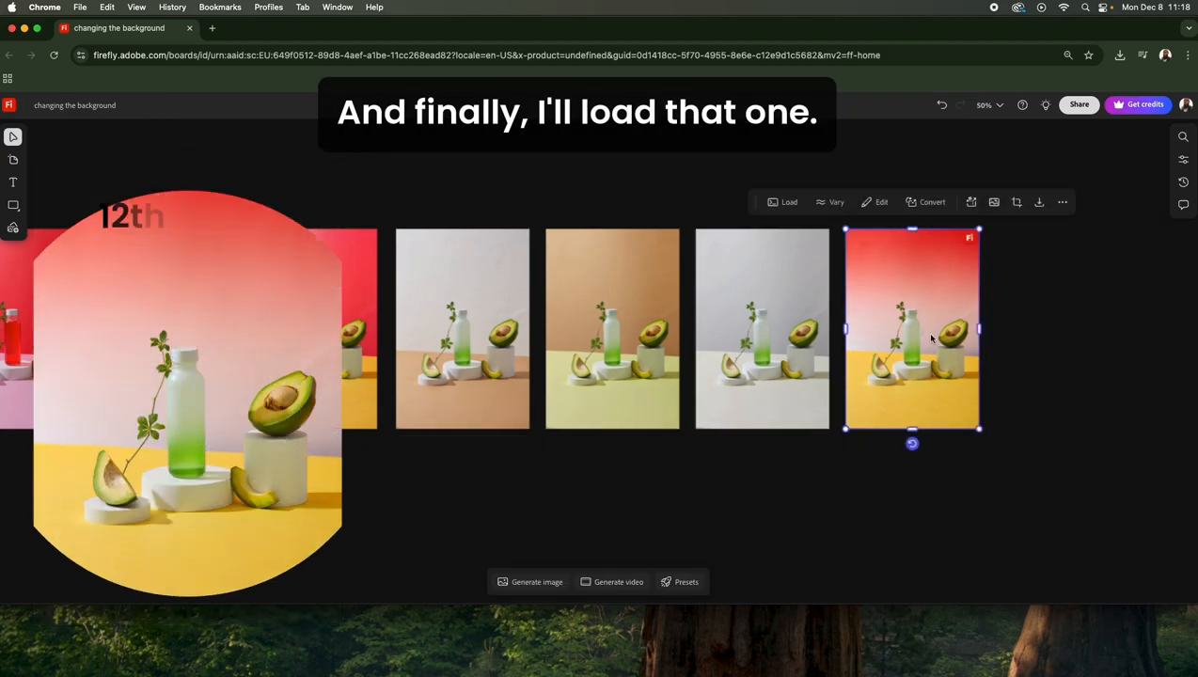
pyautogui.click(786, 202)
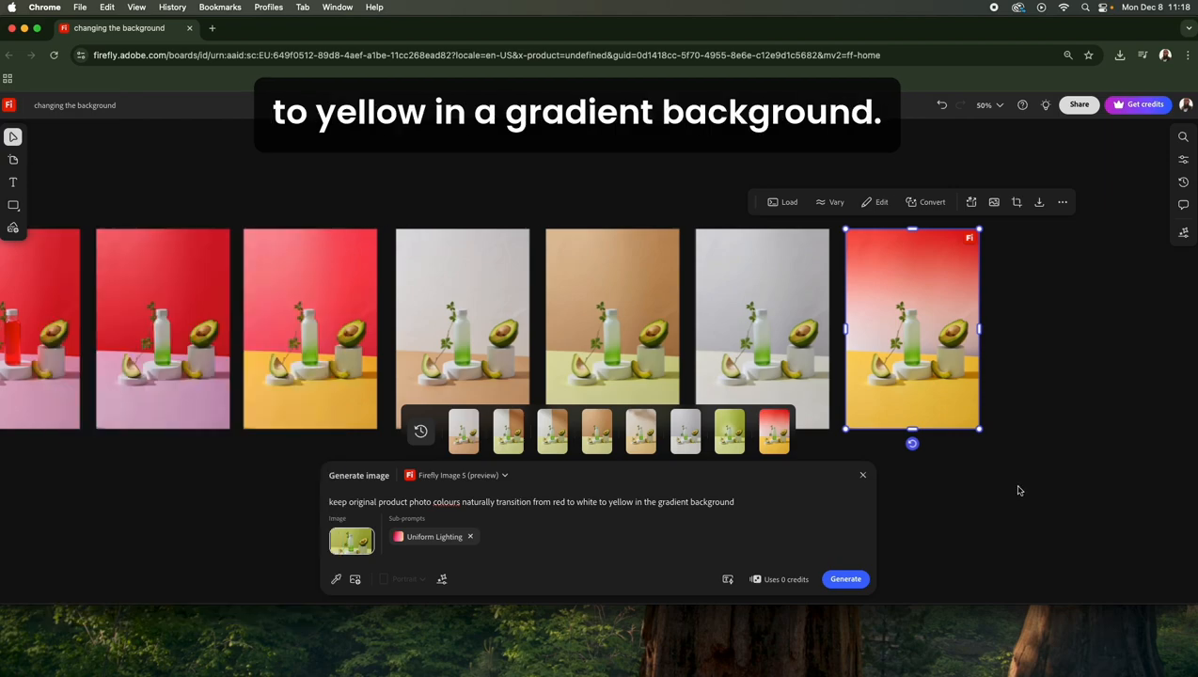
pyautogui.click(1027, 539)
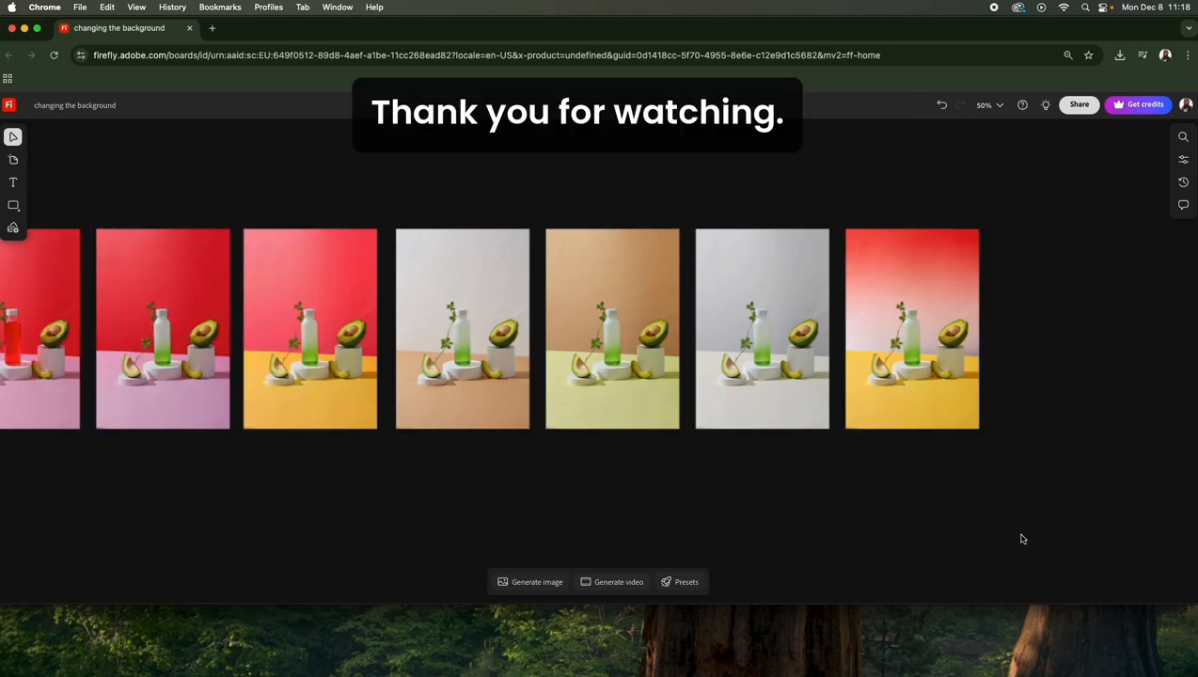